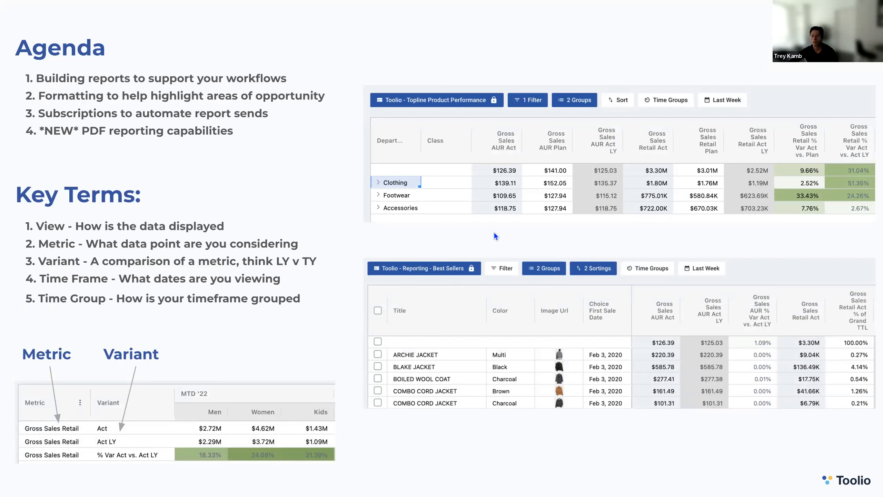
- End the slideshow and switch to the Toolio Merchandise Plan showing the Topline Product Performance report
click(408, 237)
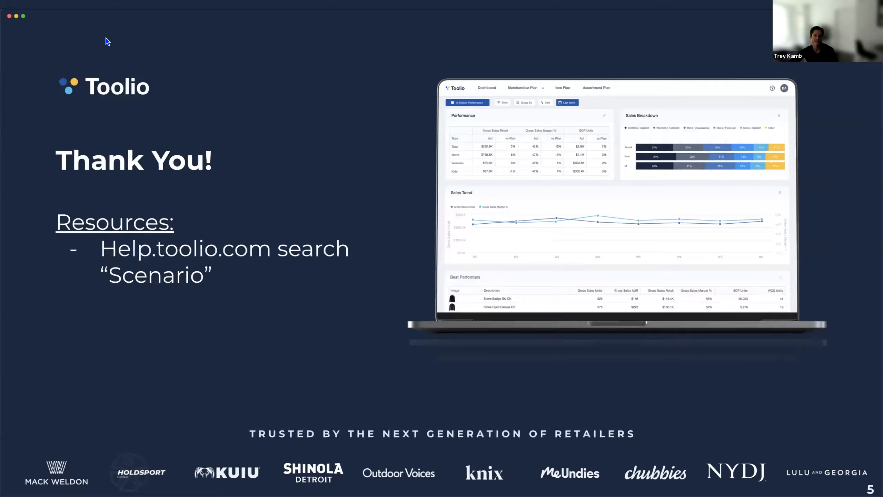
key(Escape)
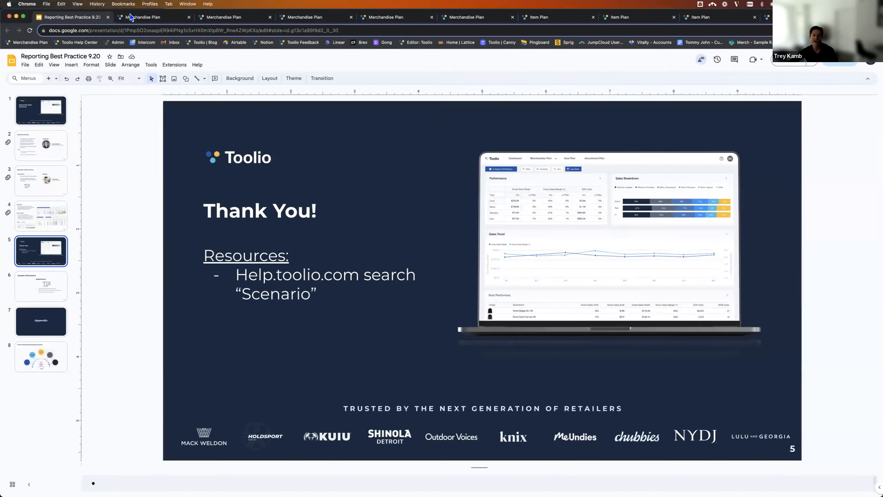
click(133, 19)
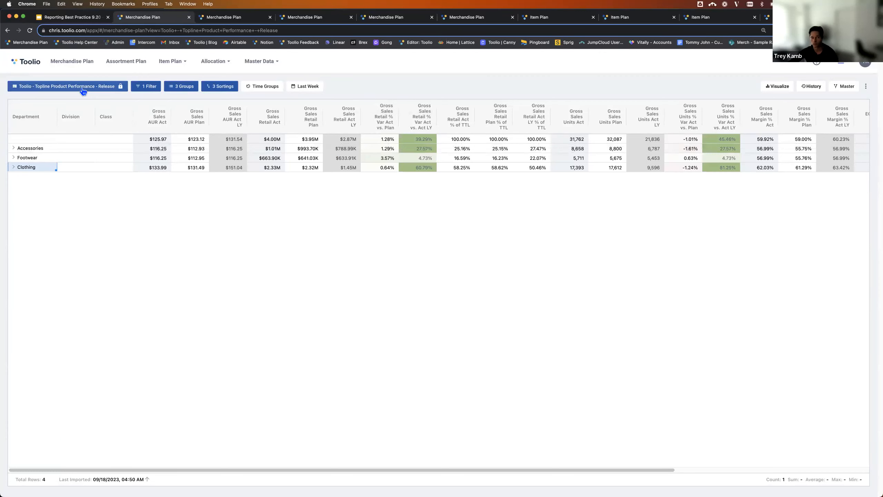
- Look through the saved views in the Toolio - Reports section, and leave the current view in place
click(52, 86)
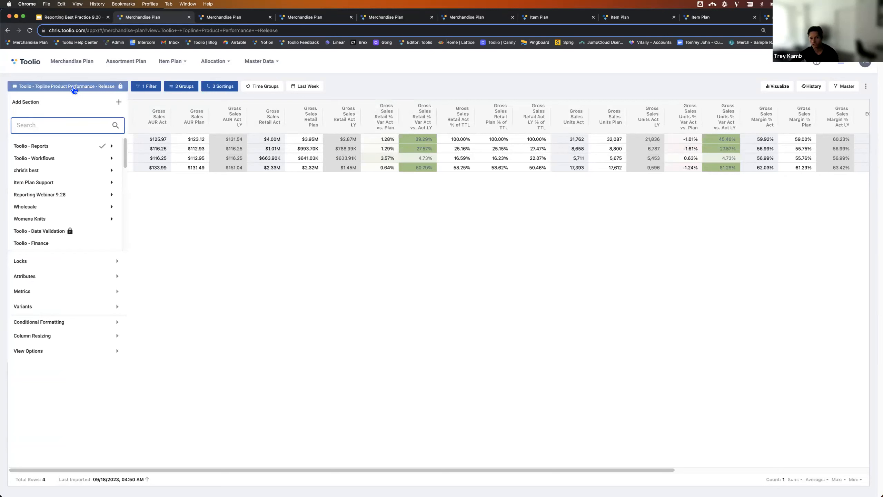
click(56, 150)
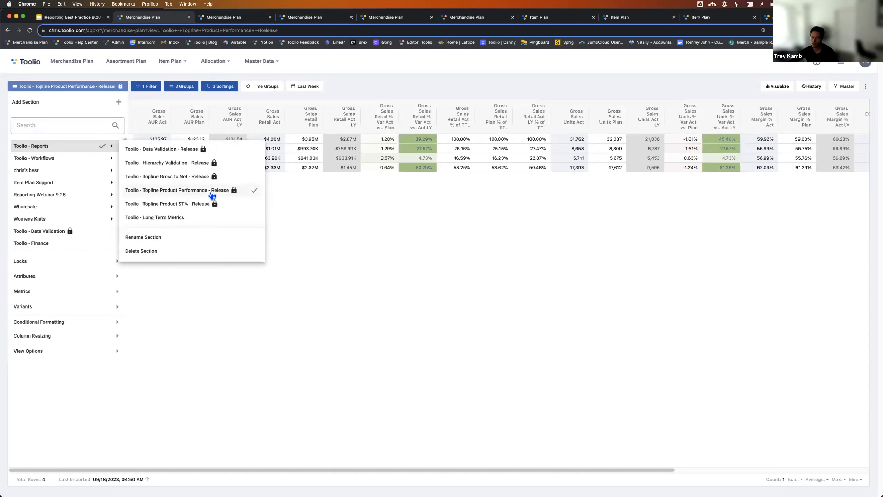
click(380, 197)
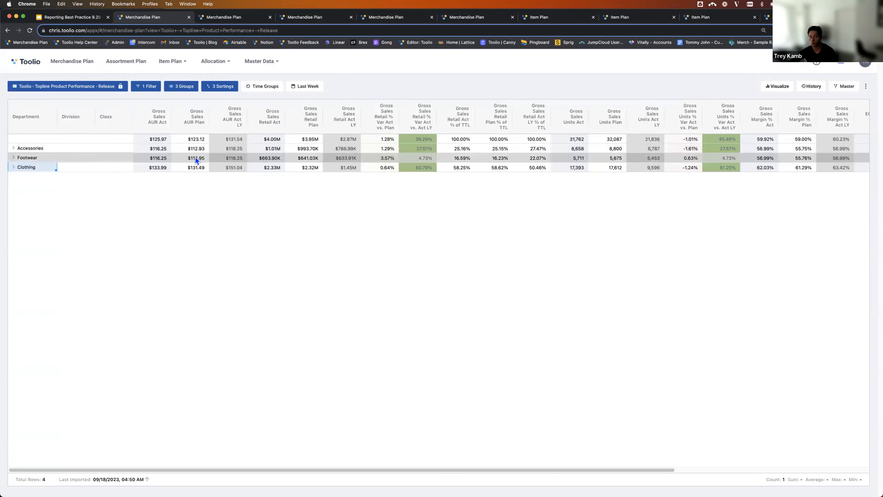
- Expand the Accessories department and select the division and class cells of its Kids, Women and Men rows
click(15, 148)
click(13, 149)
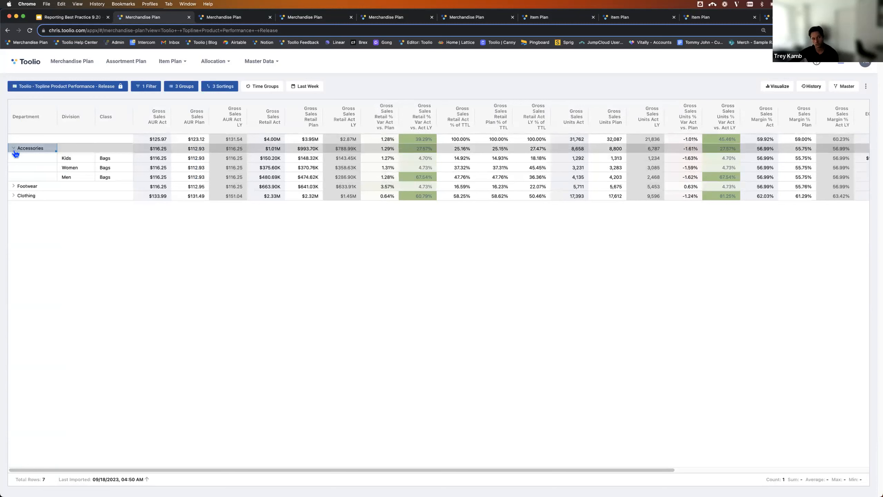
drag(86, 160, 109, 178)
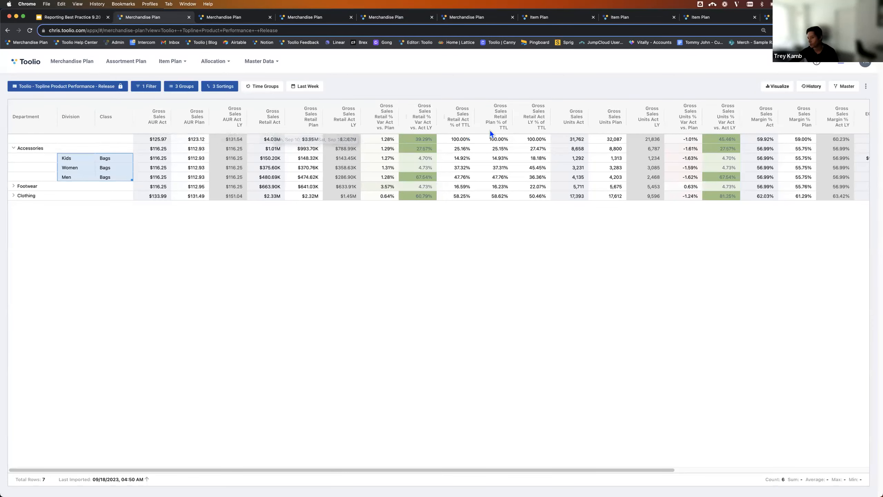
drag(471, 472, 403, 477)
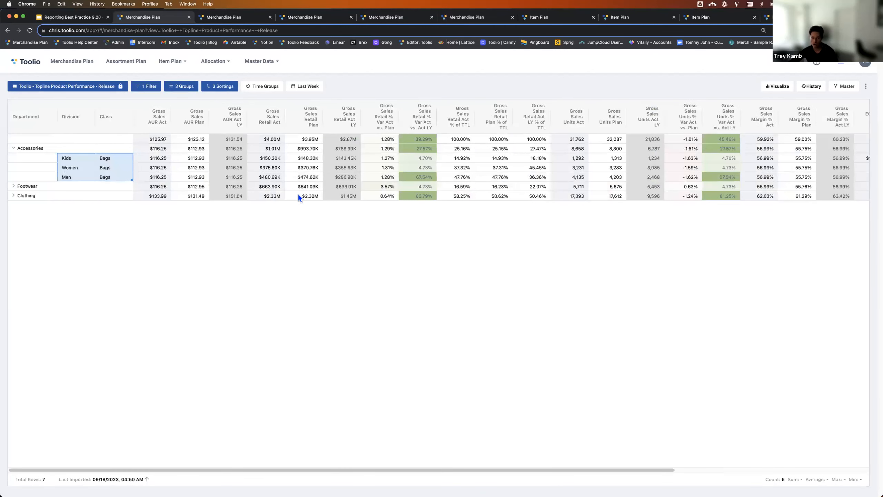
- Review the report's department filter and its row and column grouping settings
click(146, 86)
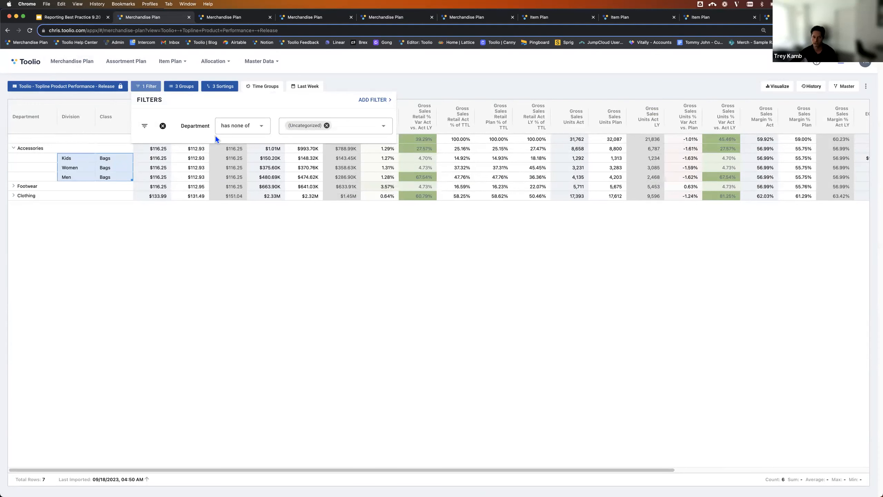
click(181, 86)
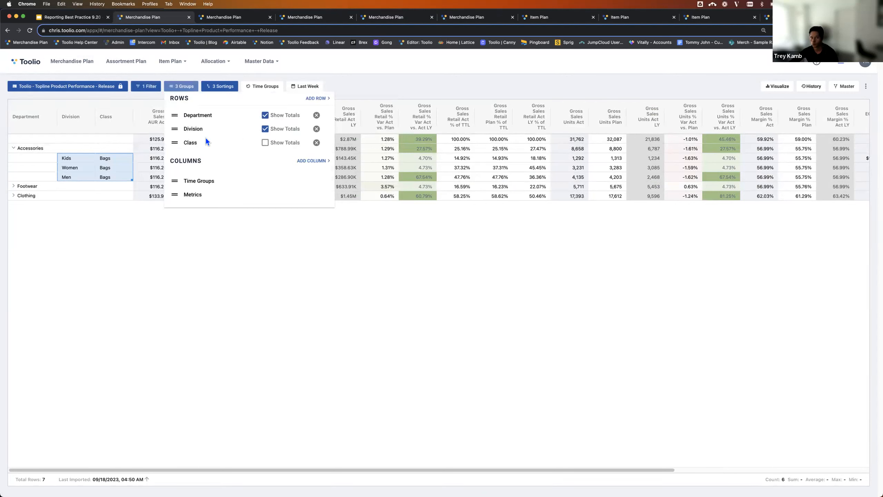
click(297, 261)
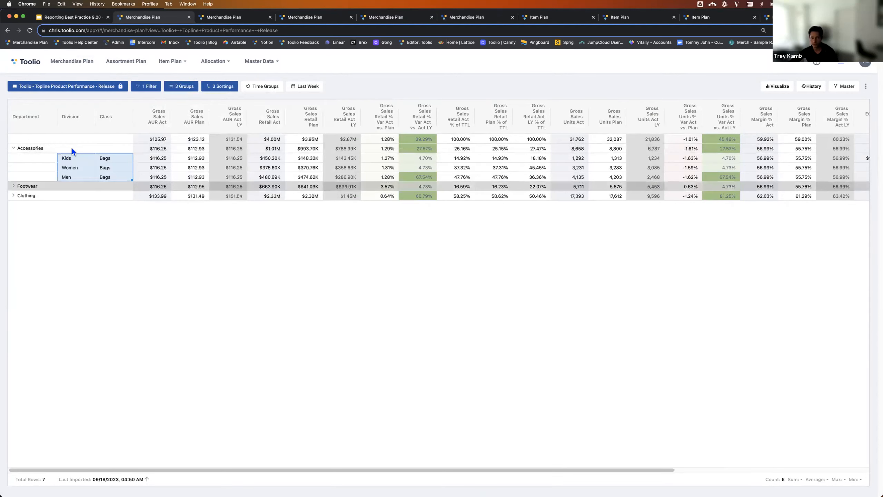
- Collapse and re-expand the Accessories department, and review the report's sort order settings
click(13, 148)
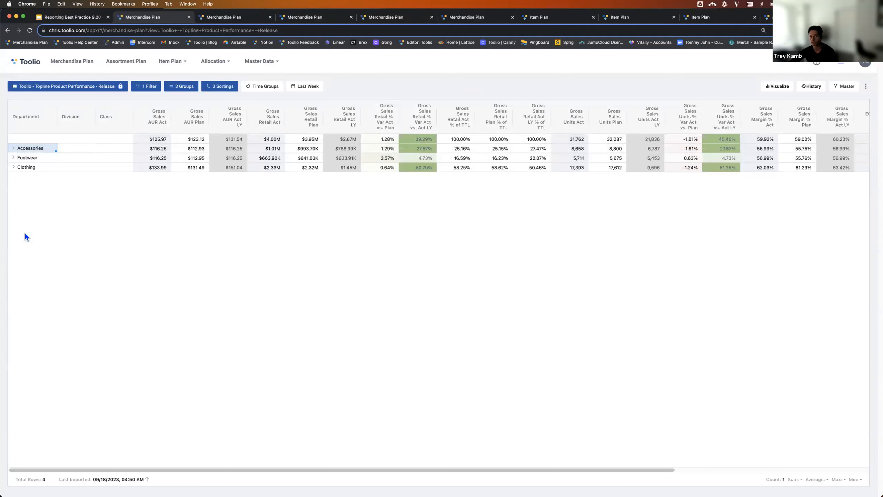
click(13, 148)
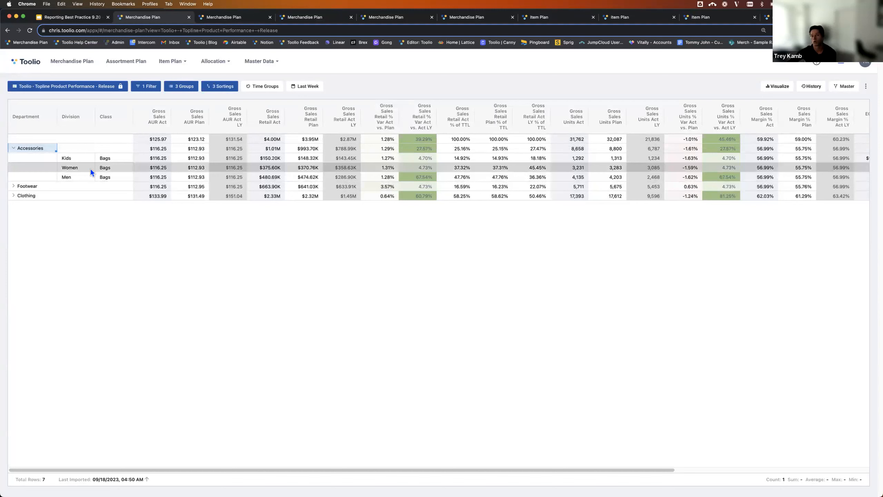
click(221, 86)
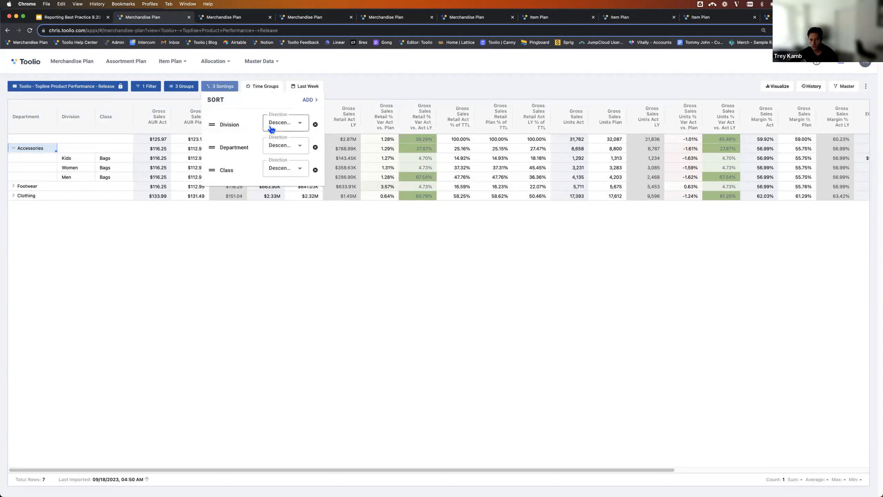
click(301, 270)
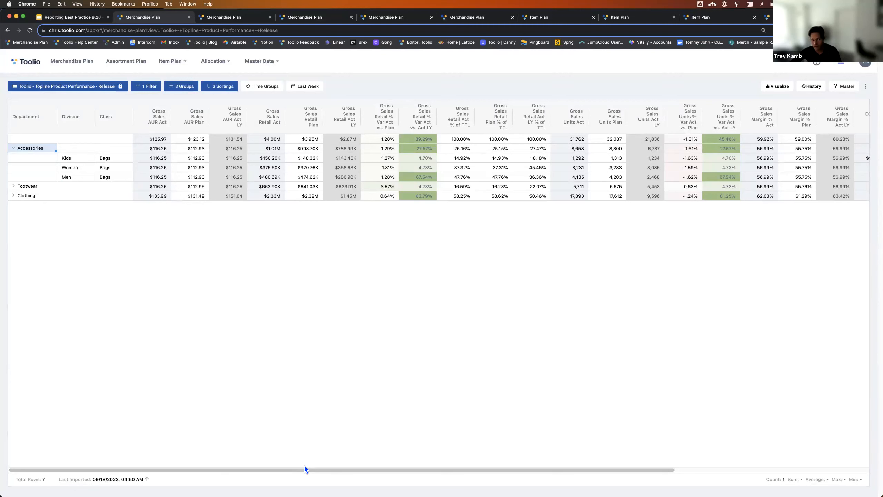
- Examine the lists of metrics and comparison variants available for the Topline Product Performance view
click(89, 89)
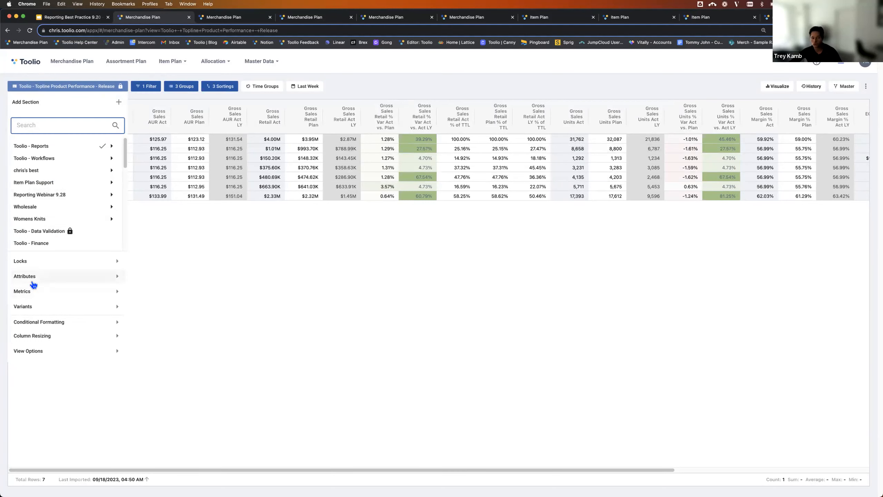
click(33, 293)
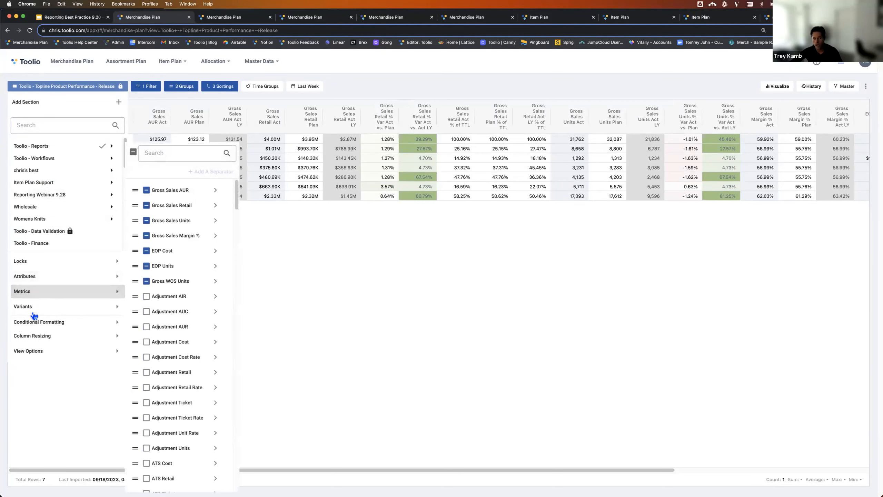
click(35, 311)
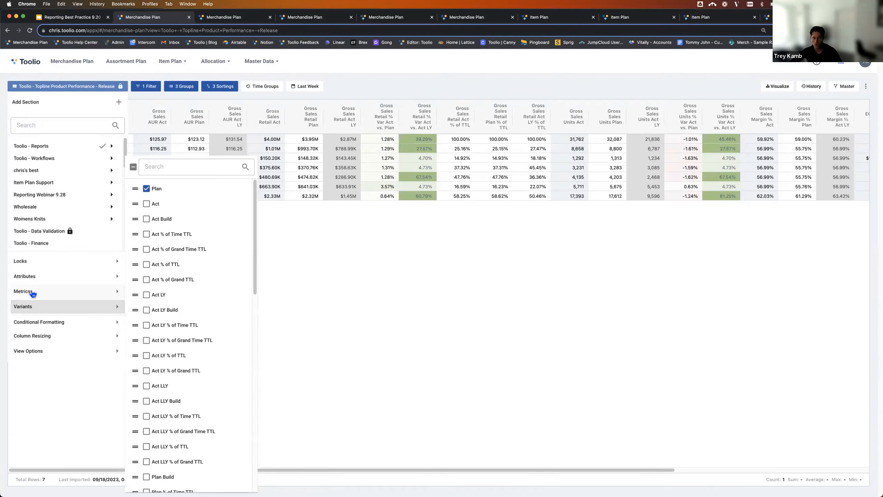
- Remove the EOP Cost, EOP Units and Gross WOS Units metrics from the Topline Product Performance view
click(33, 294)
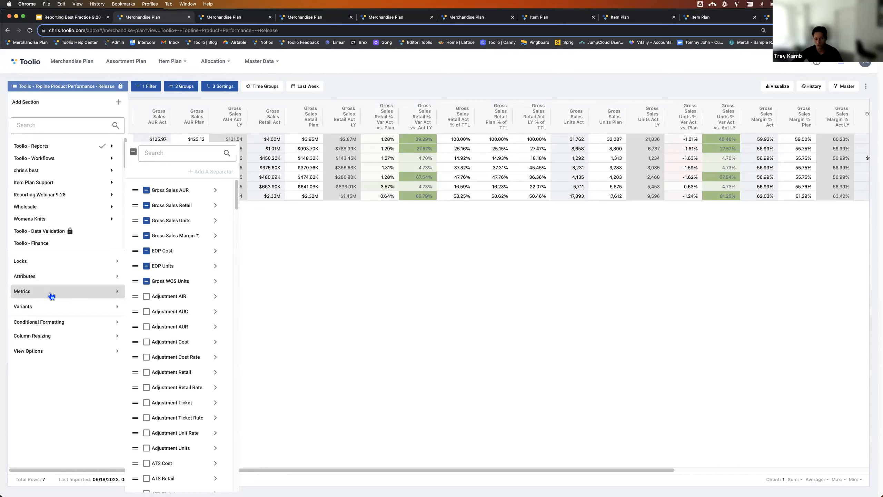
click(146, 282)
click(146, 267)
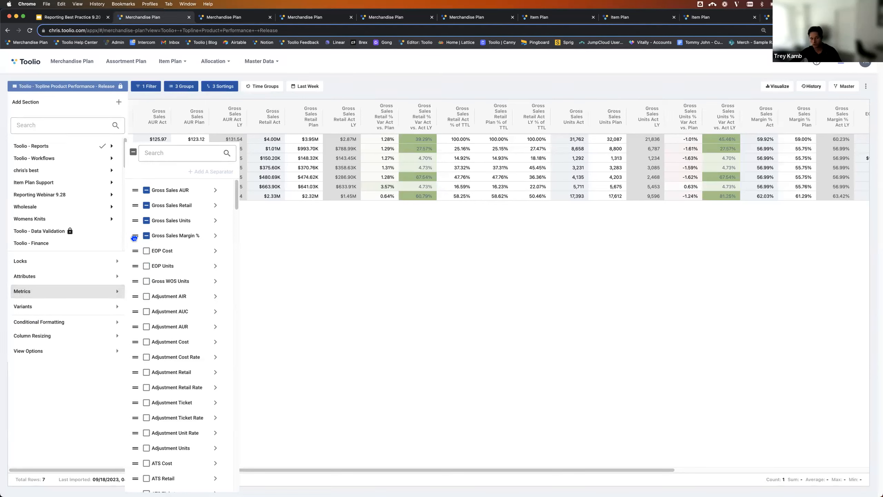
mouse_move(134, 238)
mouse_down()
mouse_move(135, 195)
mouse_move(138, 245)
mouse_move(136, 195)
mouse_move(136, 238)
mouse_up()
- Remove the Plan and Act LY variants from the Gross Sales AUR metric, keeping only Act
click(216, 194)
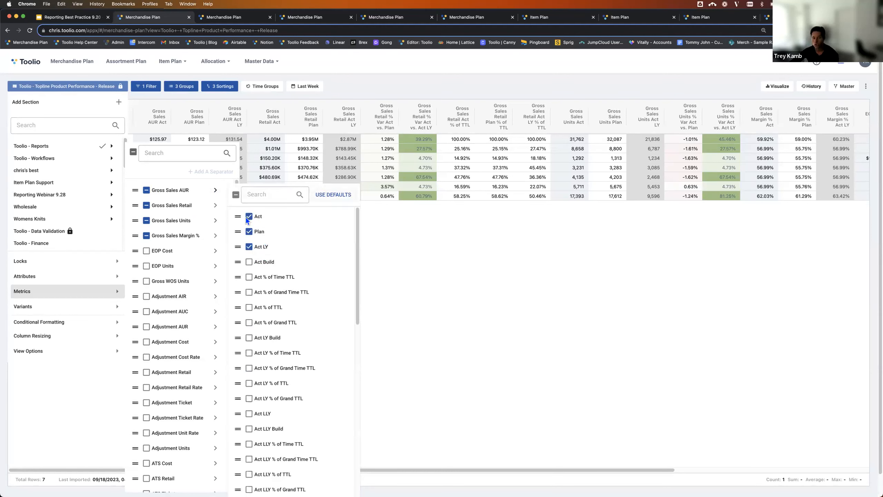
click(249, 244)
click(249, 231)
click(434, 231)
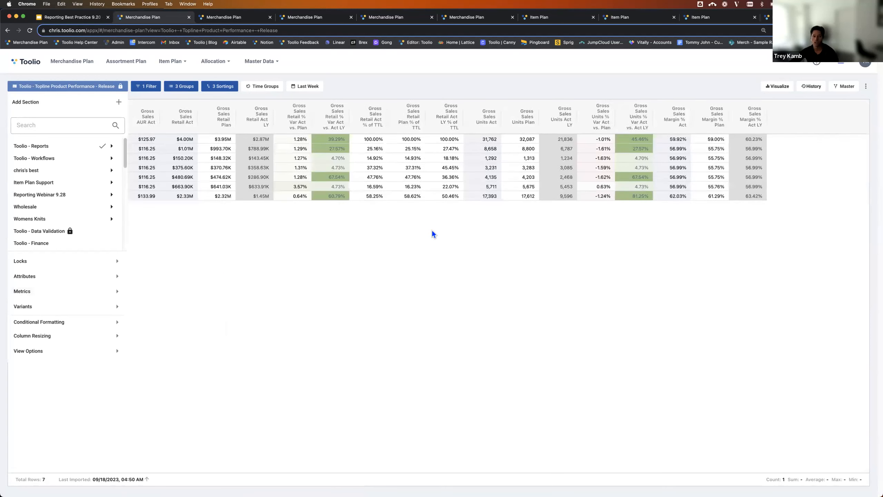
click(245, 246)
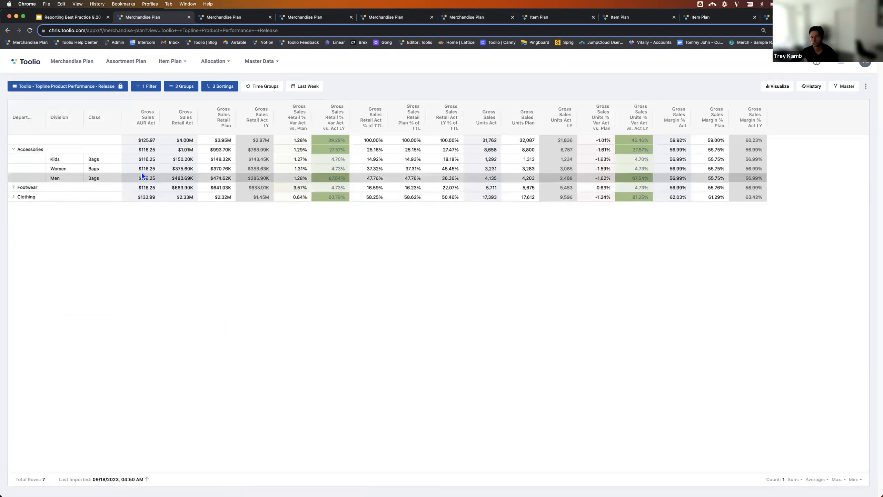
- Collapse the department rows after checking Footwear and Clothing, and highlight the Gross Sales AUR Act and Gross Sales Retail Act values
click(13, 149)
click(13, 159)
click(13, 159)
click(14, 168)
click(15, 168)
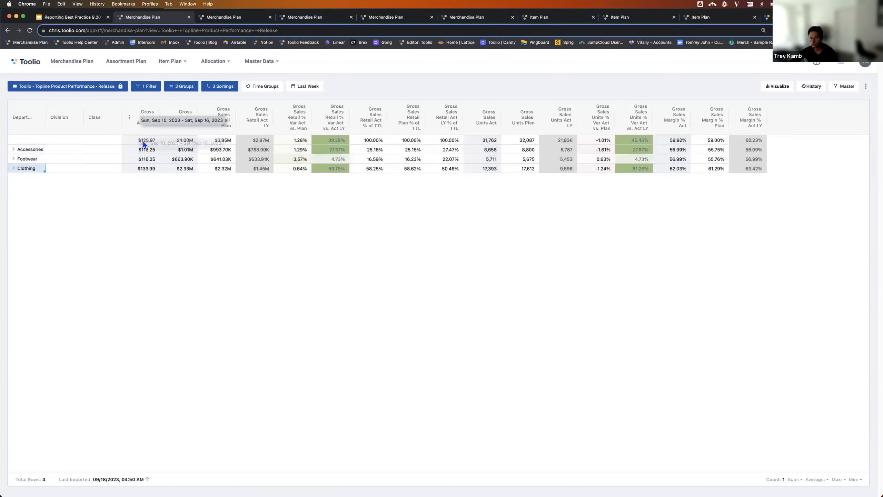
drag(144, 143, 148, 180)
drag(185, 140, 184, 181)
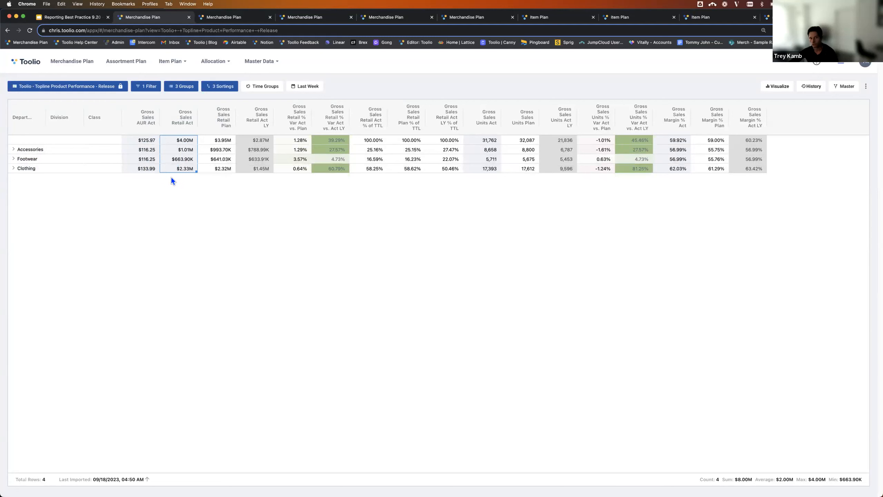
- In the Class Category Performance report, widen the Department column and expand the Women division
click(231, 18)
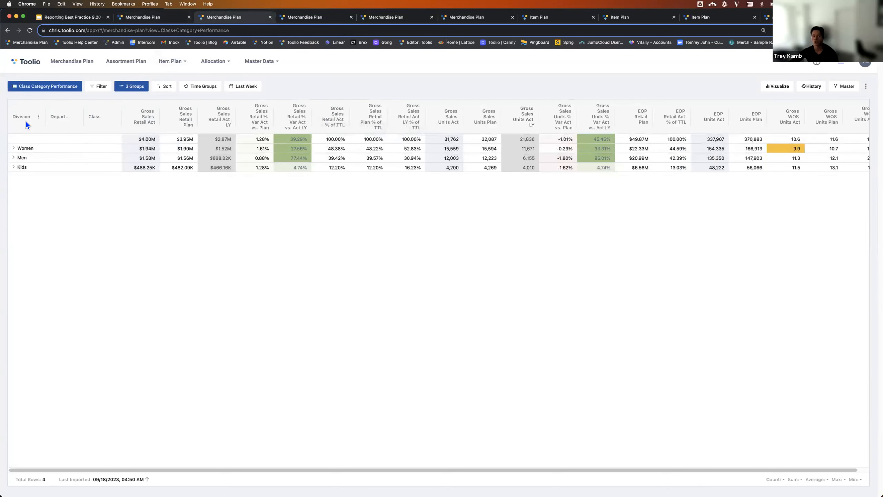
drag(85, 117, 135, 117)
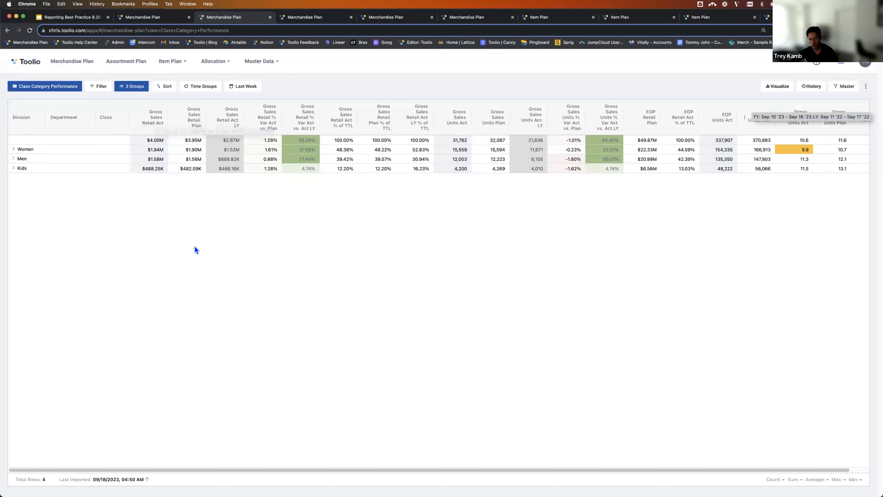
click(18, 153)
click(16, 152)
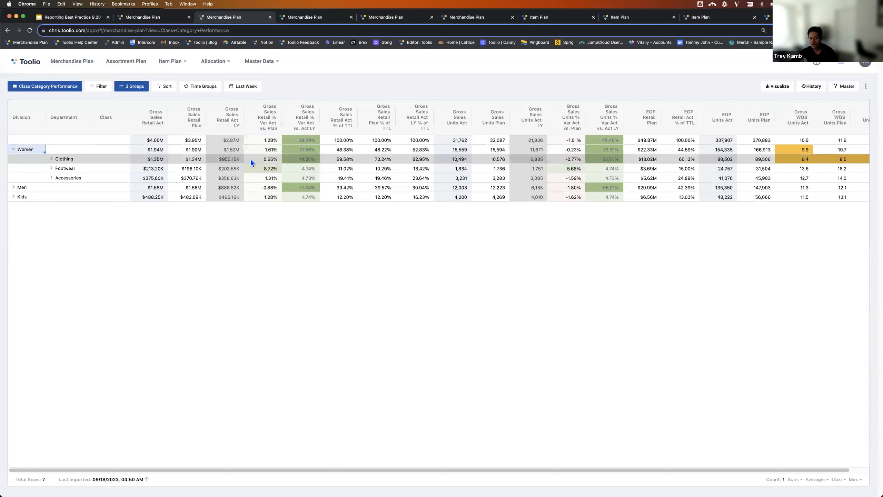
- Highlight the women's Clothing retail variances and the Gross Sales Units variance vs. Plan for Accessories, Men and Kids
drag(250, 159, 311, 161)
click(300, 159)
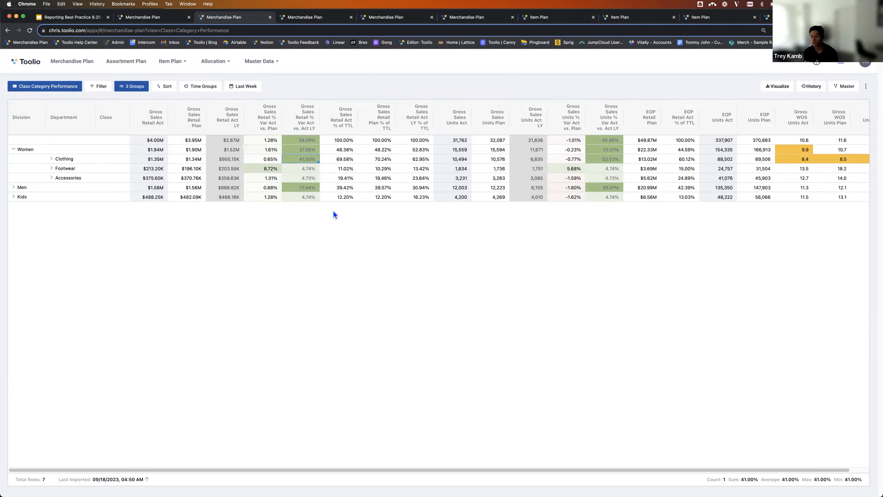
drag(572, 140, 577, 201)
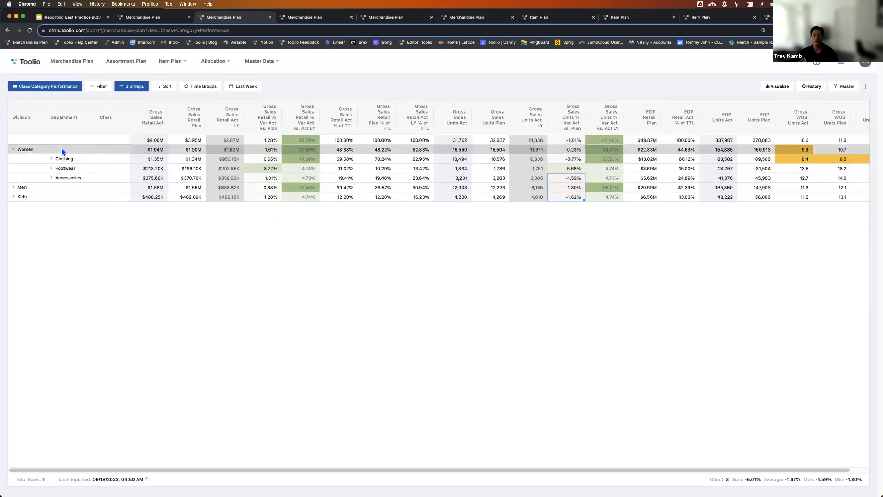
- Expand women's Clothing to examine its classes, and collapse Clothing and the Women division again
click(54, 158)
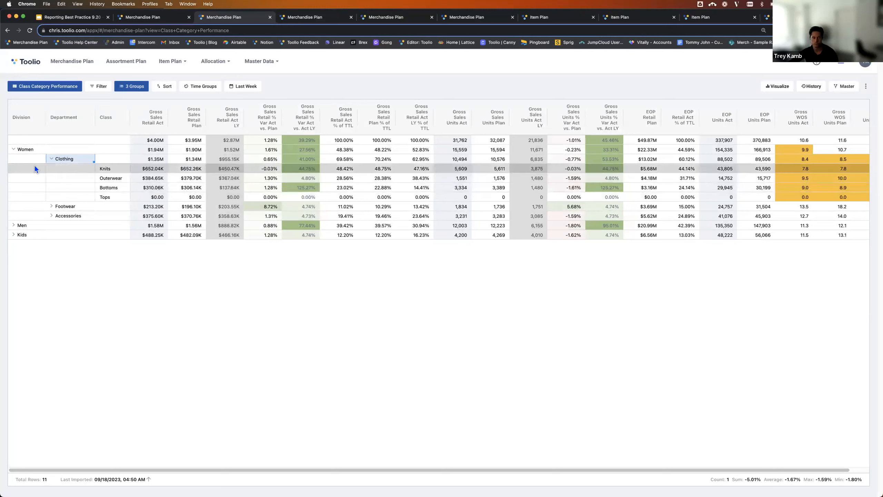
click(51, 158)
click(14, 151)
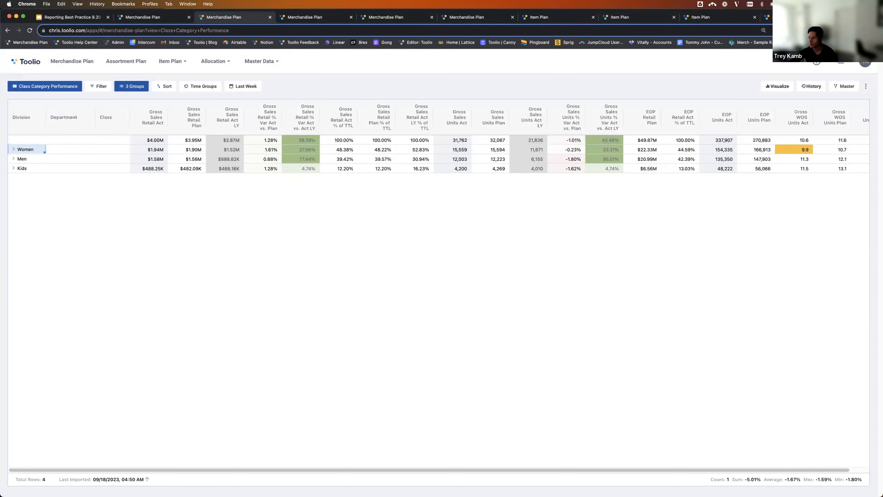
- Change the time frame of the TY V LY Sales By Division report to 2023
click(312, 17)
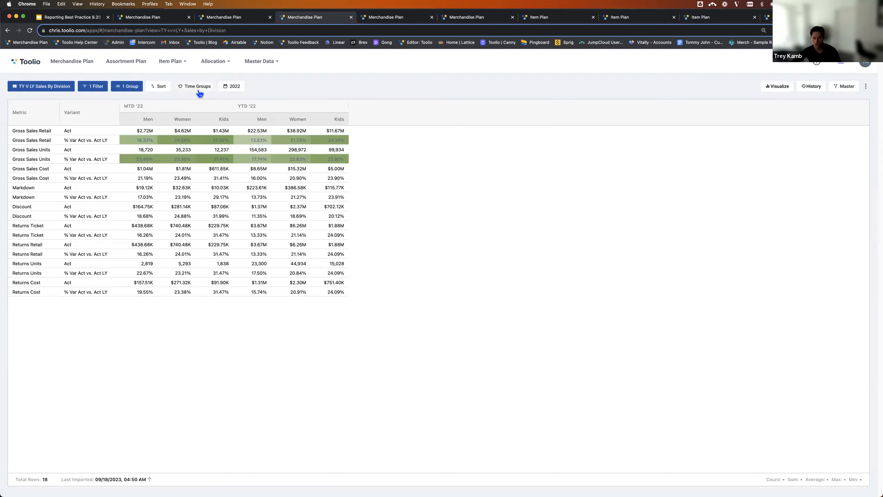
click(229, 88)
mouse_move(247, 113)
click(297, 172)
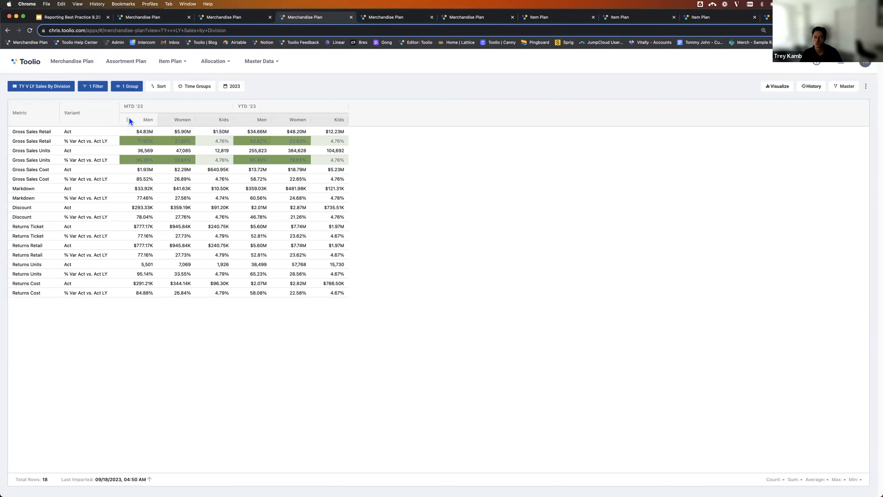
- Add This Week to the time groups of the TY V LY Sales By Division report
mouse_move(136, 119)
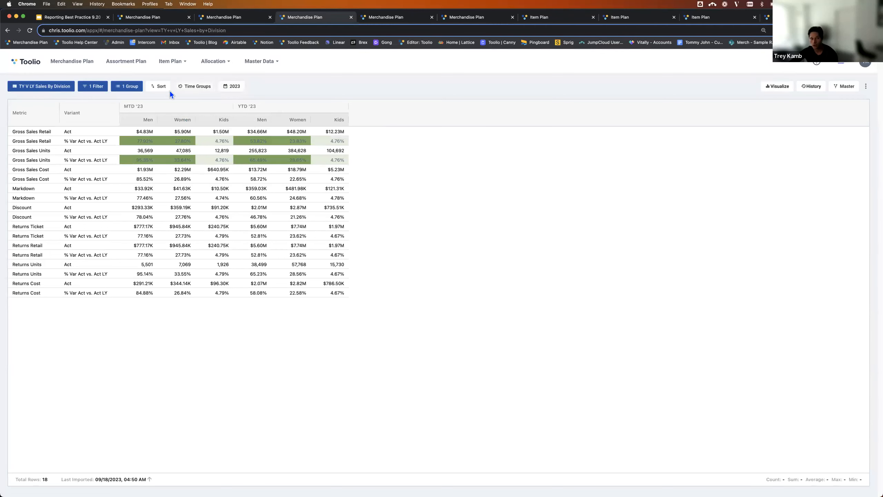
click(189, 86)
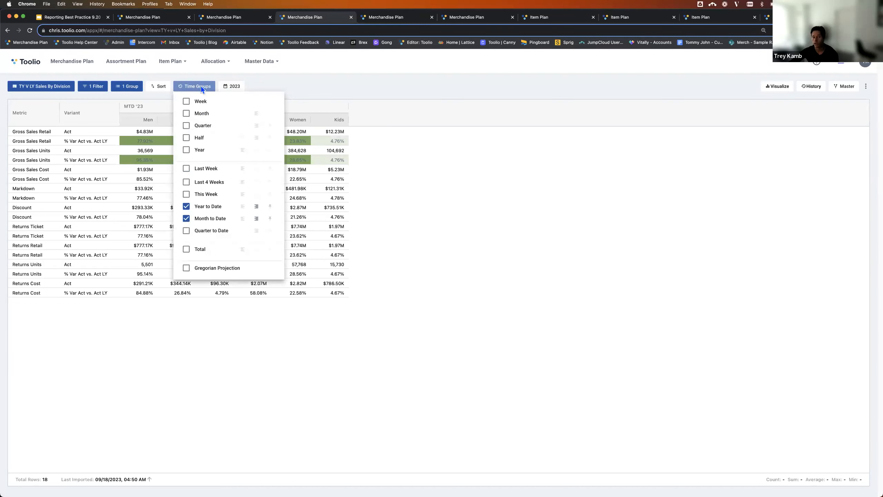
click(187, 194)
click(476, 183)
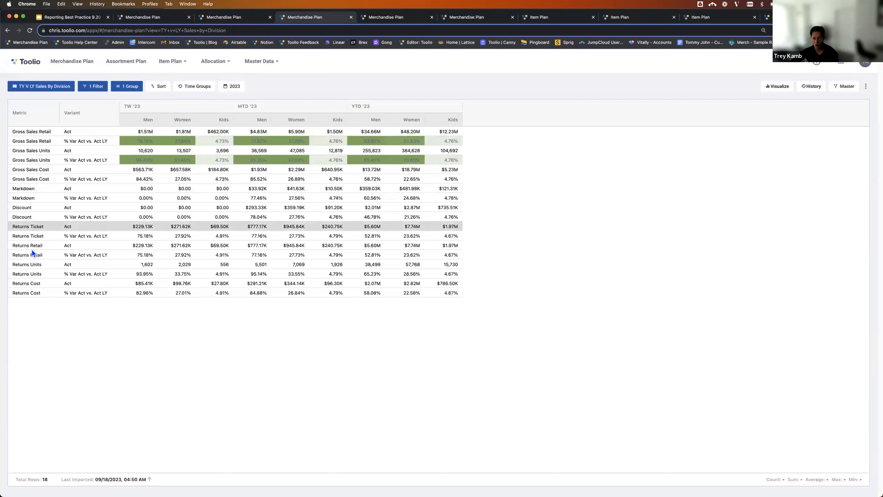
- Examine the Gross Sales Retail and Gross Sales Units rows, highlighting the Kids actuals and variances for this week
click(32, 136)
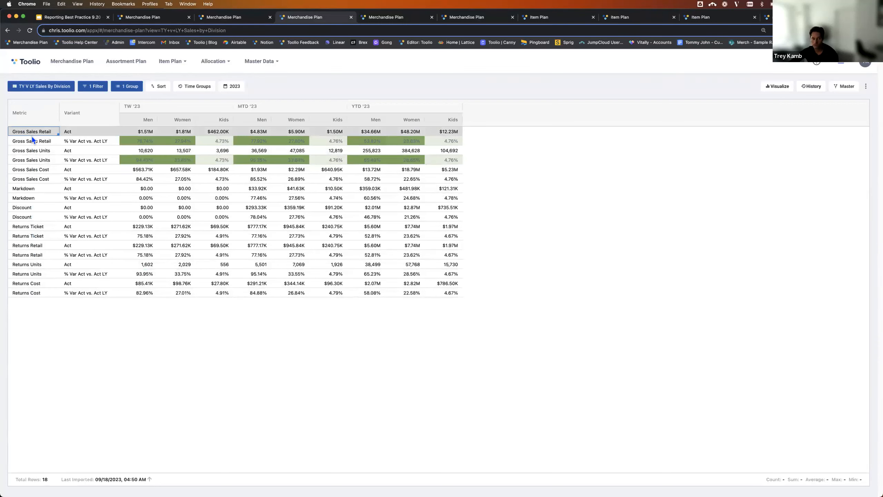
click(142, 141)
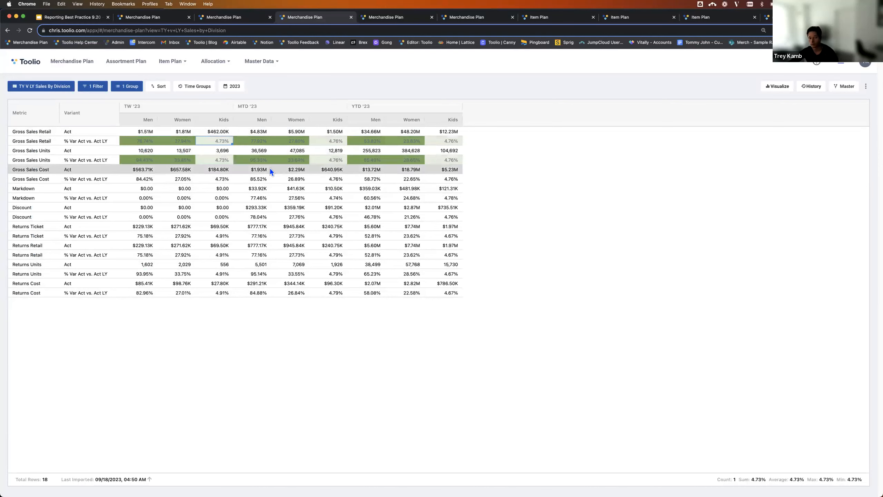
drag(218, 131, 220, 164)
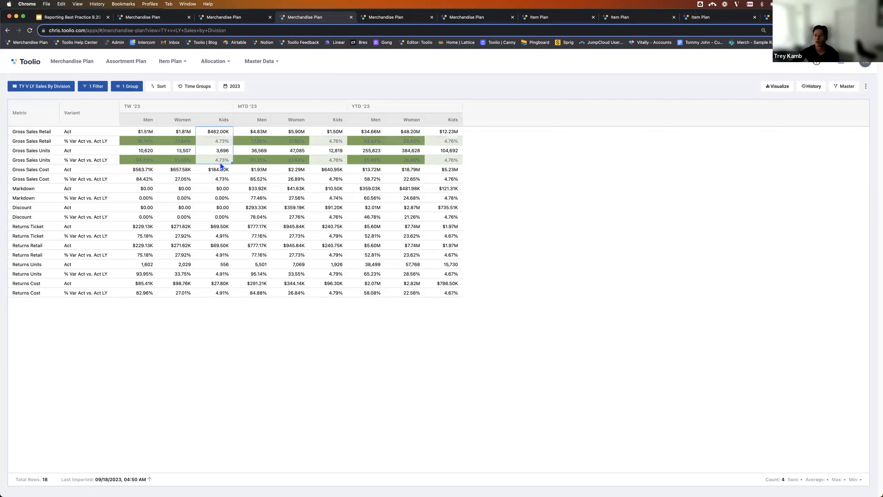
click(216, 144)
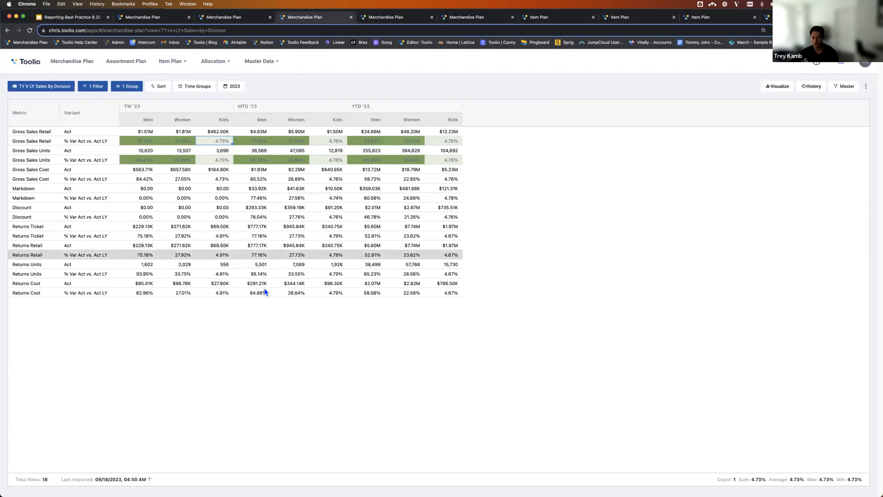
- Move the Division group from the report's columns to its rows
click(124, 87)
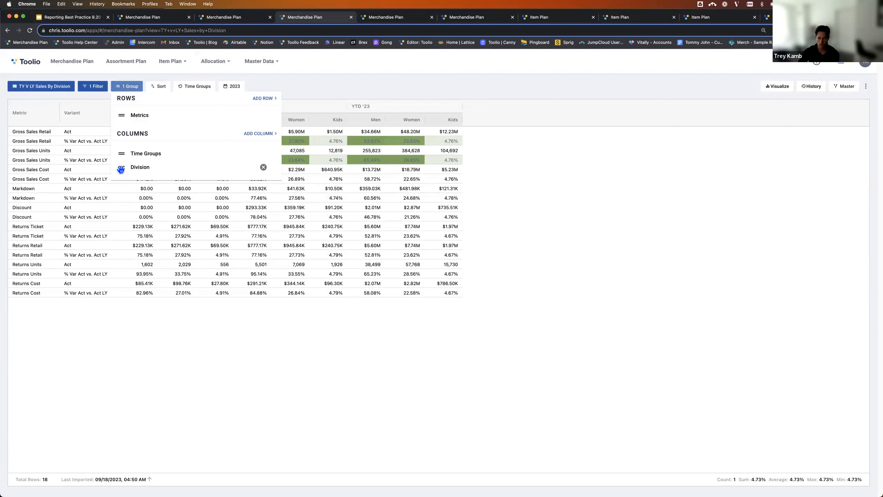
click(631, 192)
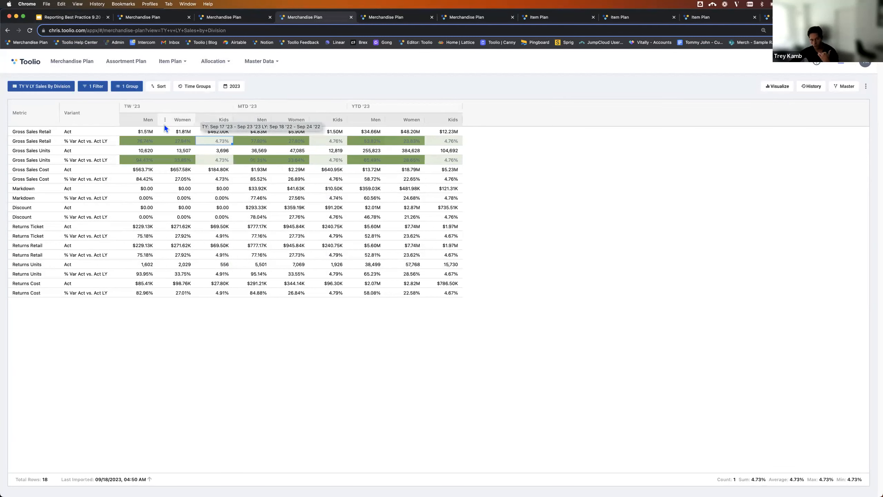
mouse_move(136, 124)
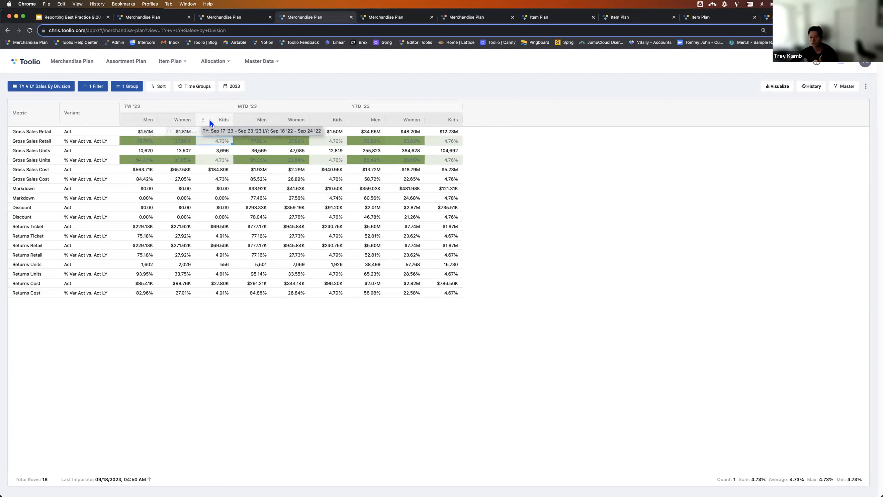
click(128, 86)
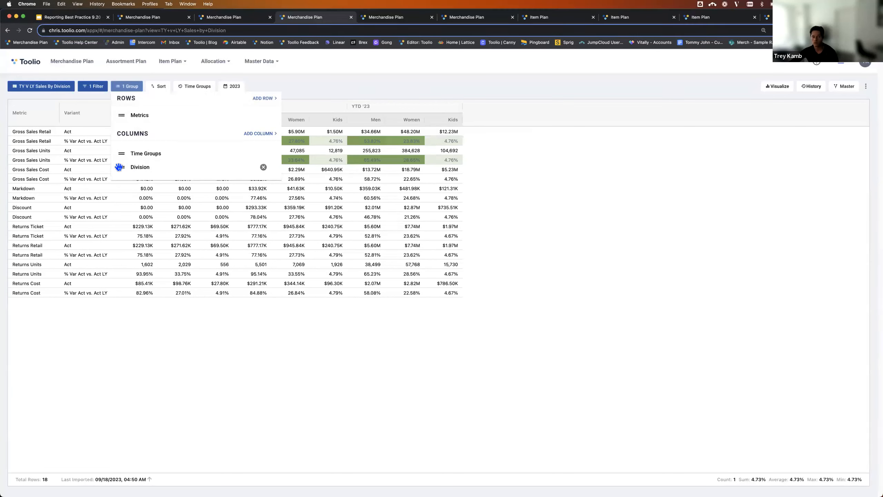
drag(120, 165, 124, 126)
click(532, 201)
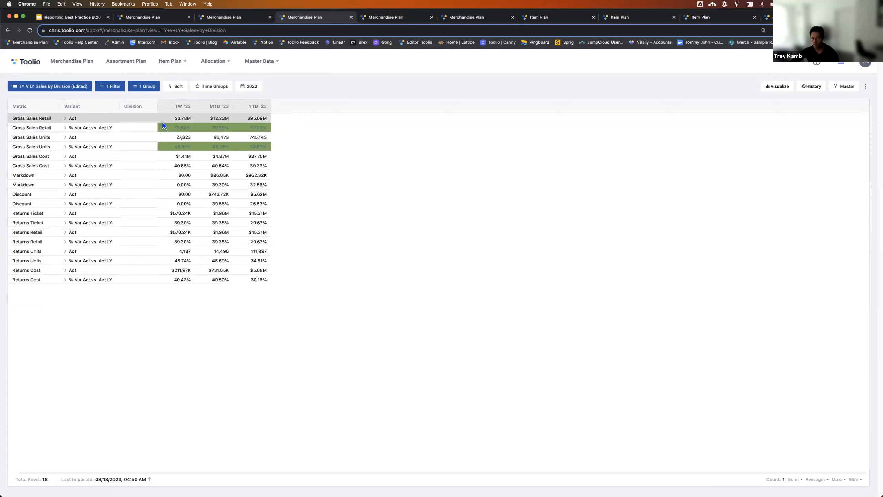
- Expand the Gross Sales Retail actuals to review all divisions across the time groups, collapse them, and reload the report to discard its edits
click(64, 119)
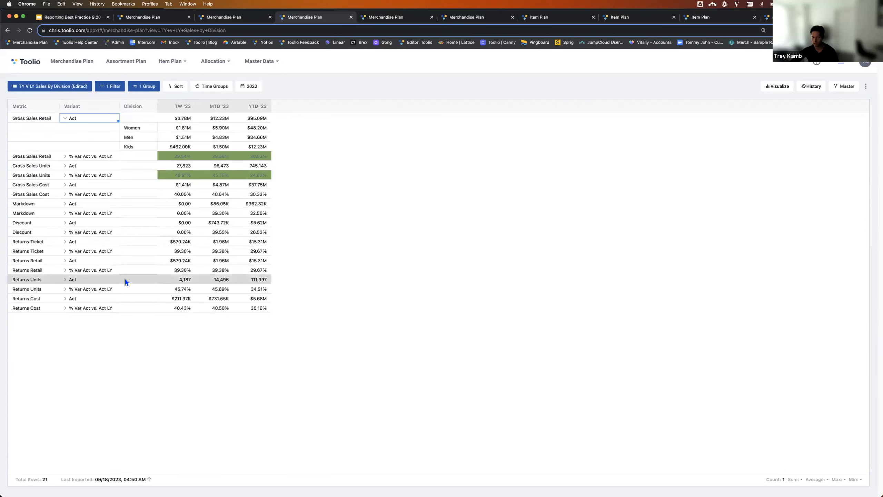
drag(179, 128, 256, 142)
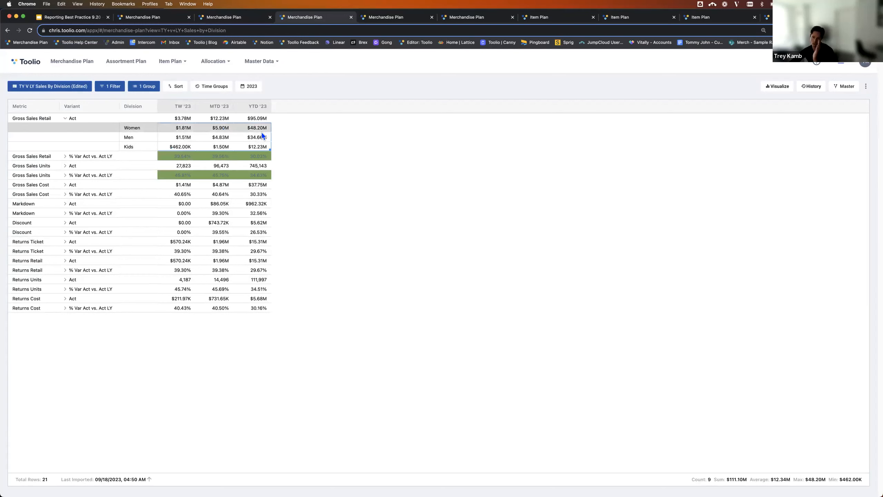
click(66, 119)
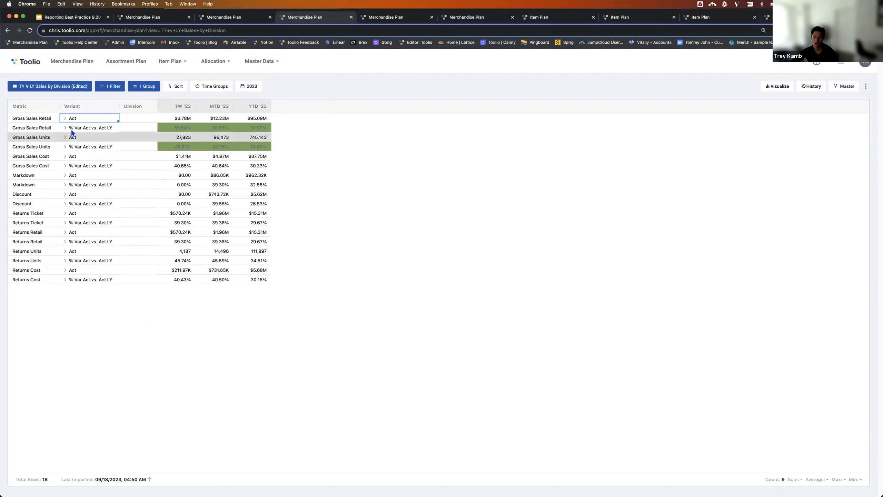
click(30, 31)
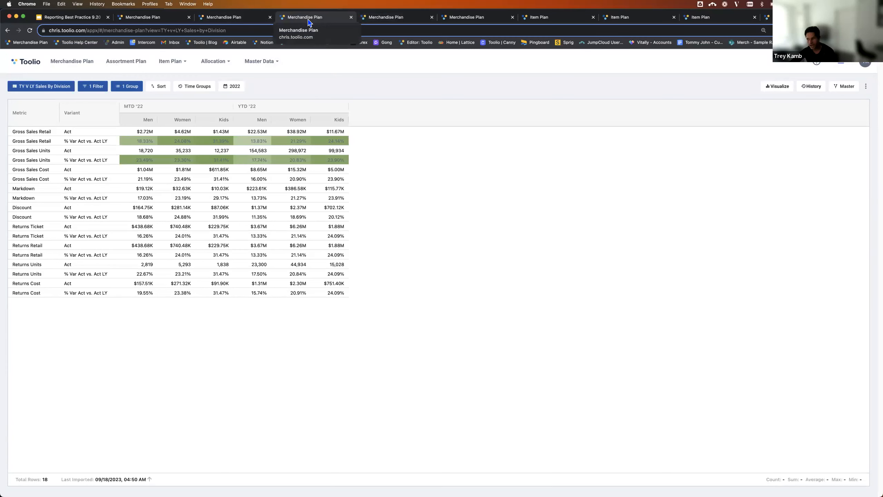
- In the 6 Month OTB report, examine the men's October on order, receipts and open-to-buy, November open-to-buy, and the time frame options
click(382, 19)
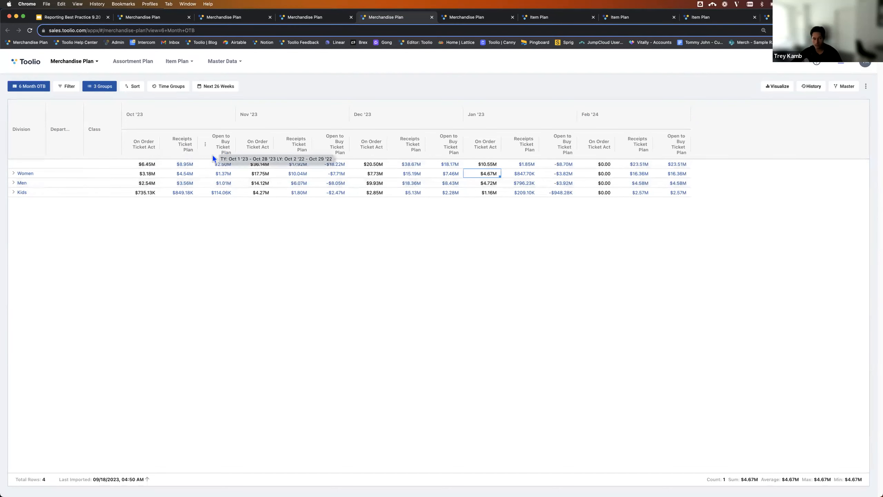
click(220, 181)
click(140, 184)
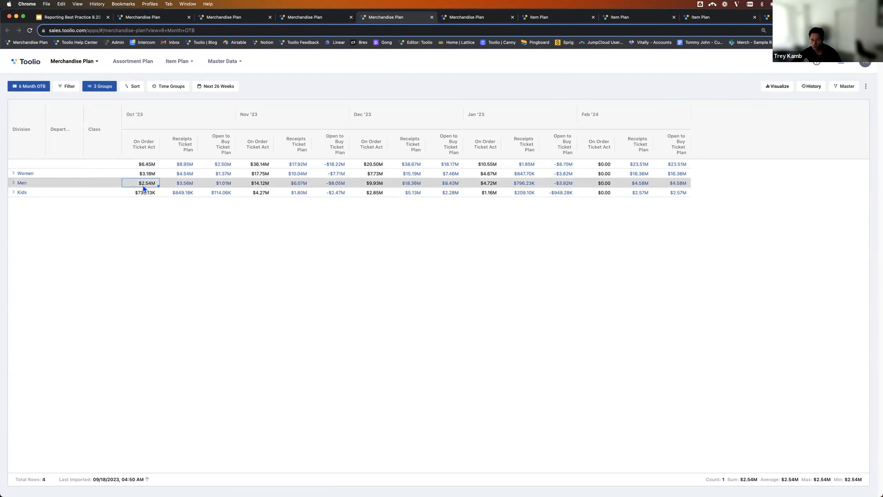
click(183, 183)
click(230, 183)
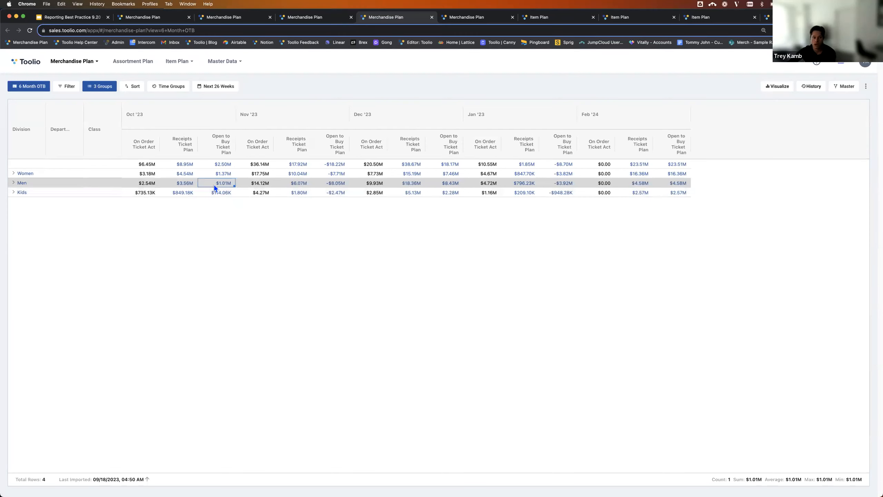
click(332, 184)
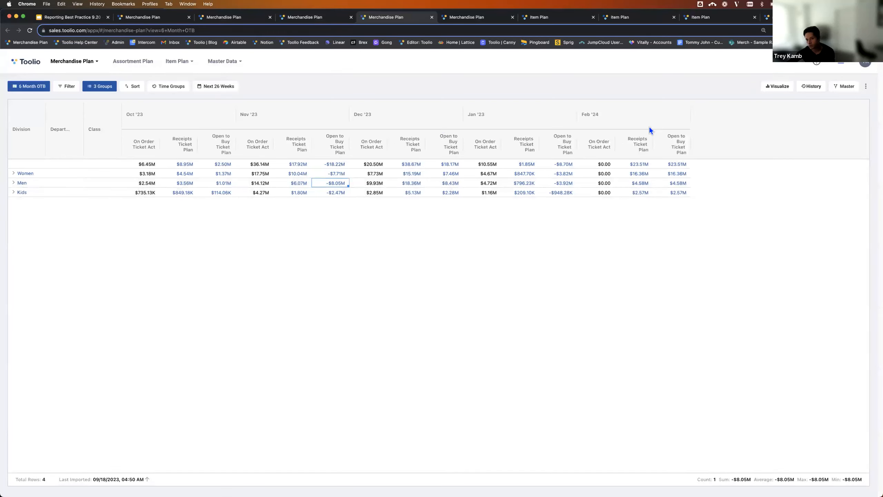
click(213, 86)
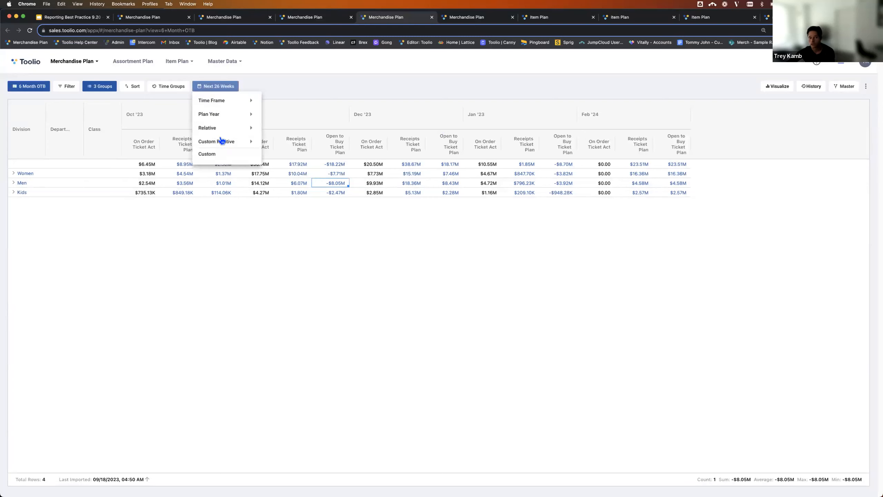
click(272, 85)
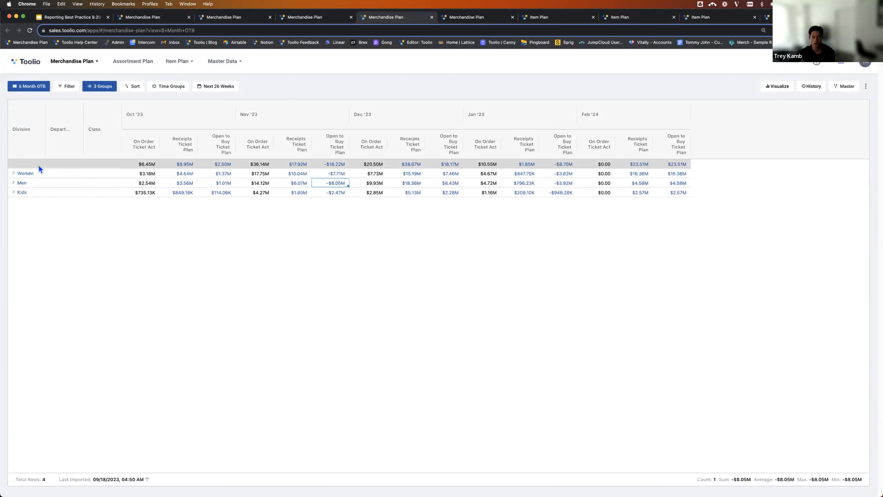
- Start a new conditional formatting rule for the 6 Month OTB view with a Metric filter
click(26, 87)
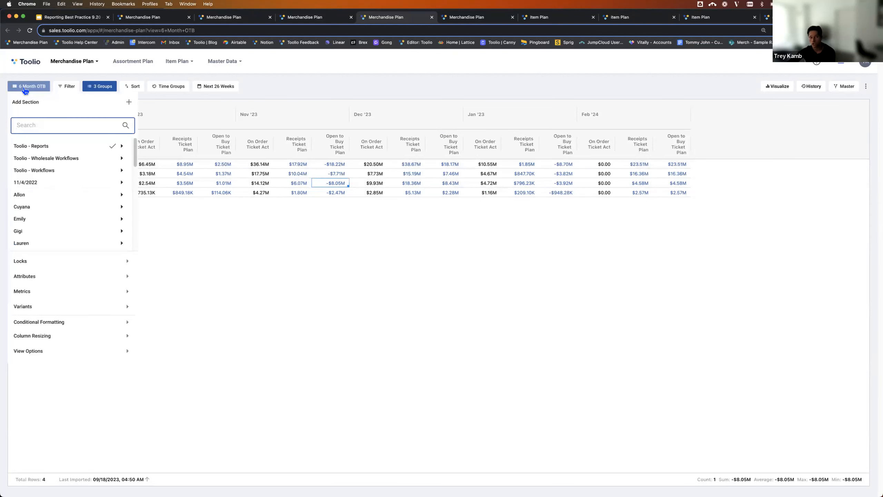
click(37, 327)
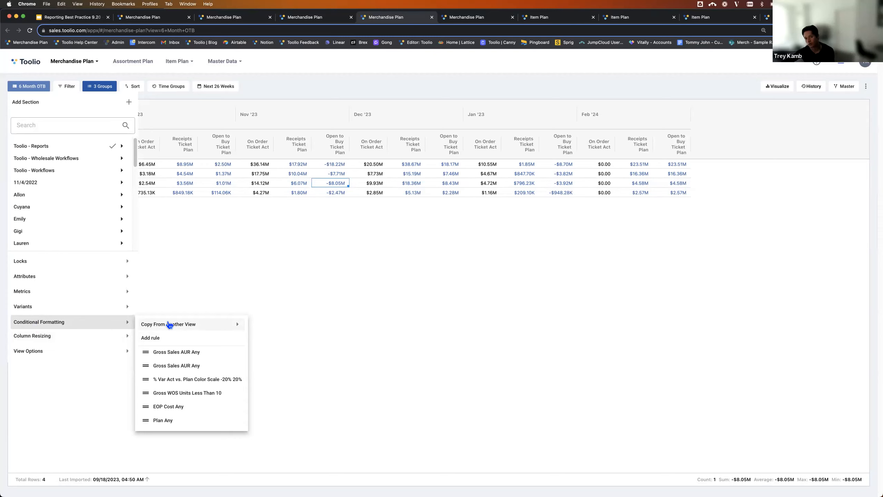
click(157, 338)
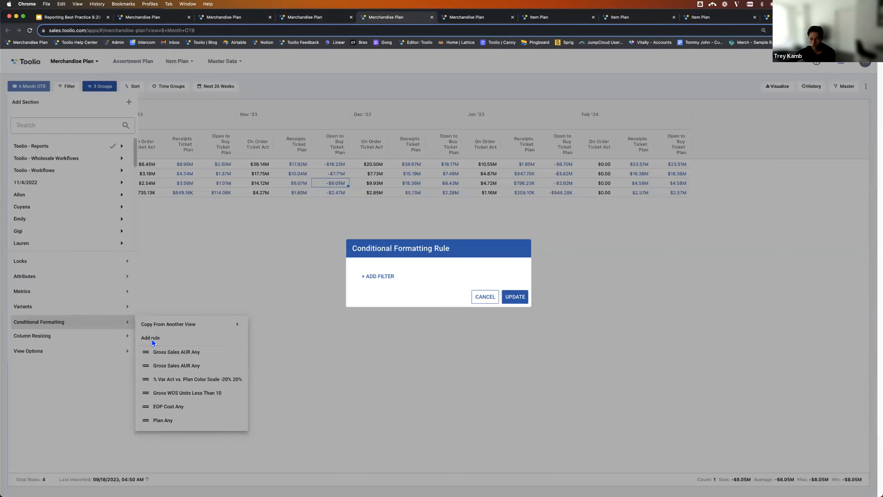
click(378, 277)
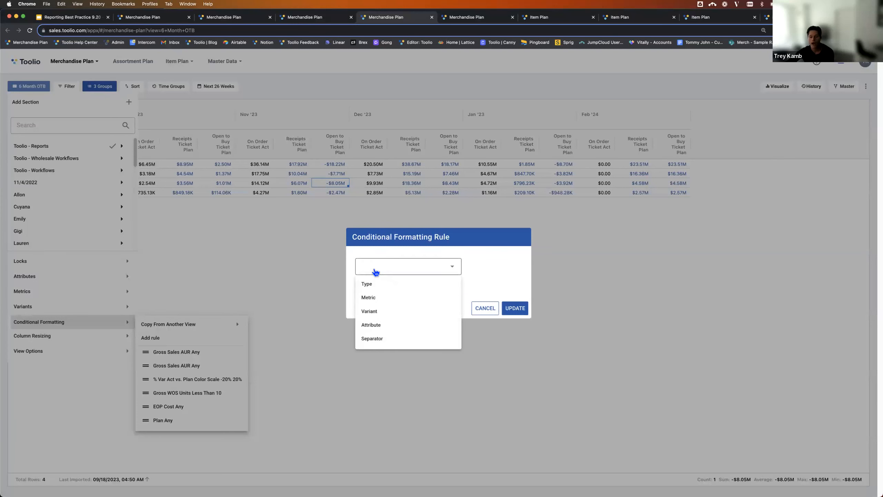
click(369, 301)
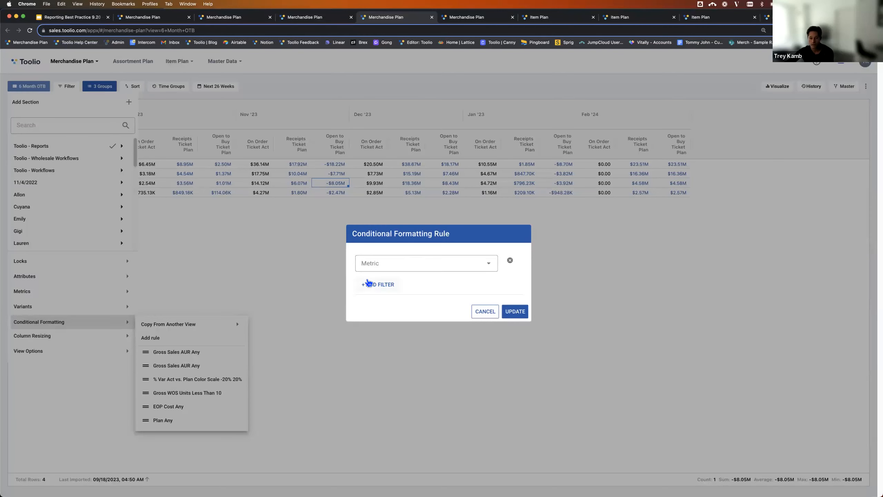
- Search for the Open to Buy Ticket metric and select it as the rule's metric filter
click(421, 263)
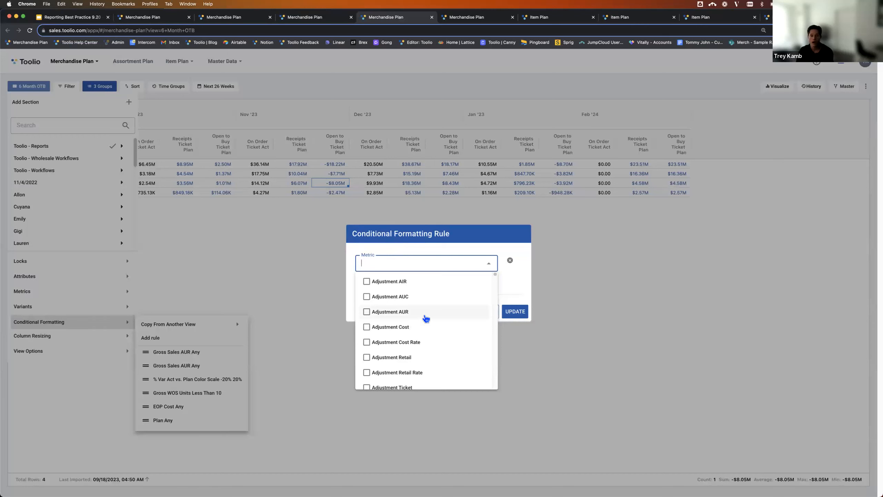
text(op)
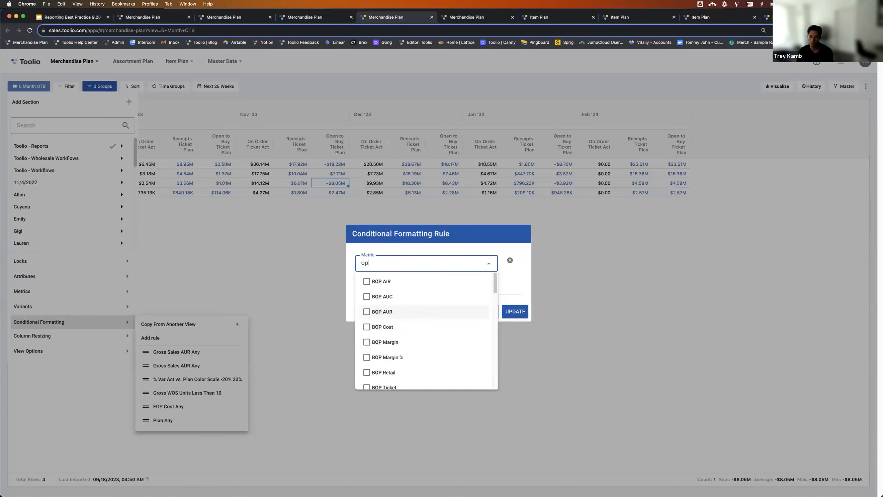
text(en to)
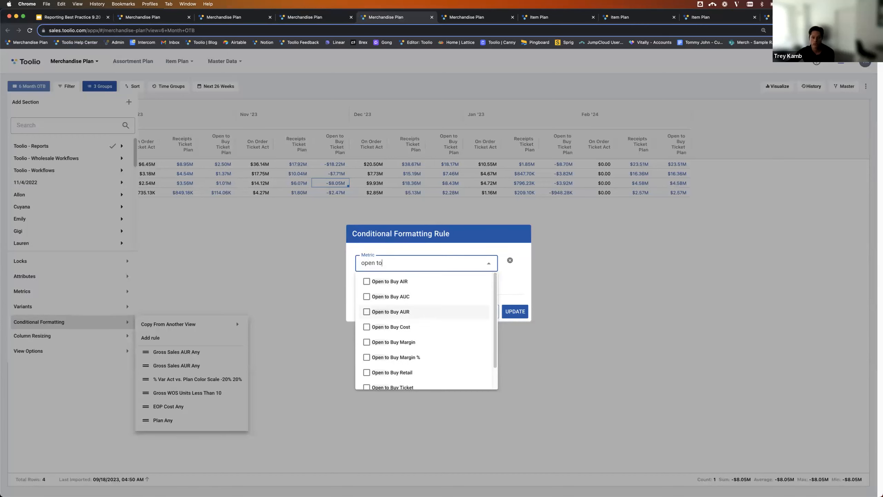
text( tick)
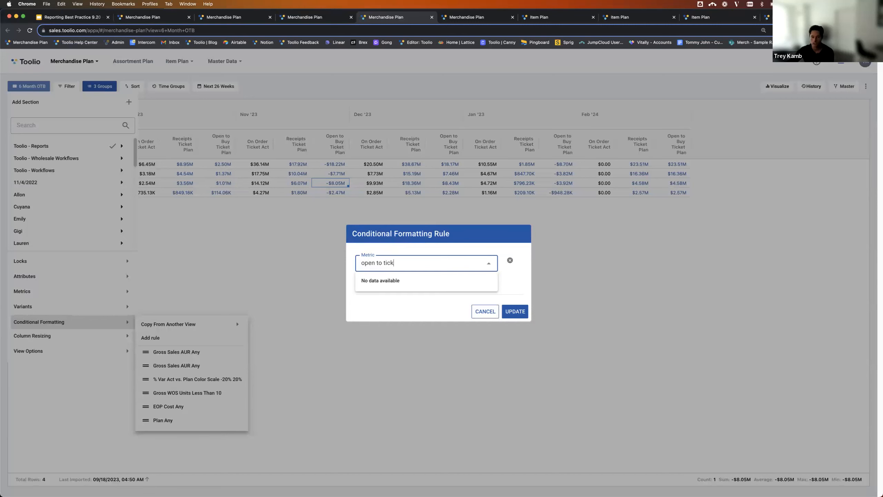
key(BackSpace)
key(BackSpace)
text(buy t)
click(390, 282)
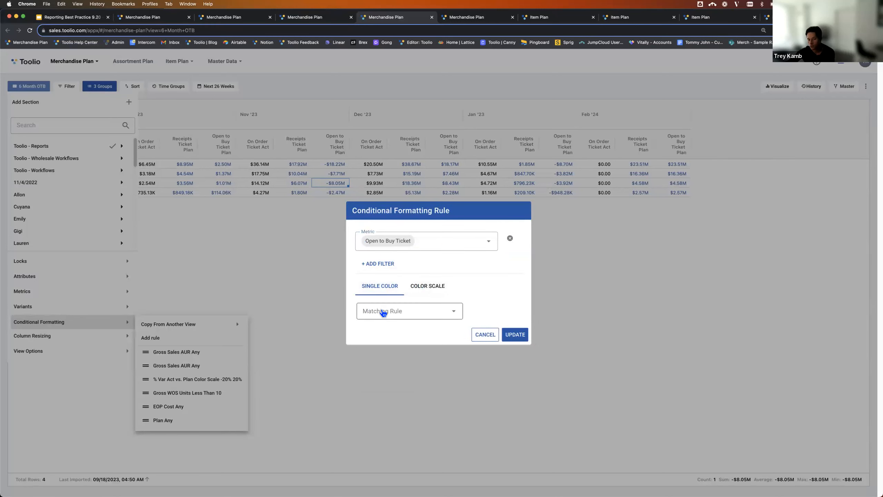
- Compare the color scale option, then set the rule's single-color match for Open to Buy Ticket to Less Than 0
click(419, 287)
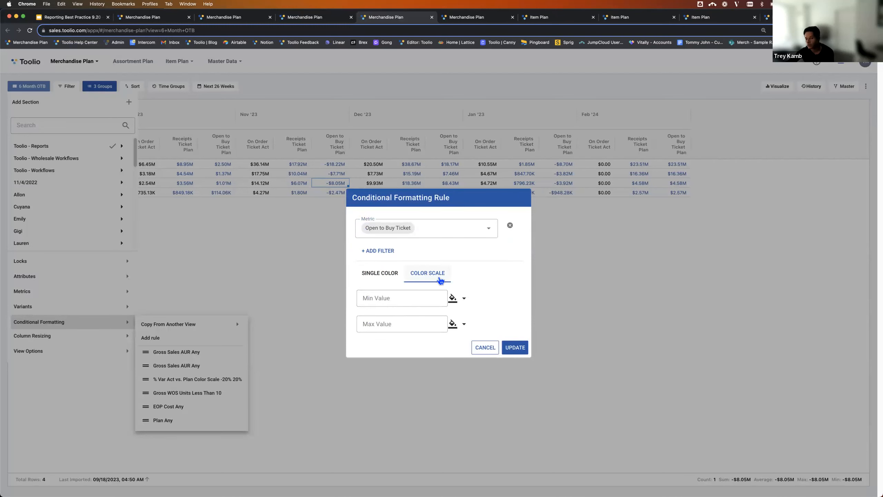
click(374, 275)
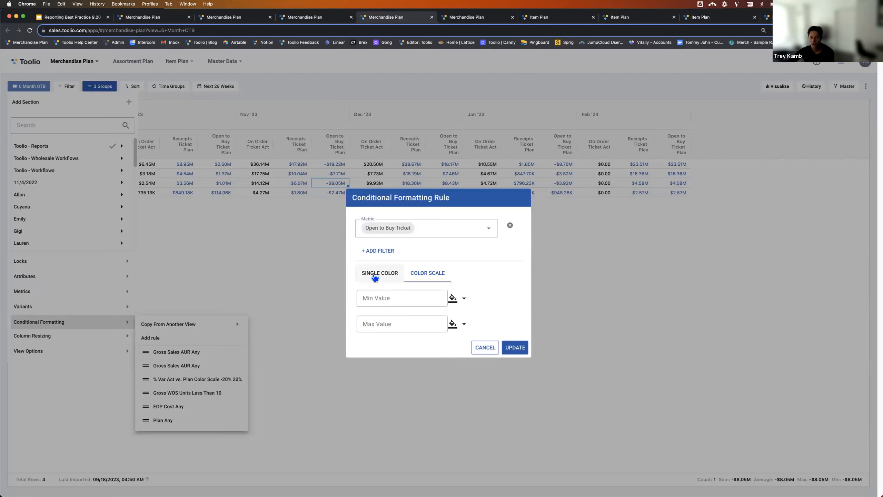
click(387, 309)
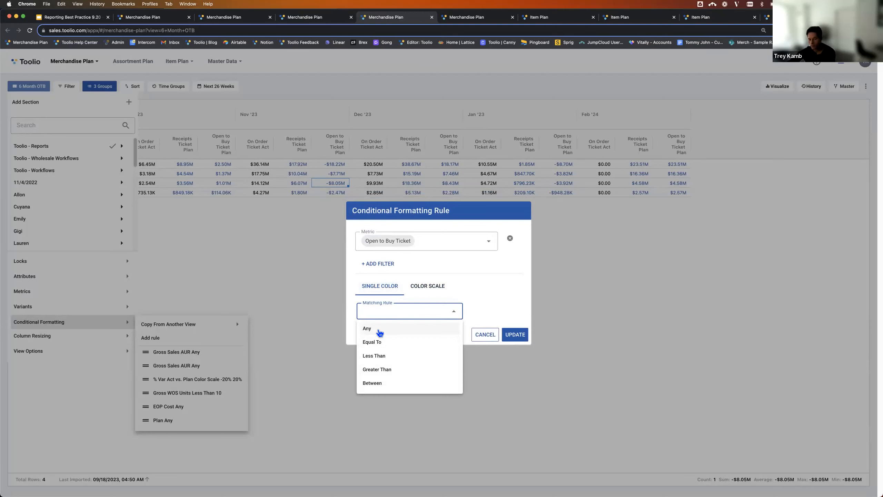
click(376, 355)
click(379, 315)
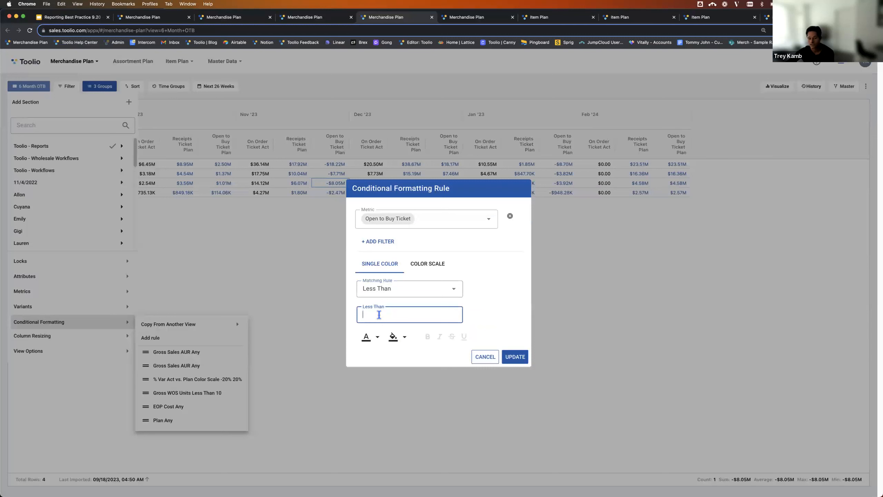
text(0)
- Give the conditional formatting rule a light yellow fill and apply it to the report
click(394, 336)
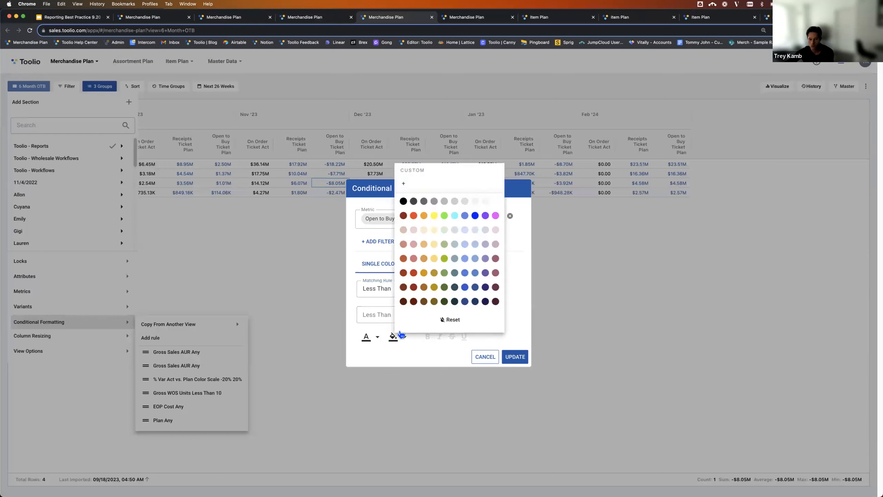
click(435, 230)
click(515, 357)
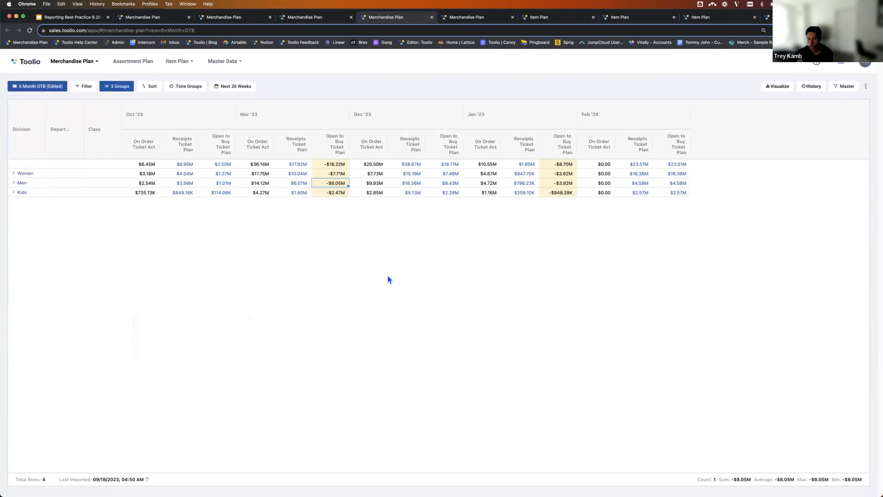
- Examine the November and January open-to-buy values and the save options available for the edited view
drag(332, 163, 334, 193)
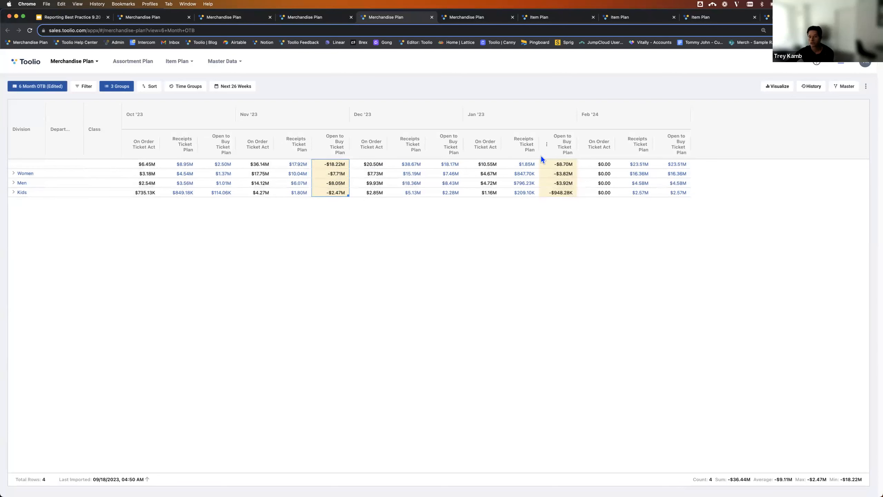
drag(570, 161, 567, 192)
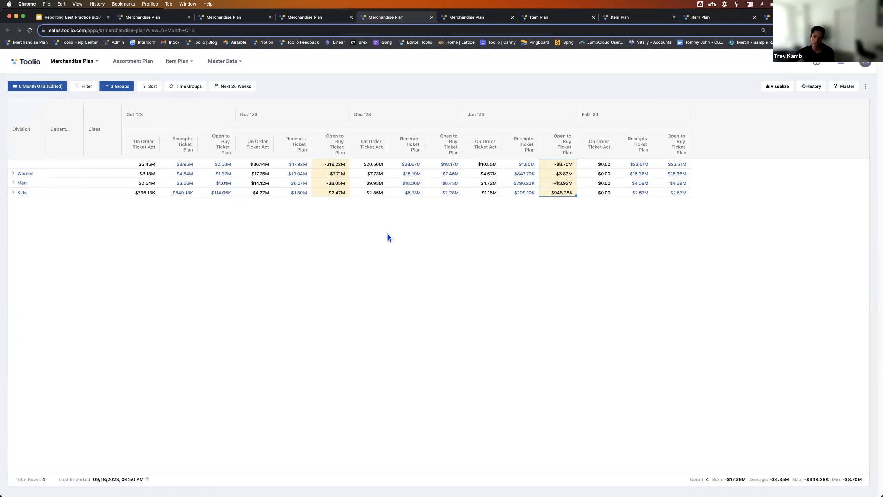
click(22, 88)
mouse_move(33, 353)
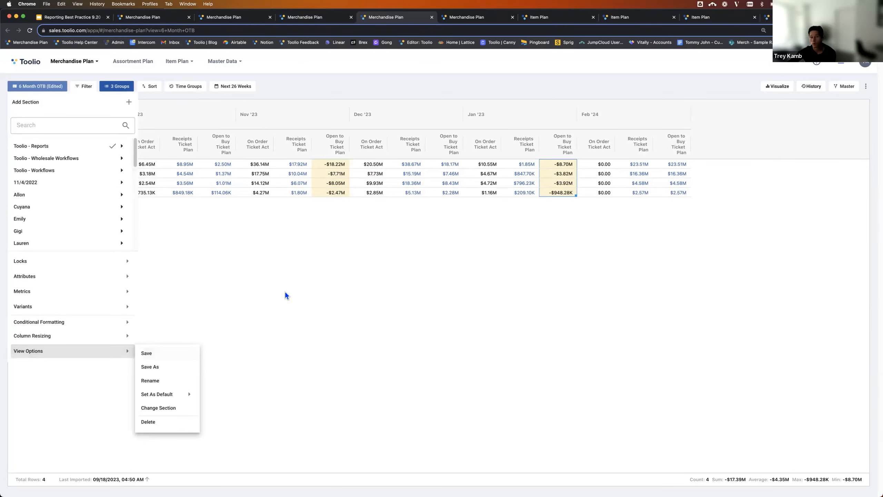
- Reload the 6 Month OTB report to discard the formatting rule and select the November open-to-buy values
click(284, 264)
click(30, 31)
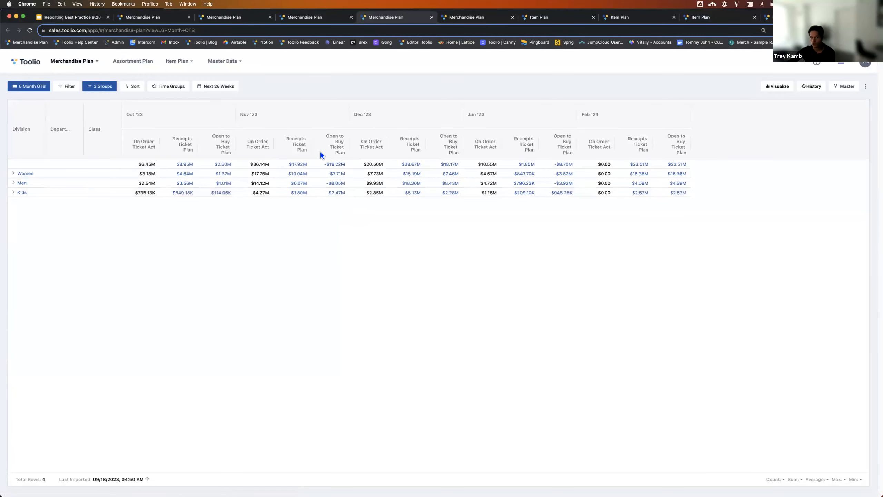
drag(329, 164, 338, 205)
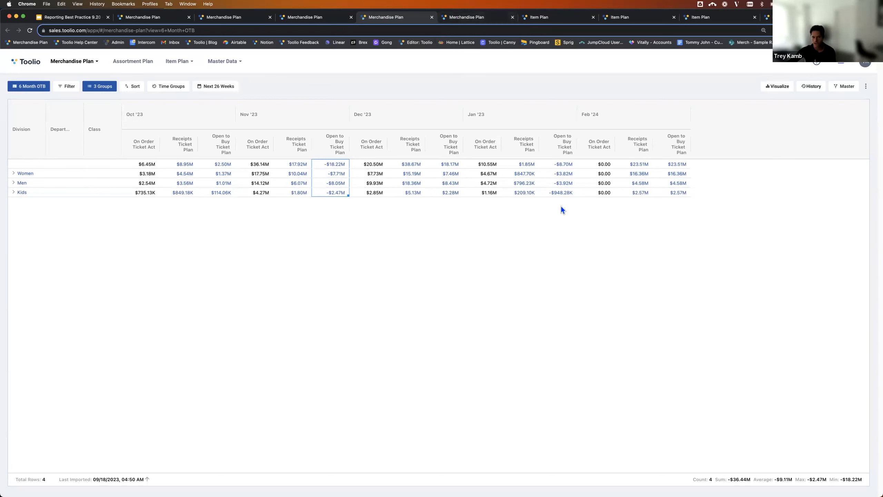
- Switch to the Toolio - Long Term Metrics report and widen the Metric column to fit the full metric names
click(476, 18)
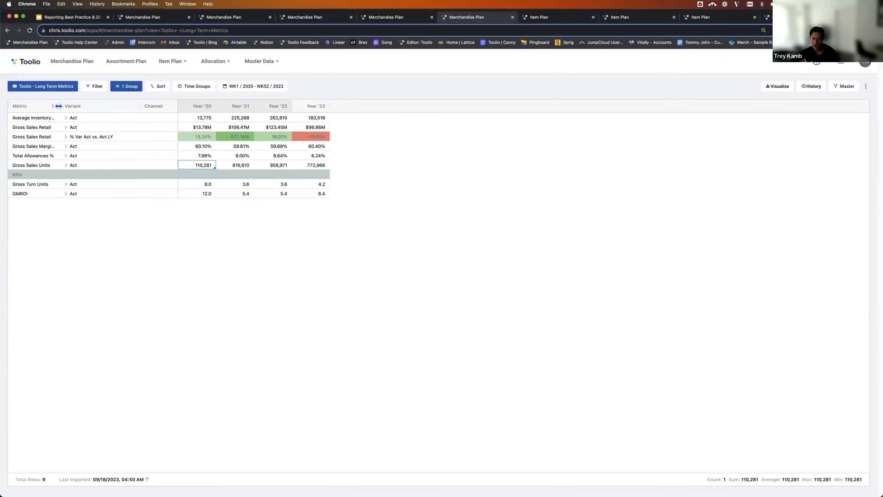
drag(58, 105, 74, 107)
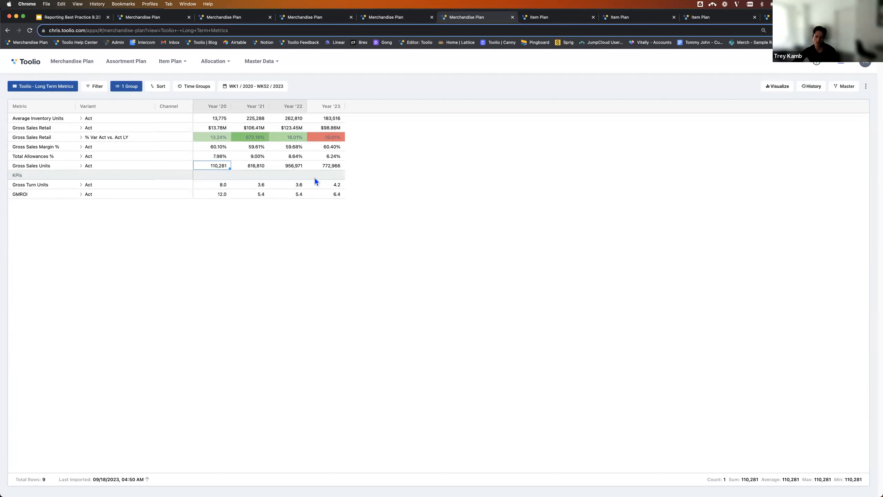
click(336, 175)
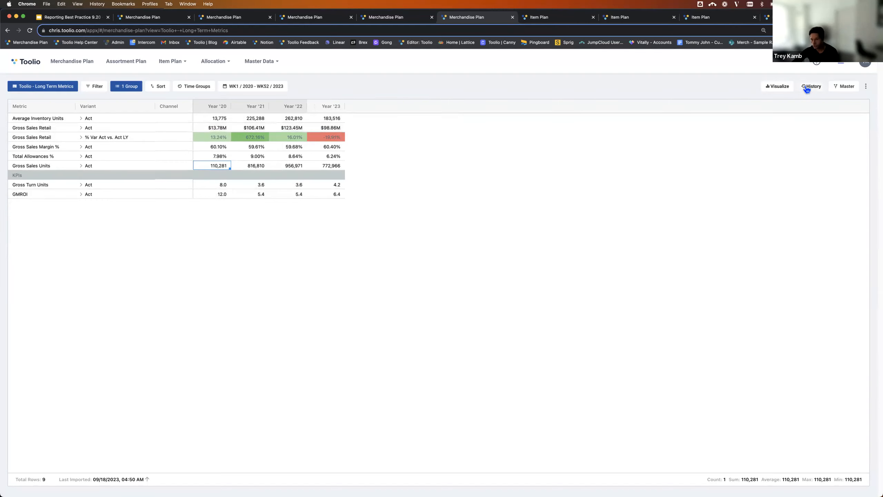
- Visualize the yearly Gross Sales Units and Gross Sales Retail actuals together in a line chart
click(772, 86)
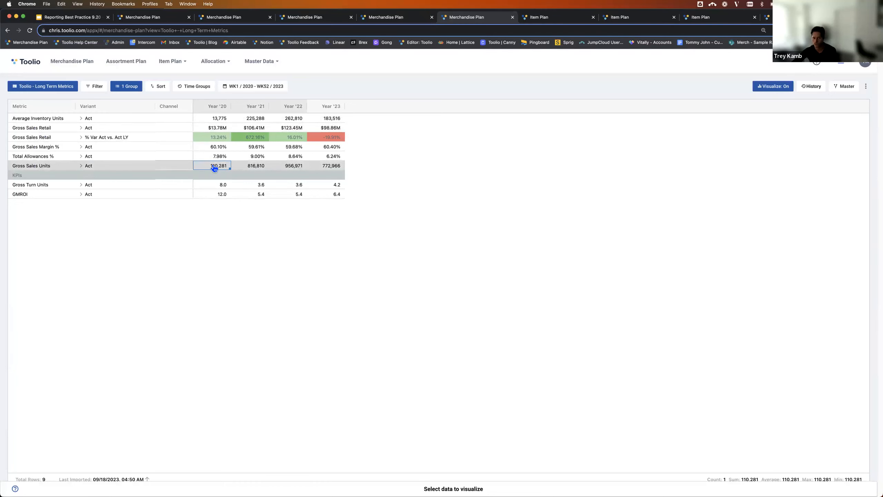
key(shift+super+Right)
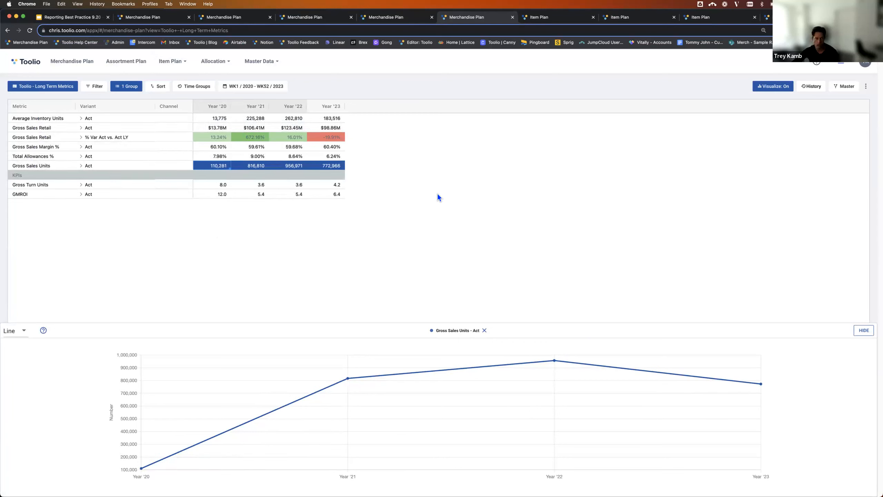
click(216, 132)
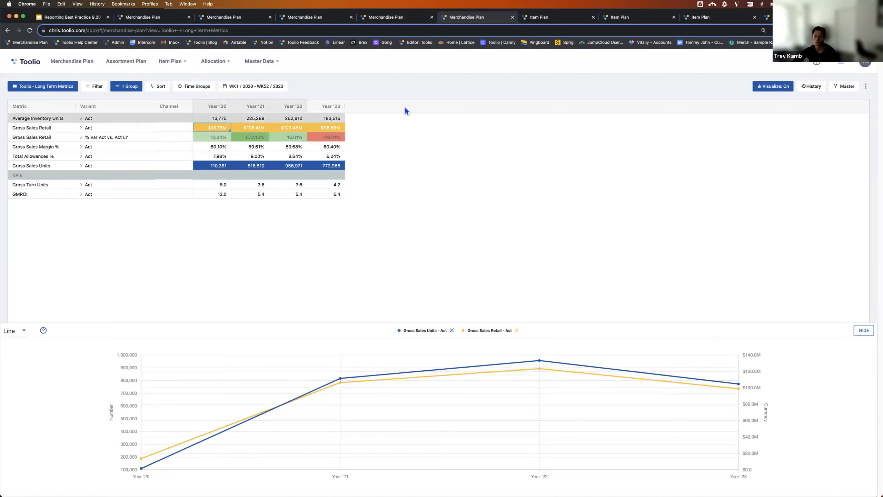
- Change the report's time grouping from Year to Quarter
click(200, 87)
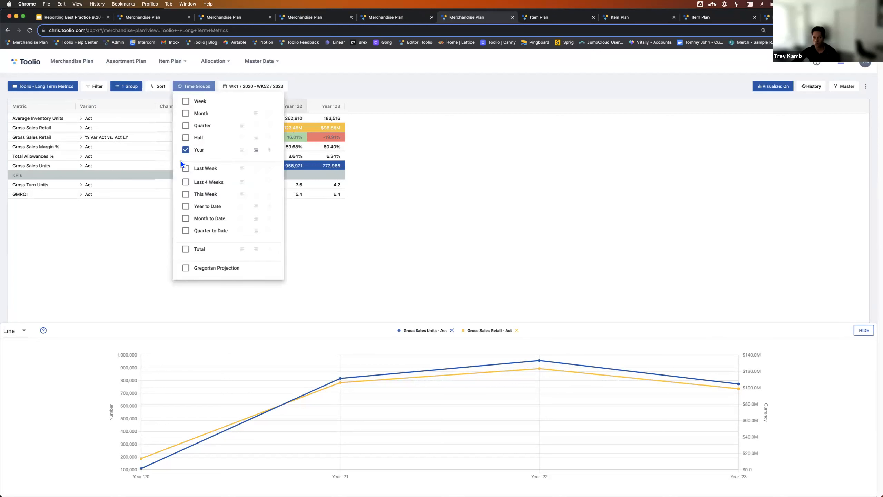
click(185, 138)
click(186, 125)
click(186, 137)
click(186, 150)
click(408, 169)
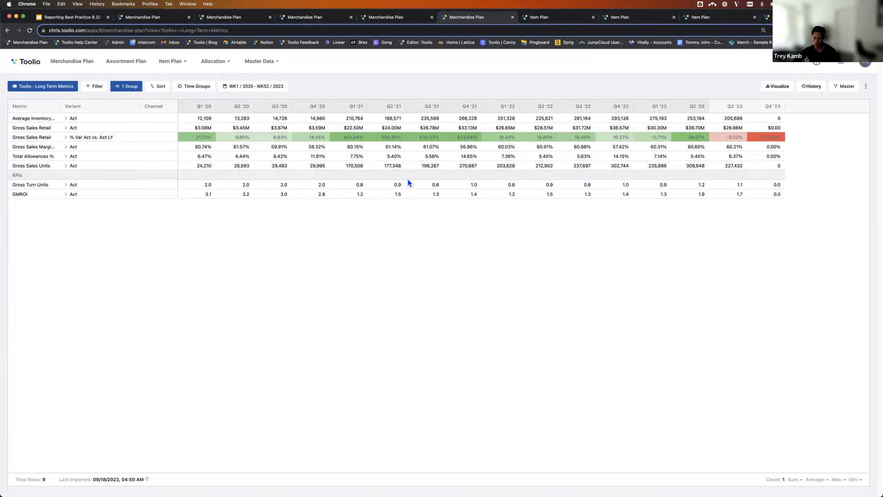
- Visualize the quarterly Gross Sales Units and Gross Sales Retail actuals from Q1 '20 to Q4 '23 as lines
click(778, 87)
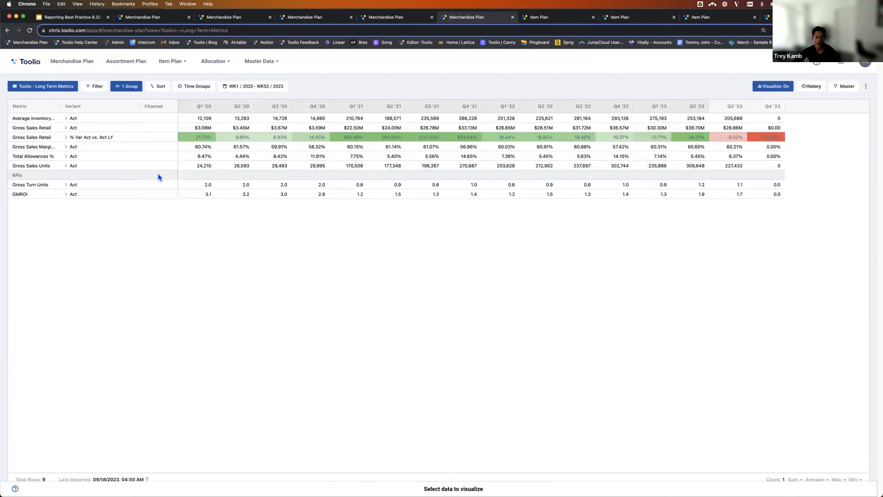
click(199, 167)
key(shift+super+Right)
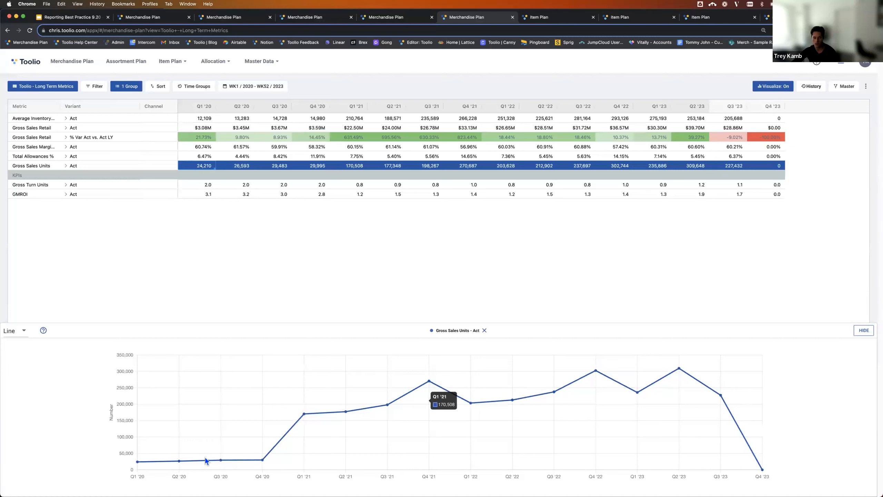
click(201, 128)
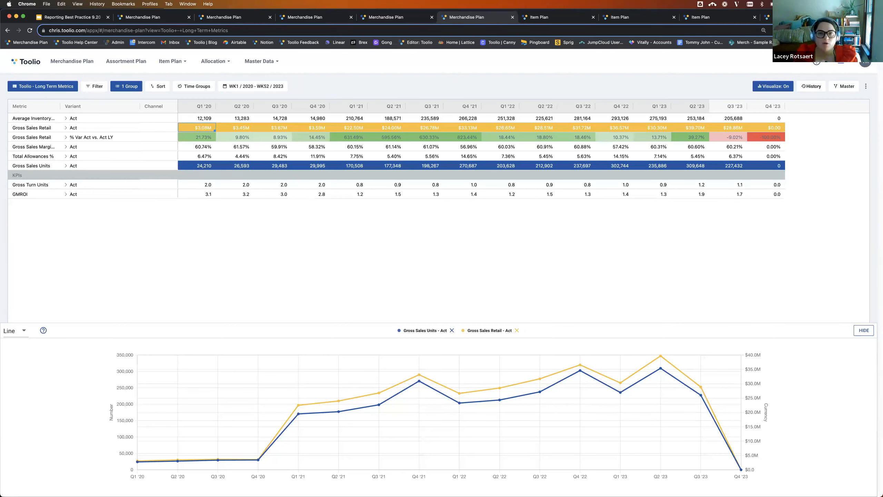
- Add the Choices per Week metric to the Toolio - Topline Product Performance - Release report
click(148, 17)
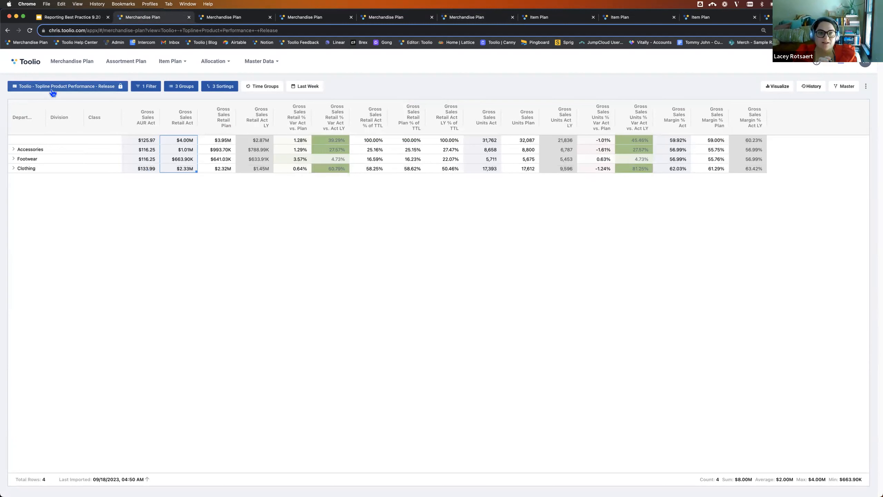
click(63, 86)
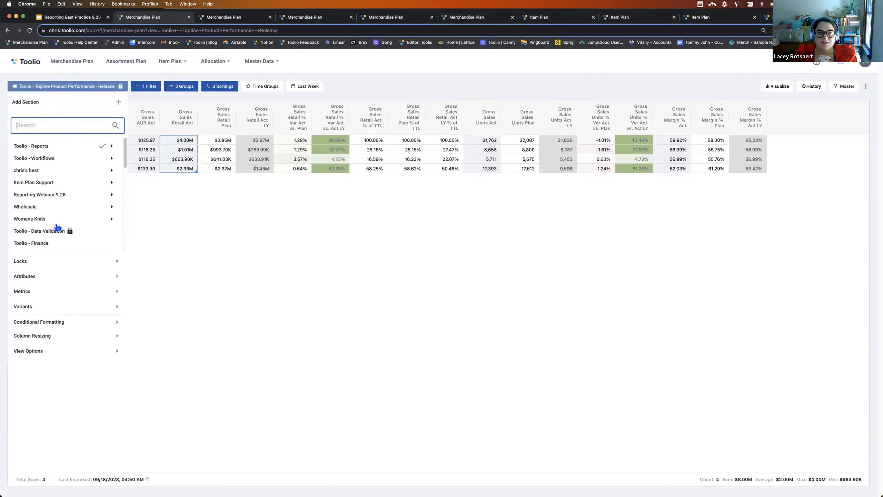
click(47, 292)
text(choi)
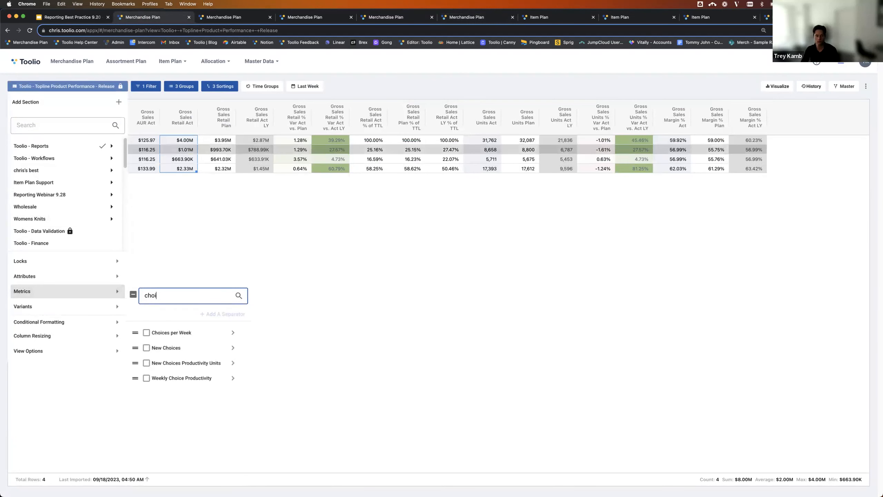
click(146, 332)
click(432, 347)
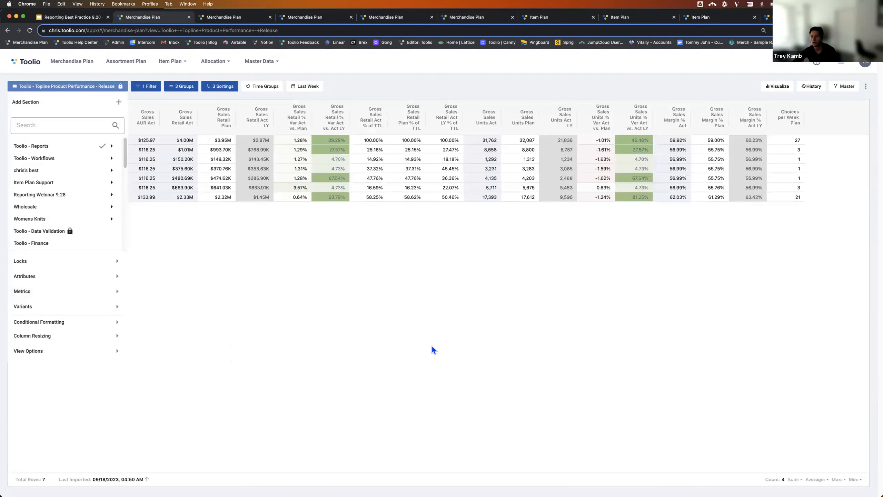
- Examine the Choices per Week plan values for all departments, with the Accessories department collapsed
drag(791, 141, 794, 198)
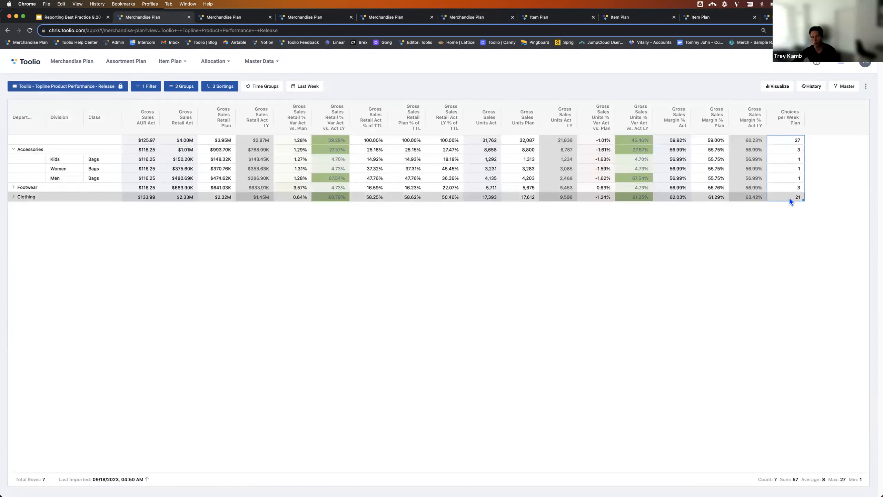
click(14, 149)
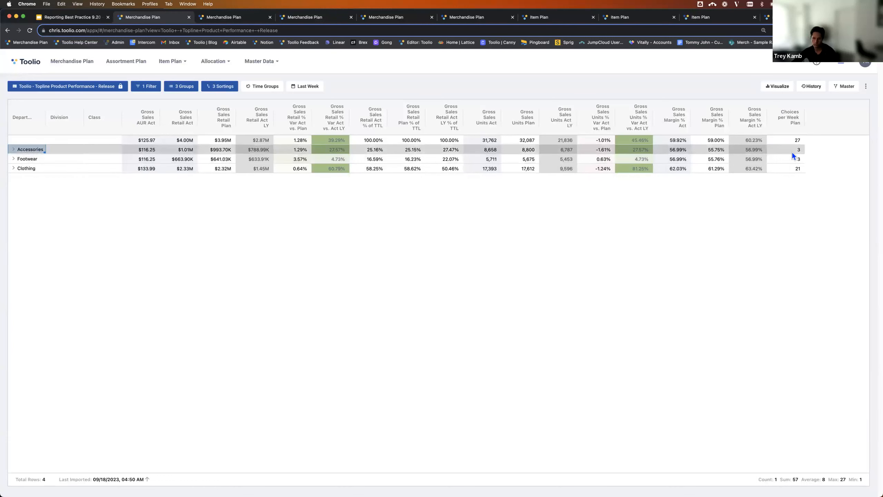
drag(792, 139, 794, 169)
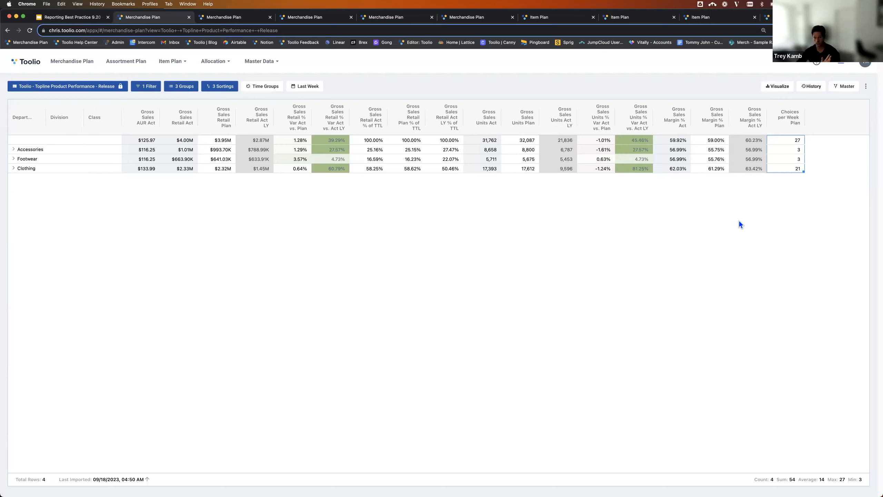
- Switch to the Best Sellers - Webinar Version item plan and browse the views in the Toolio - Reports section
click(536, 20)
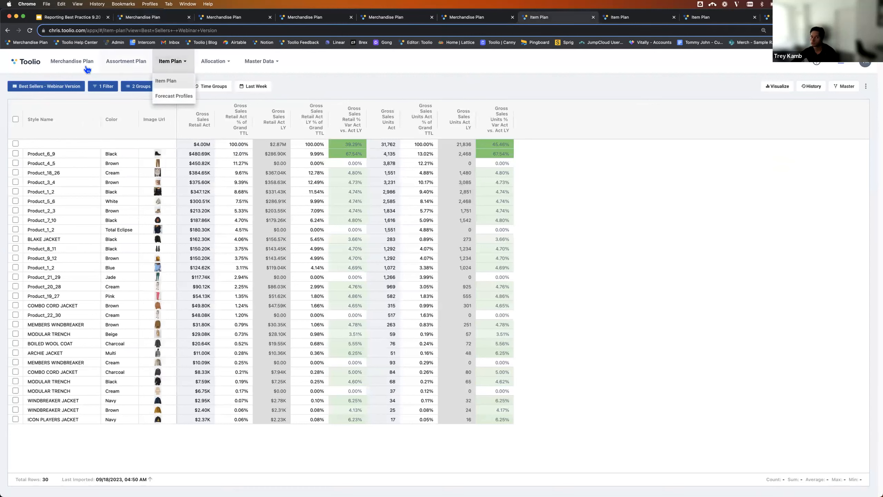
mouse_move(171, 62)
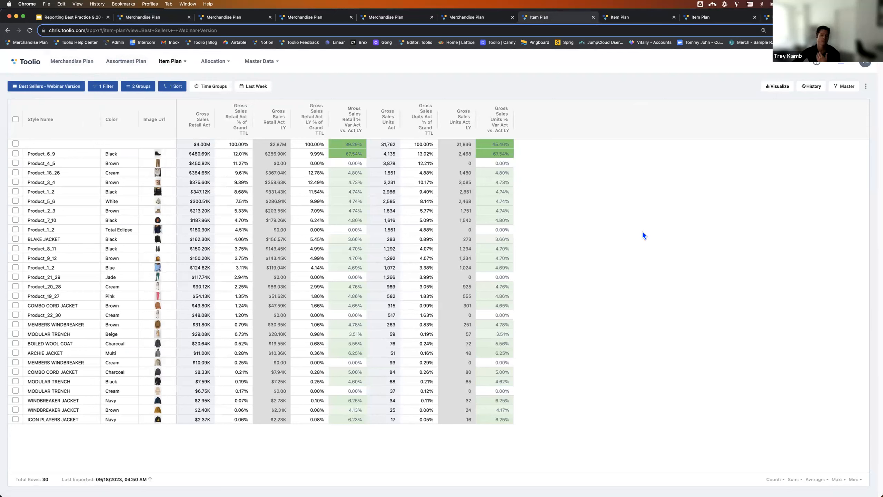
click(41, 87)
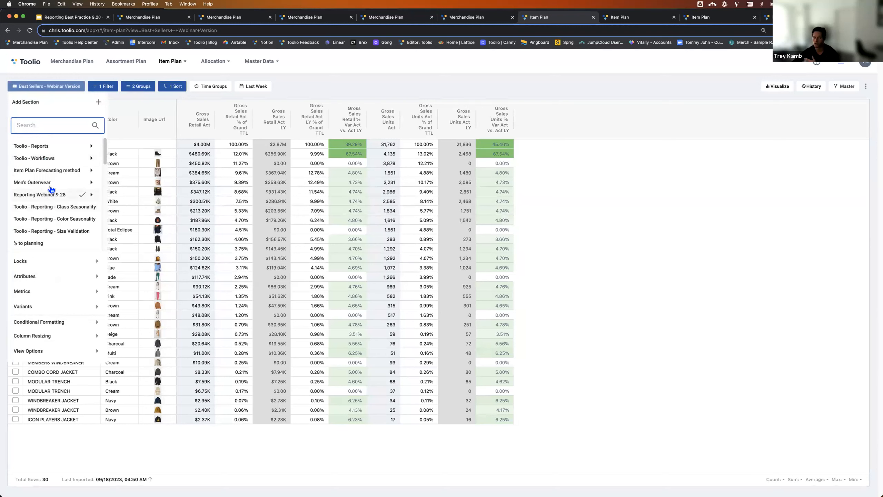
click(54, 147)
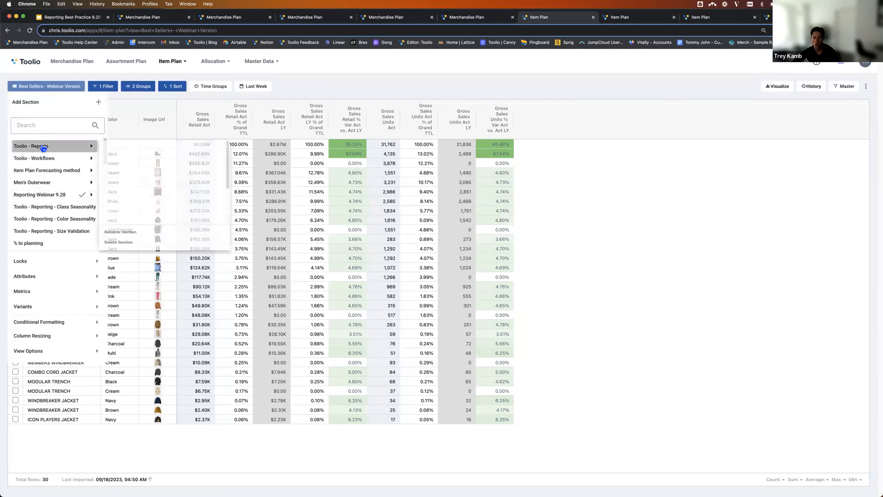
scroll(151, 216, down, 3)
scroll(150, 214, up, 3)
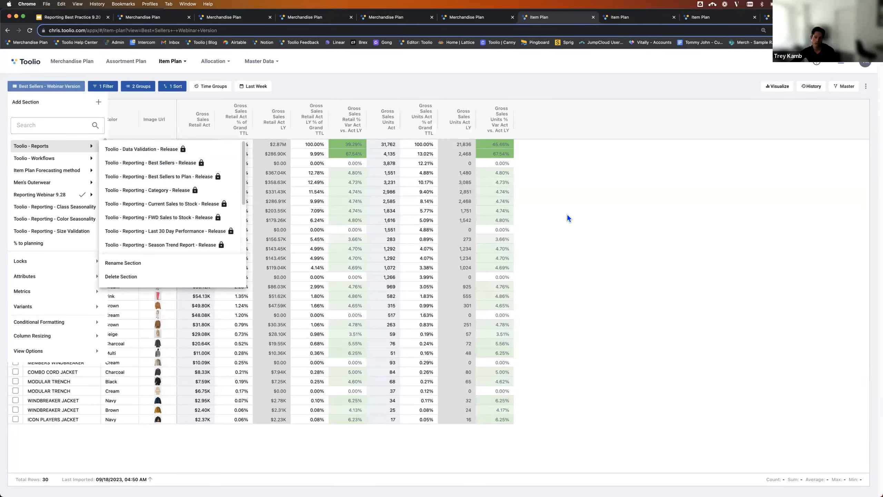
click(536, 216)
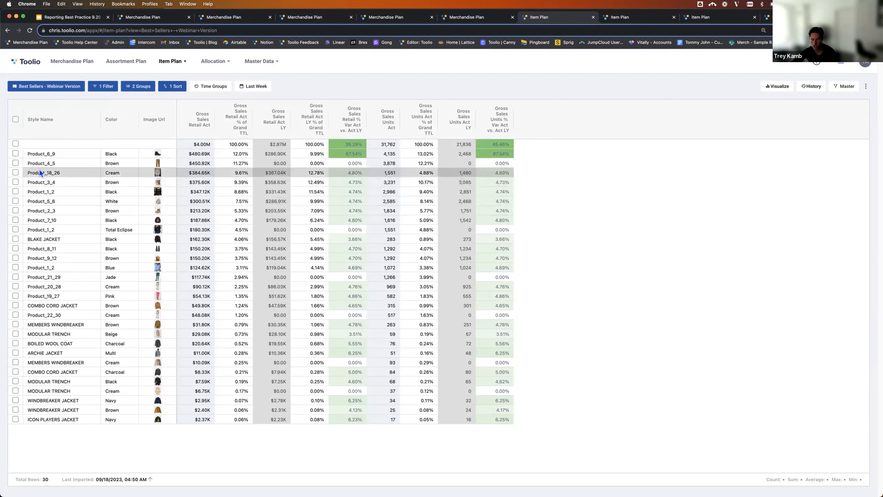
- Examine the style names and colors of the best sellers, and enlarge the images of Product_6_9 and Product_4_5
drag(52, 154, 62, 221)
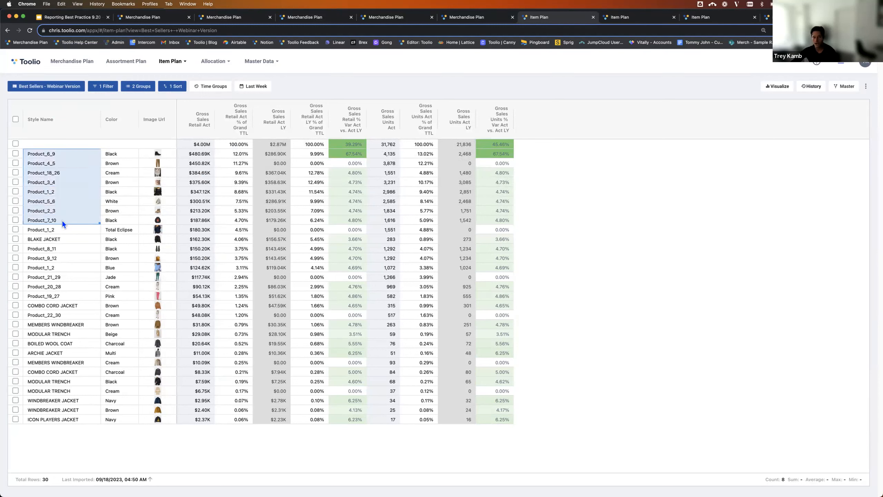
drag(115, 154, 119, 213)
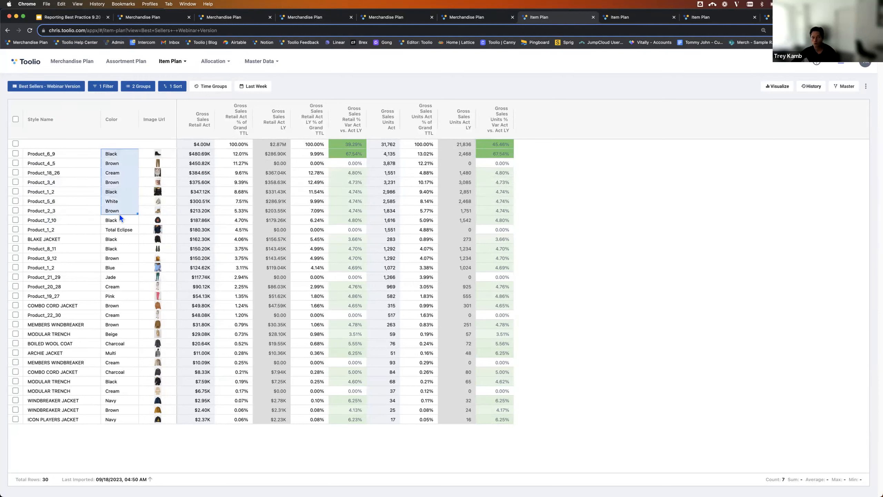
click(161, 156)
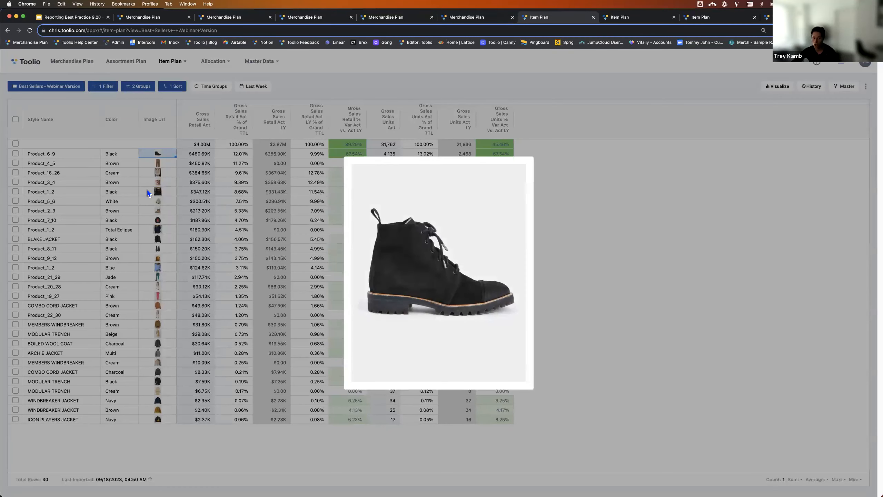
click(155, 165)
click(156, 163)
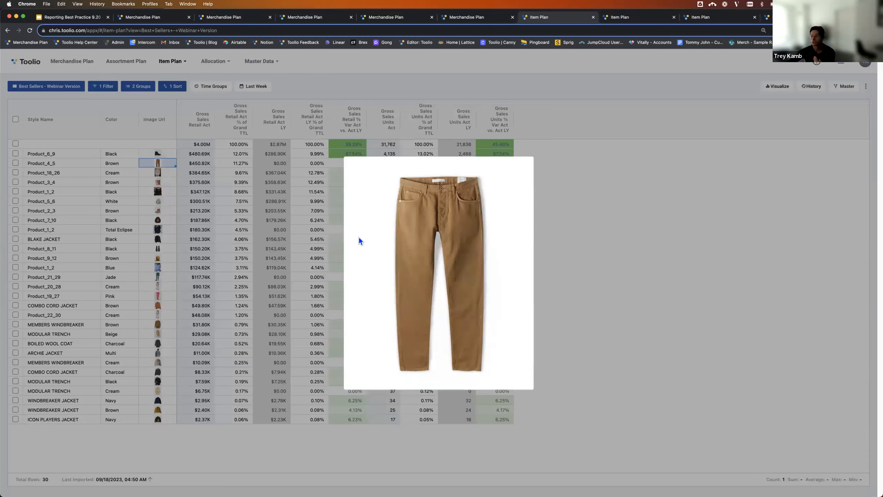
click(576, 216)
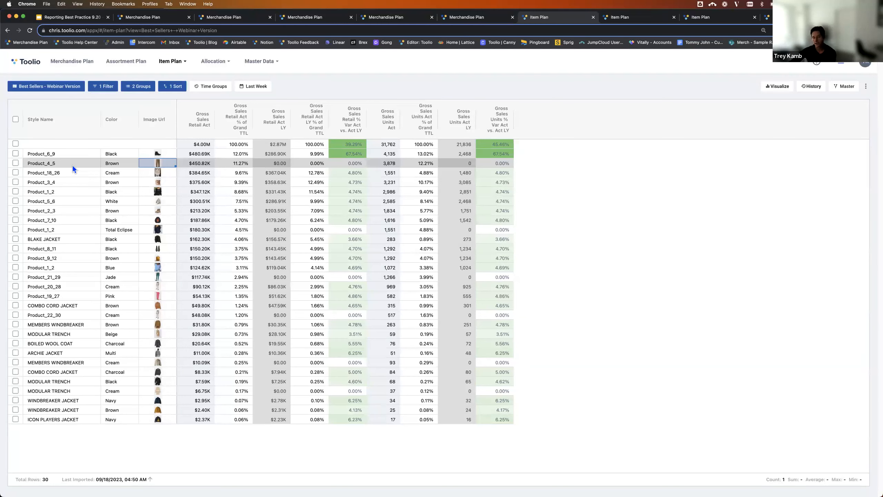
- Review the Gross Sales Retail filter, the attributes available for filtering, and the row and column groups of the Best Sellers view
click(103, 86)
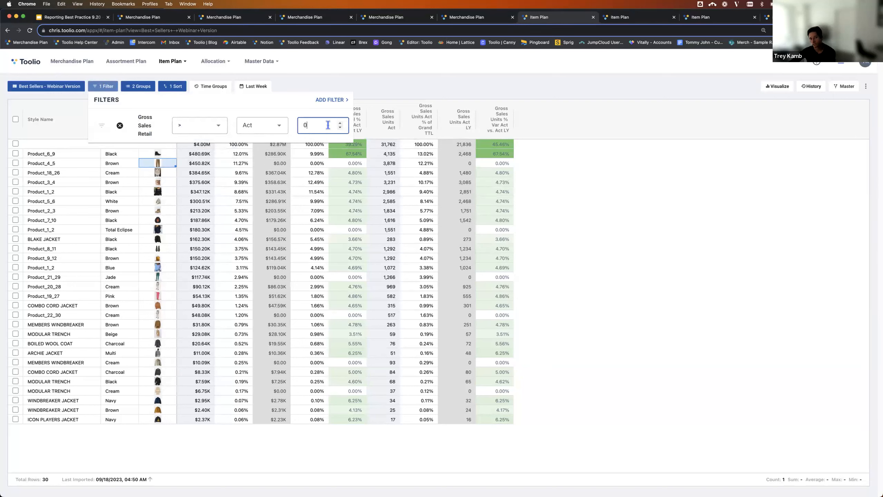
click(330, 100)
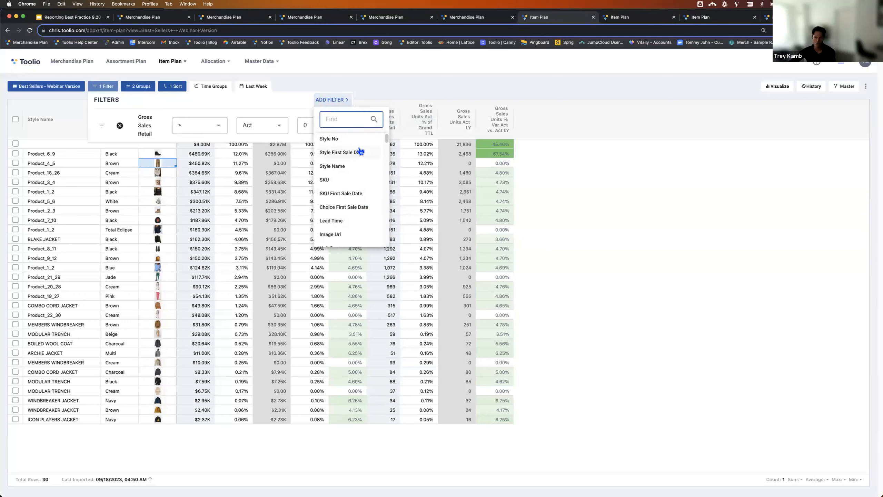
click(550, 209)
click(123, 88)
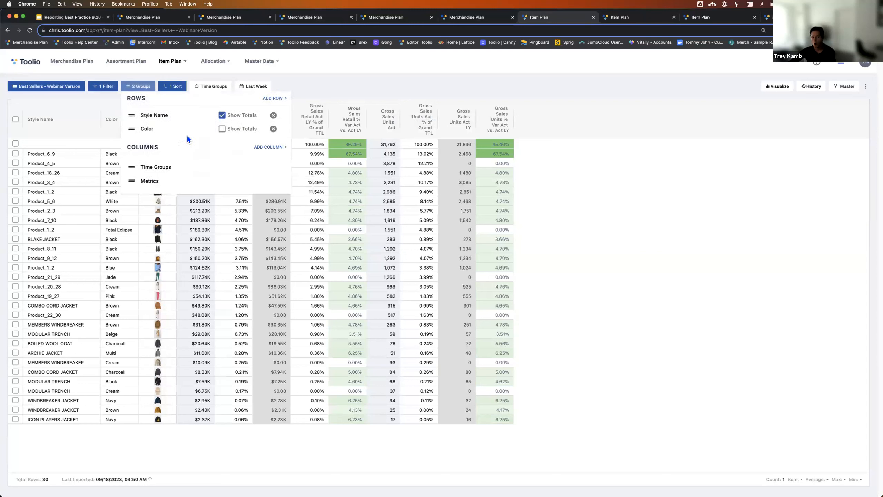
click(605, 250)
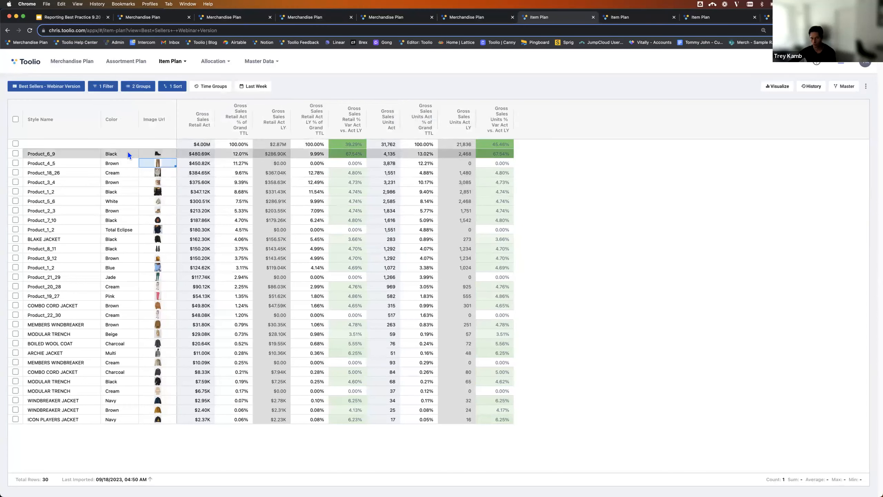
- Check the grand total row and turn on Show Totals for the Color row group
drag(189, 146, 481, 143)
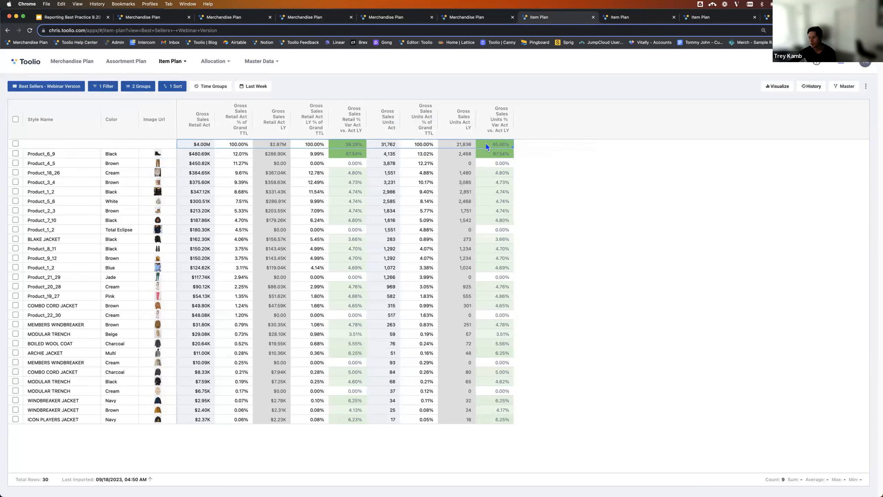
click(153, 87)
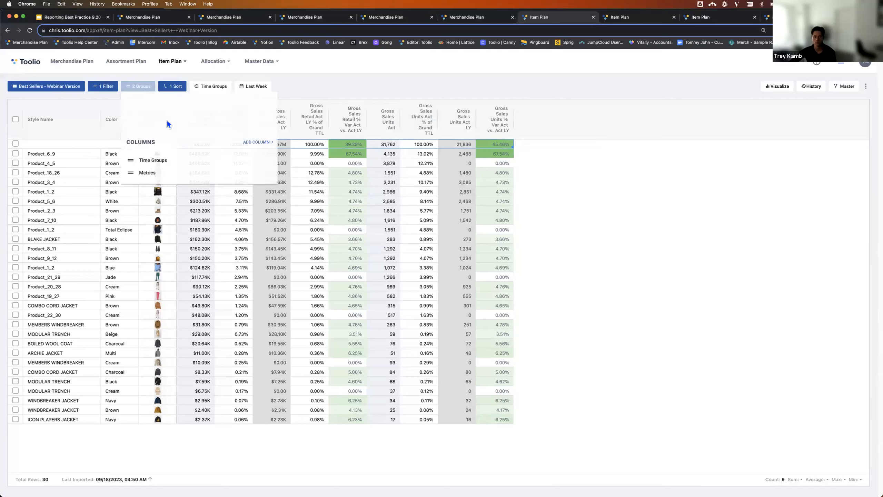
click(222, 129)
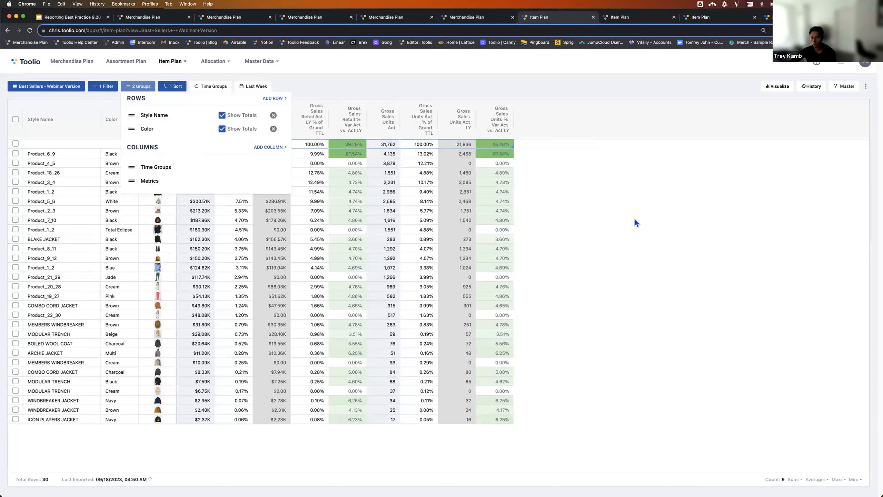
click(597, 204)
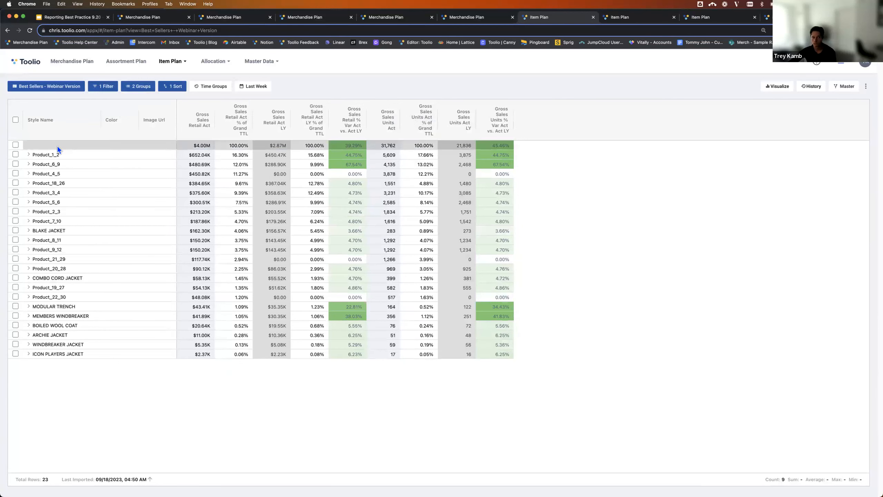
- Expand Product_1_2 to examine its gross sales retail by color, and collapse it again
click(29, 155)
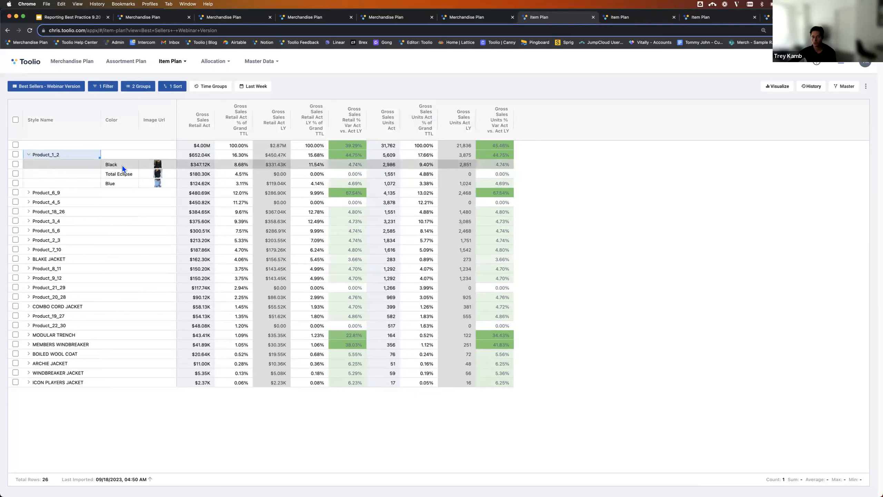
drag(200, 164, 275, 184)
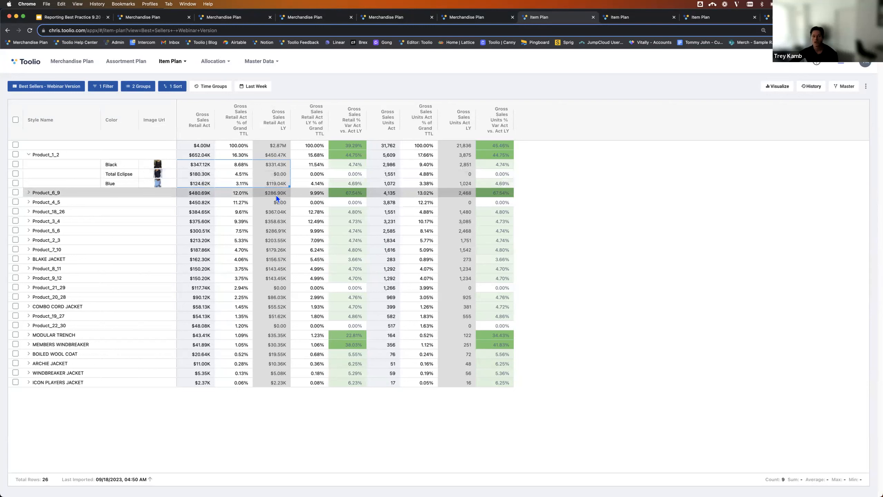
click(27, 155)
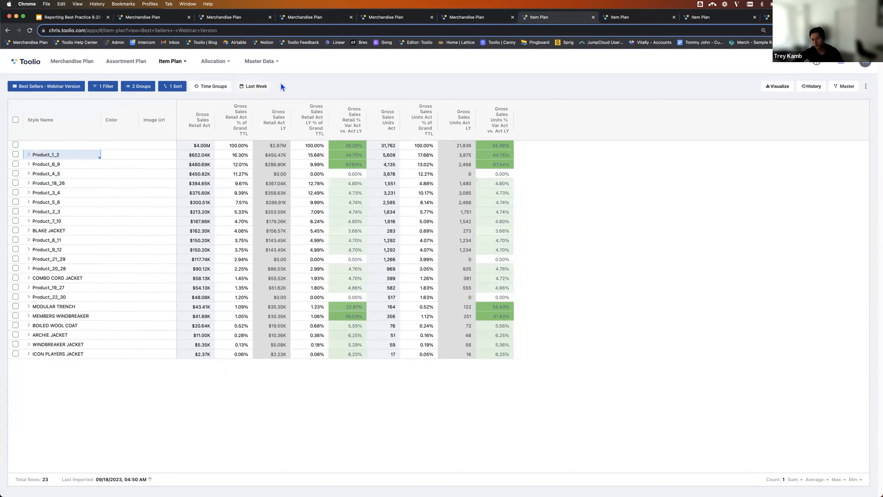
- Change the report's date range to the relative period Last 4 Weeks
click(263, 88)
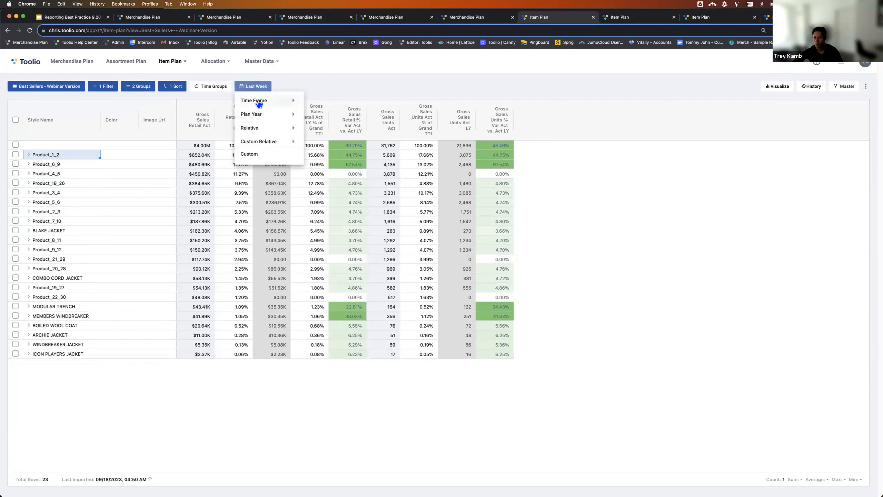
click(259, 101)
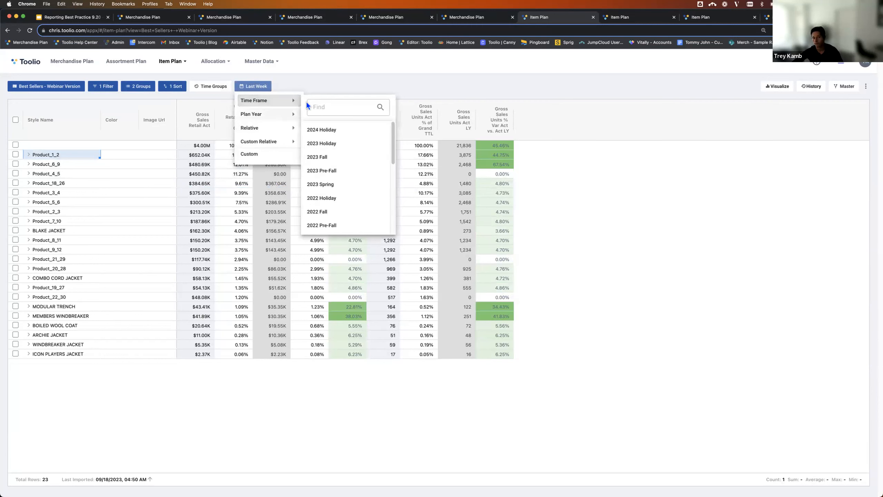
mouse_move(258, 127)
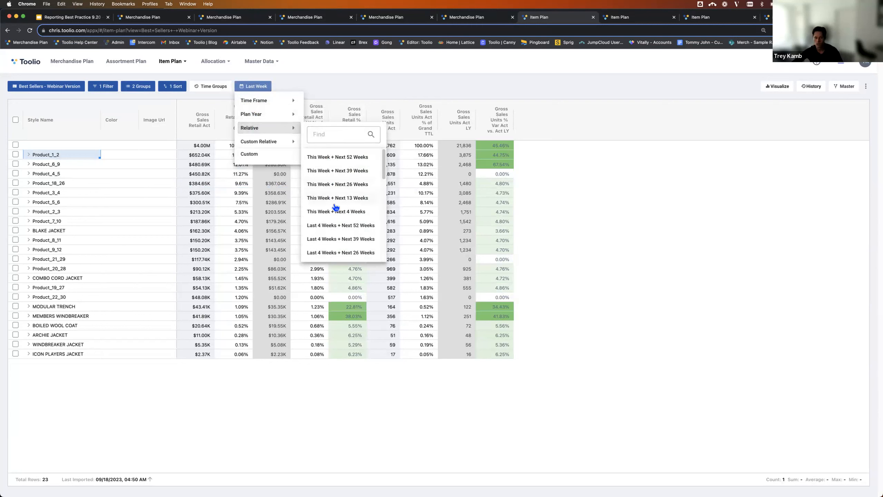
scroll(353, 203, down, 5)
scroll(353, 203, up, 2)
scroll(352, 208, down, 6)
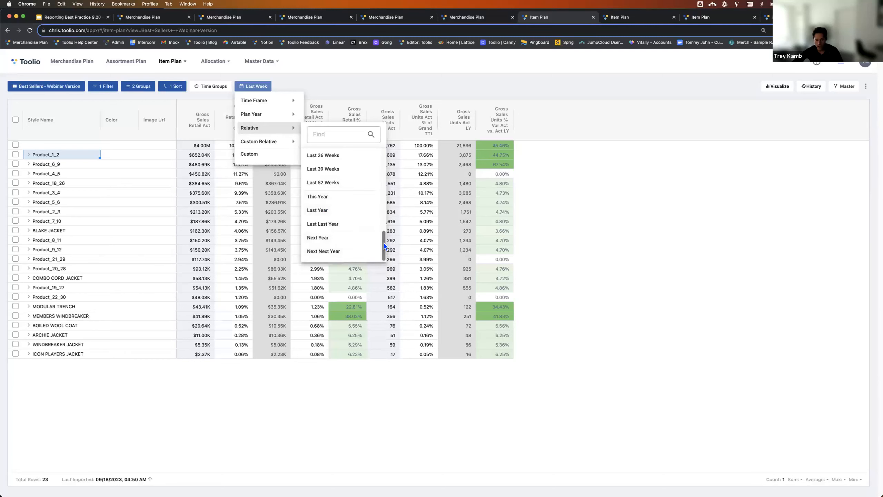
scroll(380, 237, up, 5)
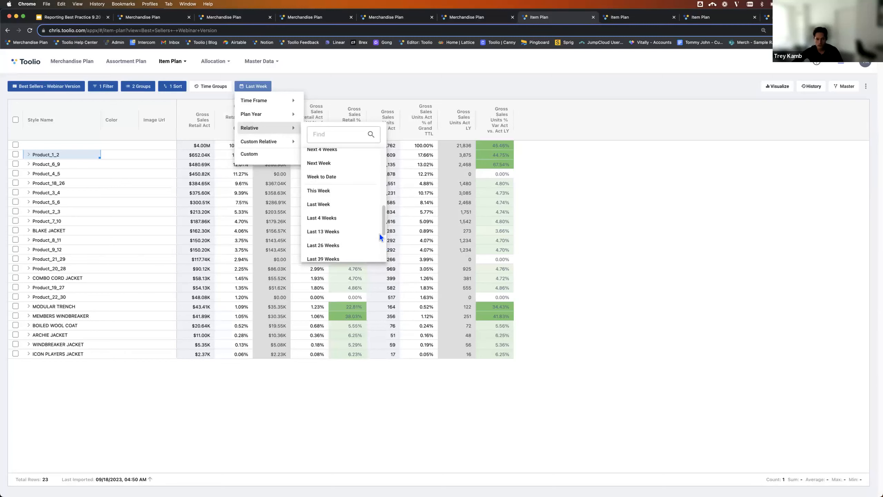
click(338, 219)
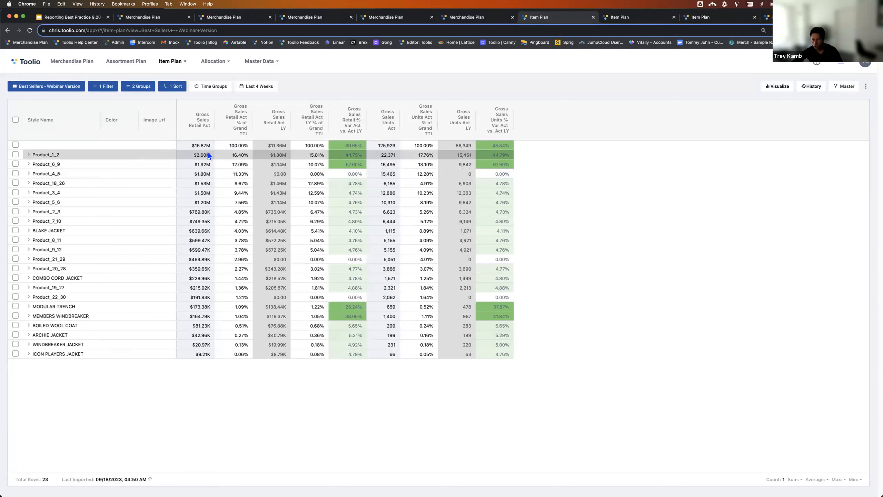
- Expand Product_1_2 and examine its retail sales by color and the Gross Sales Retail variance to last year for all styles
click(26, 155)
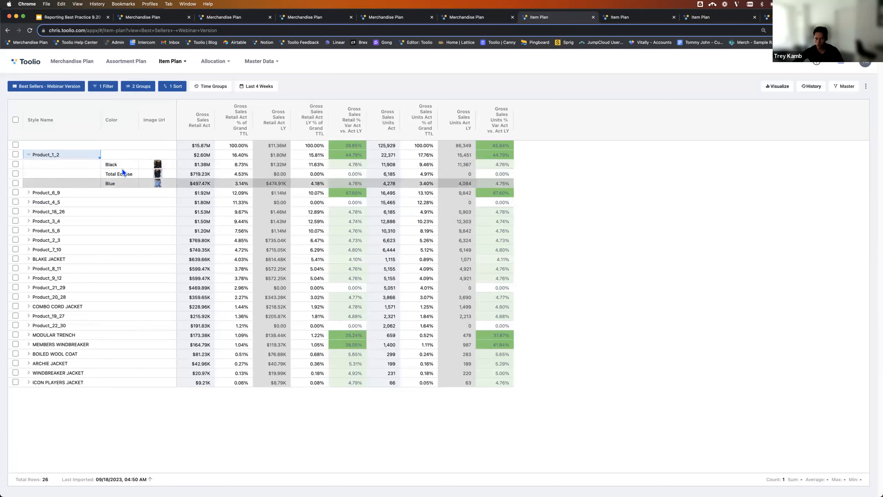
click(205, 164)
drag(256, 163, 277, 169)
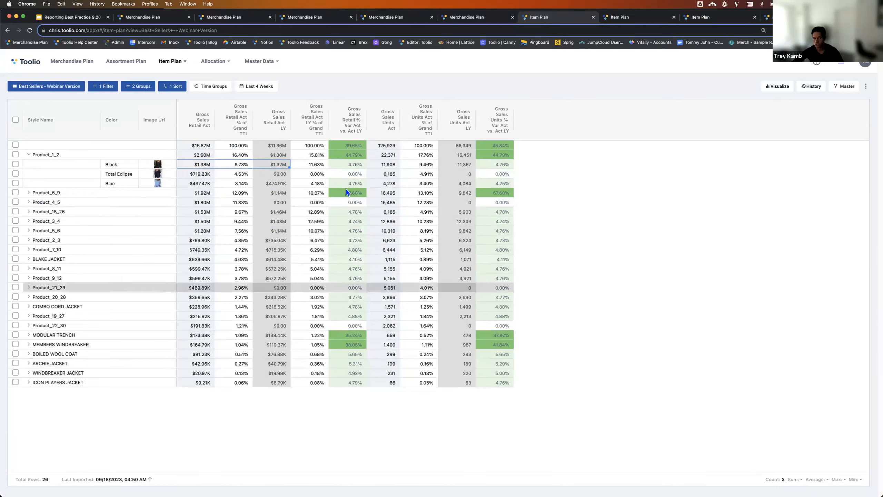
drag(348, 147, 344, 380)
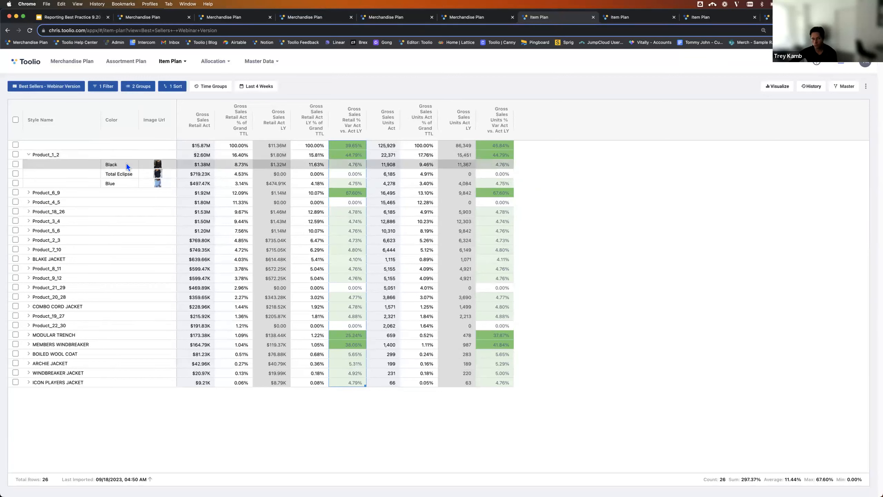
drag(126, 163, 125, 188)
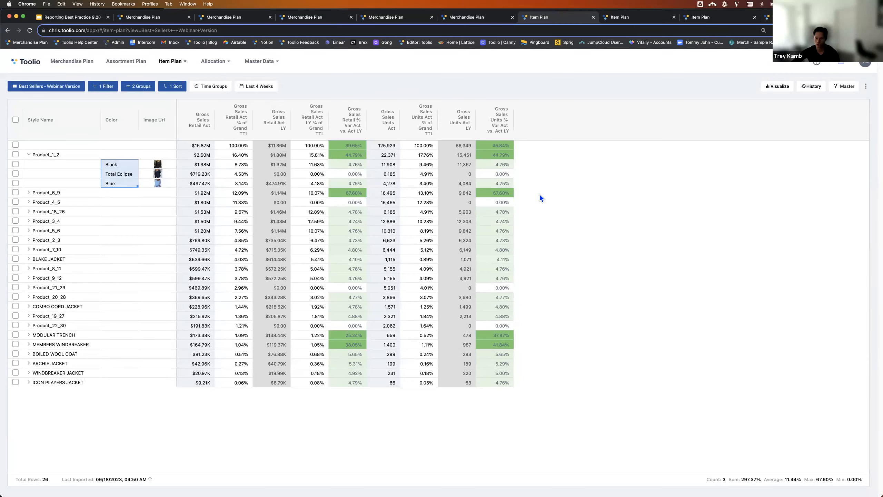
- Switch to the Color Selling Ty V LY item plan and expand Blue to show its classes
click(635, 21)
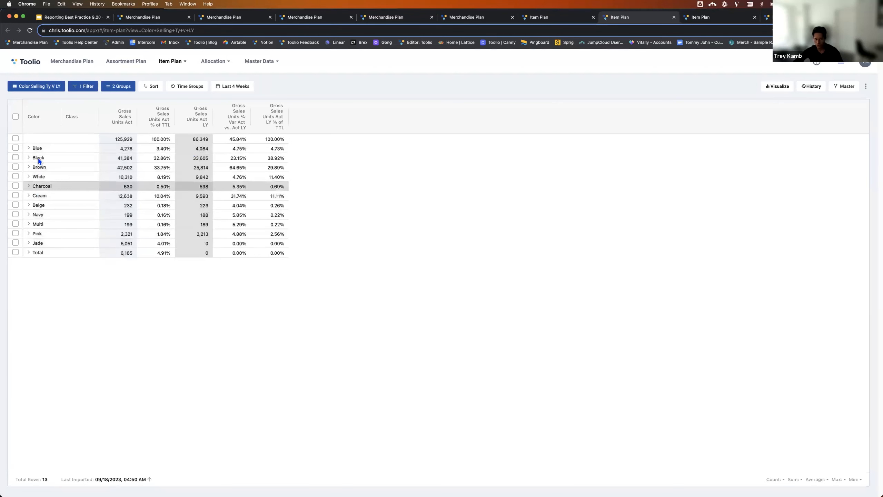
click(29, 149)
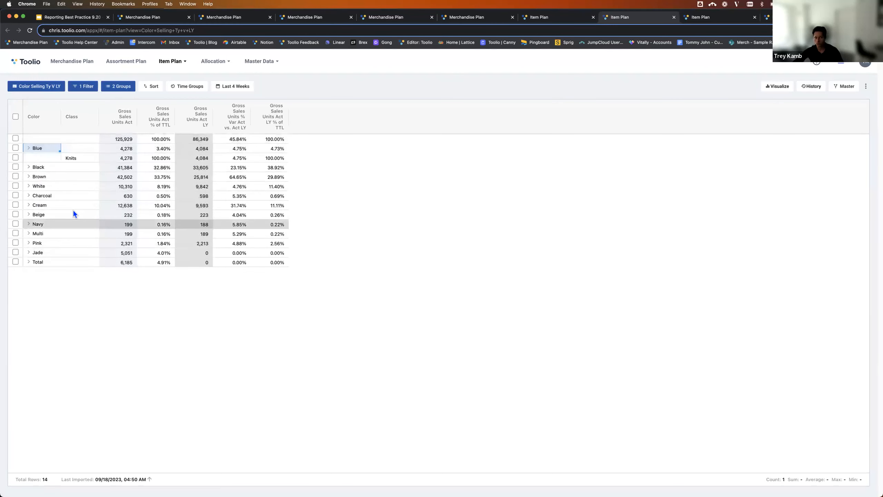
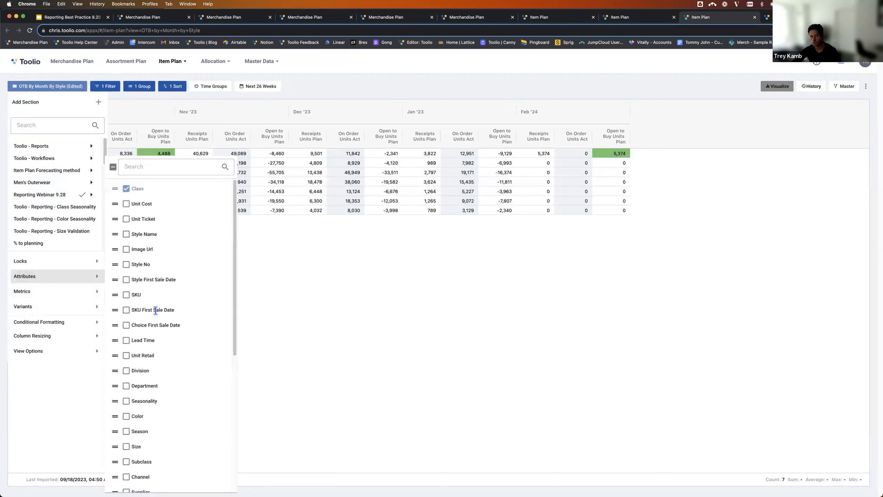
- Try adding the Unit Cost, Unit Ticket and Style Name attributes to the OTB By Month By Style view and reordering them
click(126, 204)
click(126, 219)
click(126, 234)
mouse_move(114, 232)
mouse_down()
mouse_move(119, 195)
mouse_move(121, 241)
mouse_up()
click(126, 233)
click(126, 218)
click(126, 203)
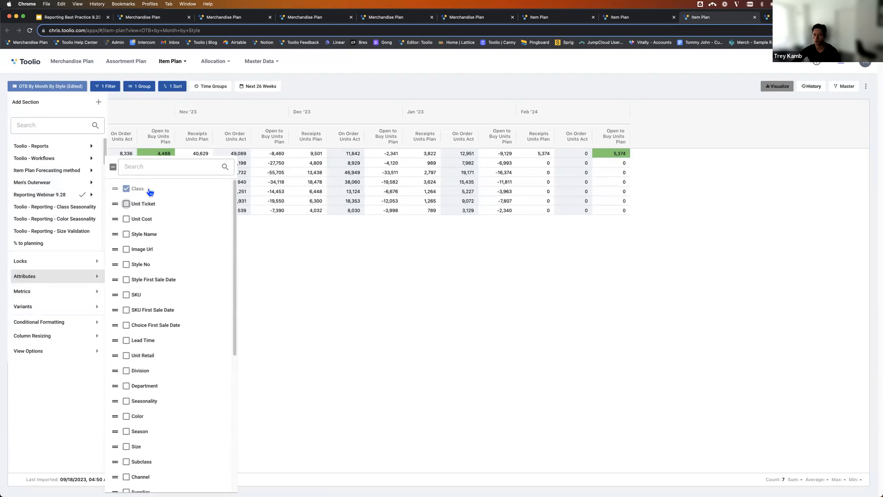
click(368, 280)
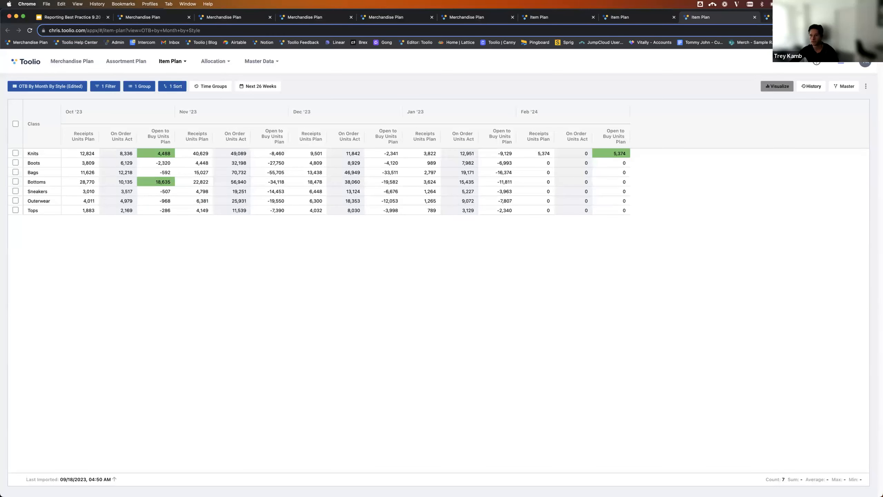
- Switch to the Size Scale - Webinar Version item plan and examine the BLAKE JACKET sizes and the view's settings
click(768, 17)
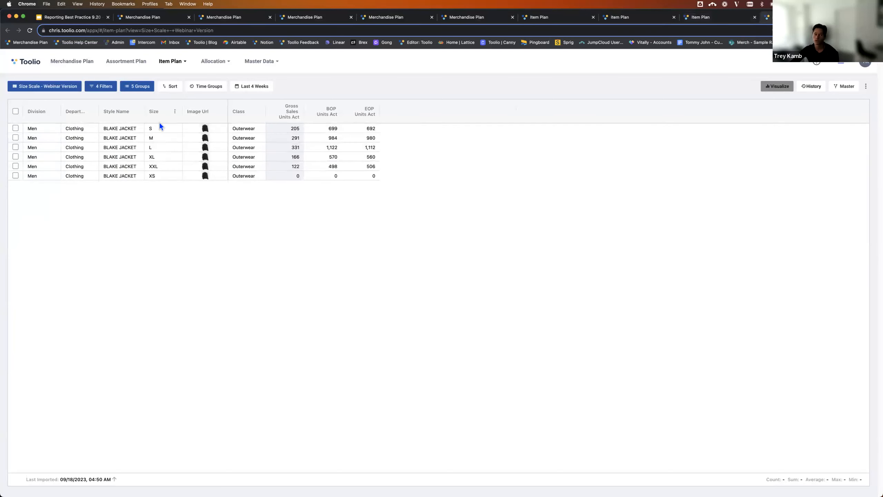
drag(160, 128, 161, 158)
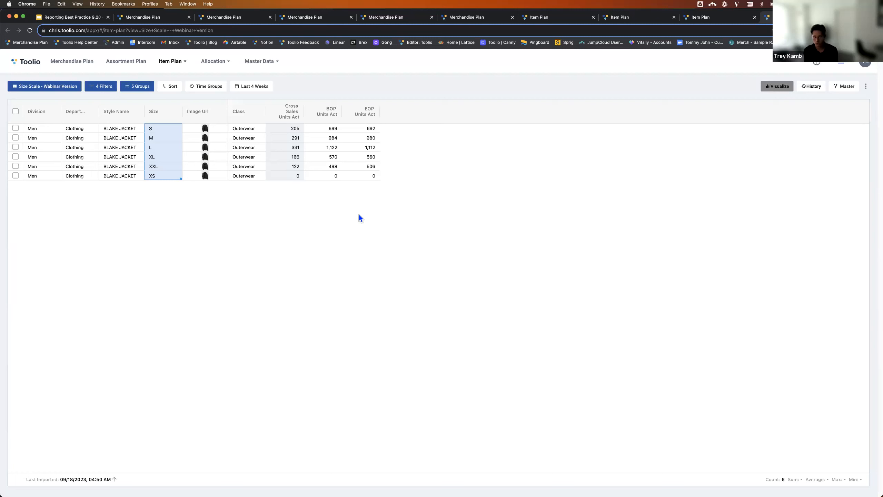
click(45, 87)
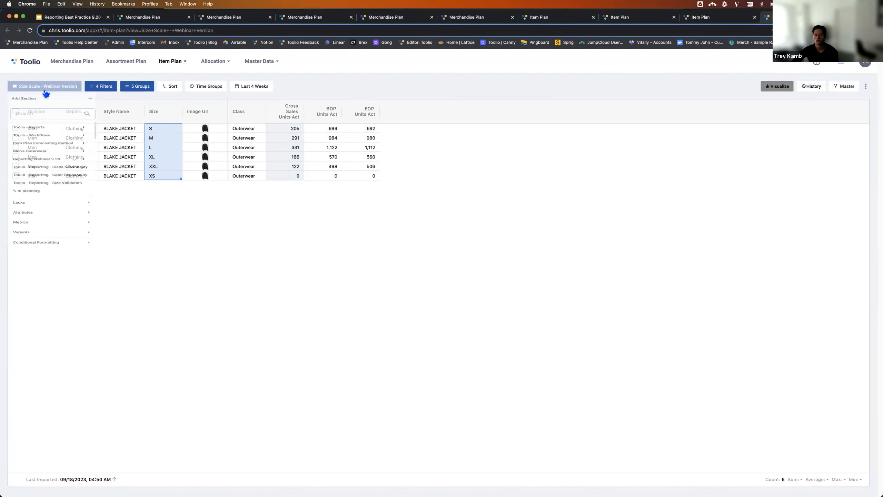
click(275, 216)
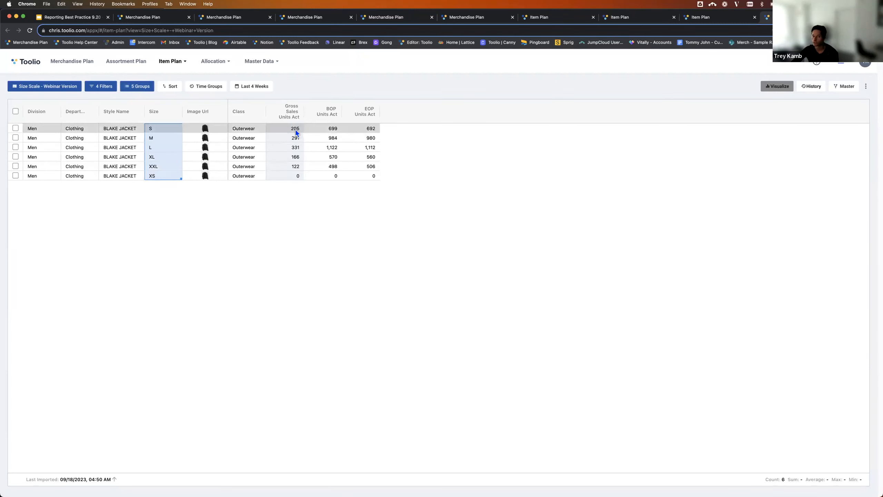
- Examine the gross sales and EOP units of the BLAKE JACKET across its sizes
drag(295, 130, 291, 174)
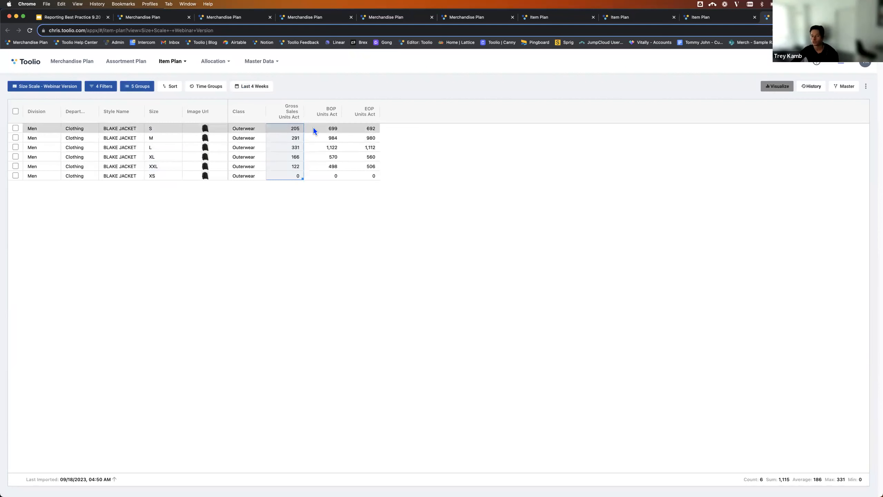
click(370, 129)
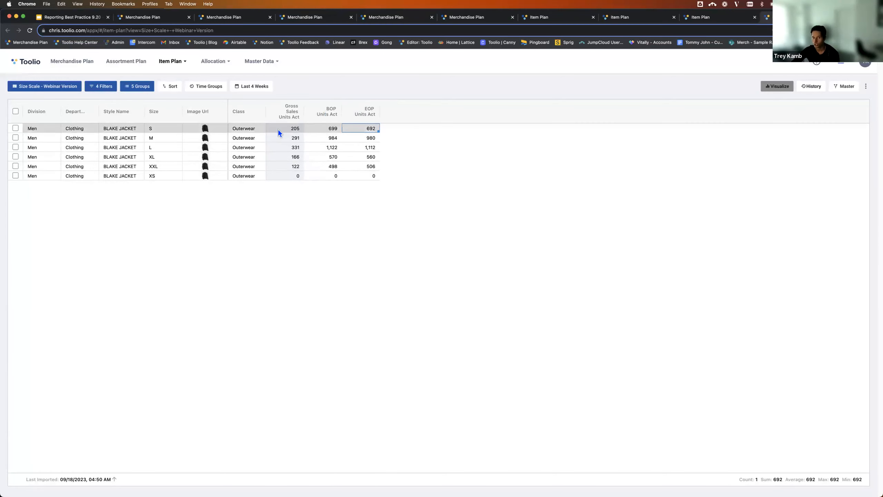
drag(160, 127, 170, 178)
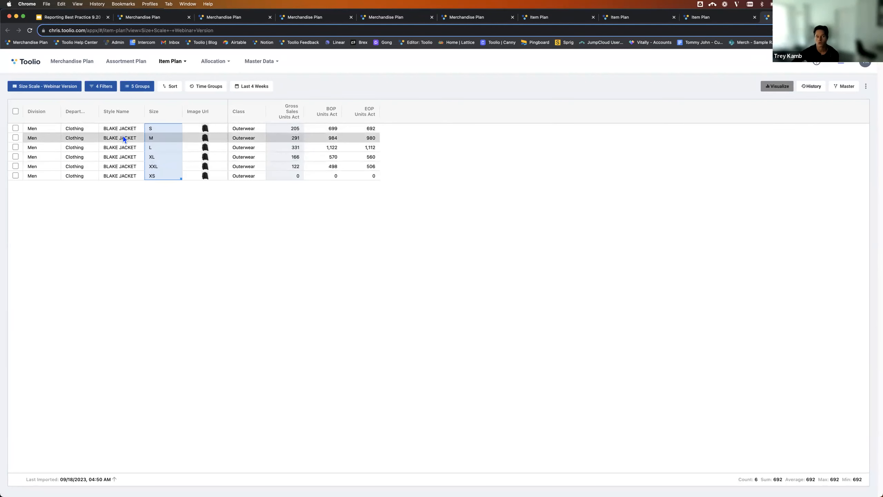
- Remove the Title filter, show totals for the Size row group and fit the Style Name column to its contents
click(101, 86)
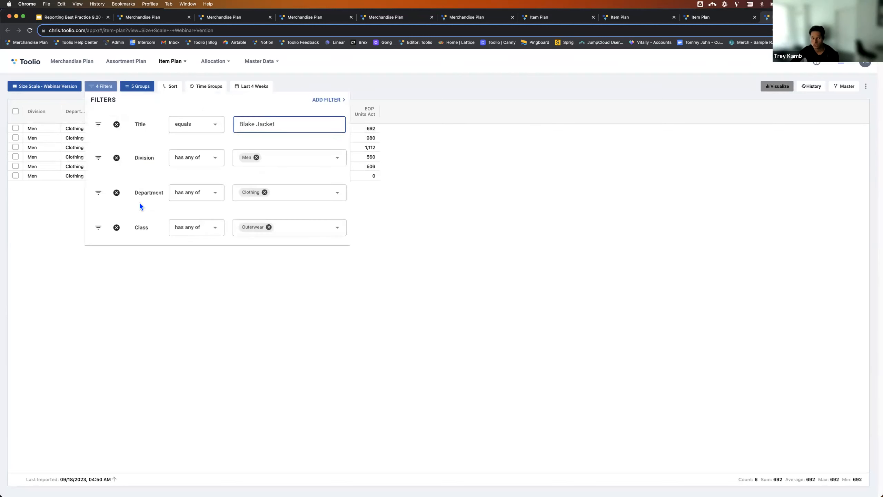
click(116, 124)
click(215, 317)
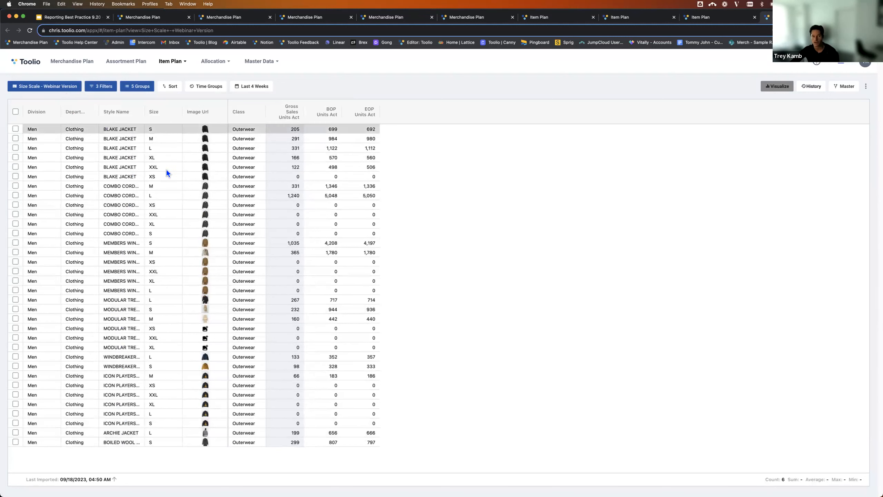
click(136, 86)
click(221, 170)
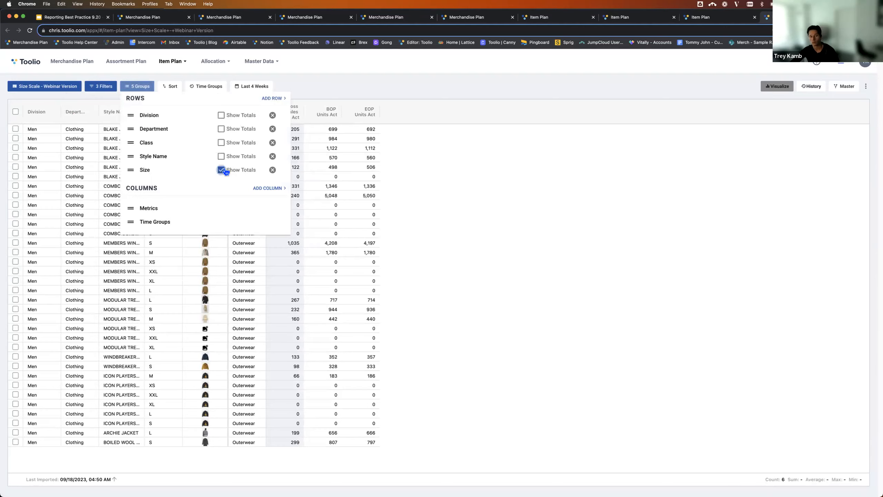
click(512, 177)
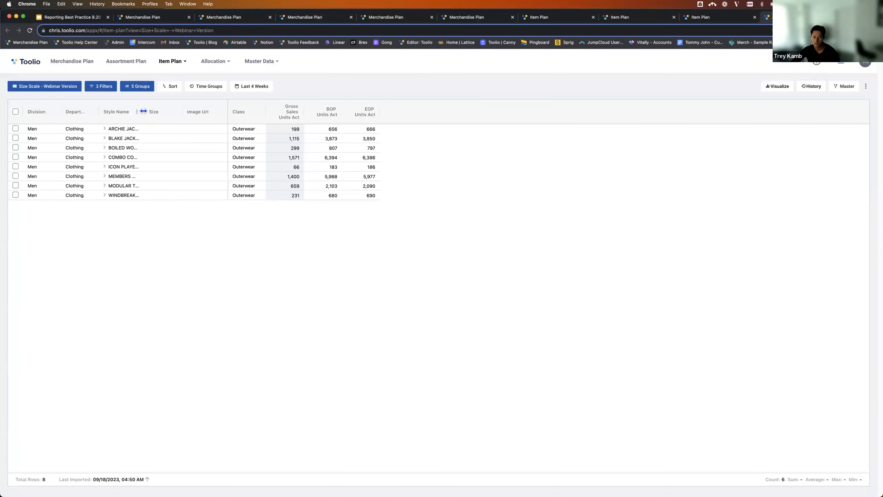
double_click(143, 111)
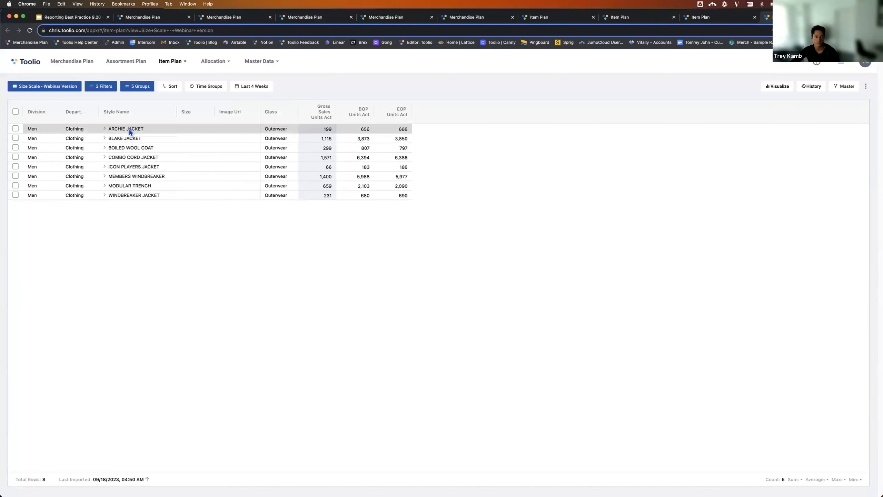
- Examine the size breakdown of ARCHIE JACKET and the gross sales units by size of BLAKE JACKET, collapsing both styles
click(311, 130)
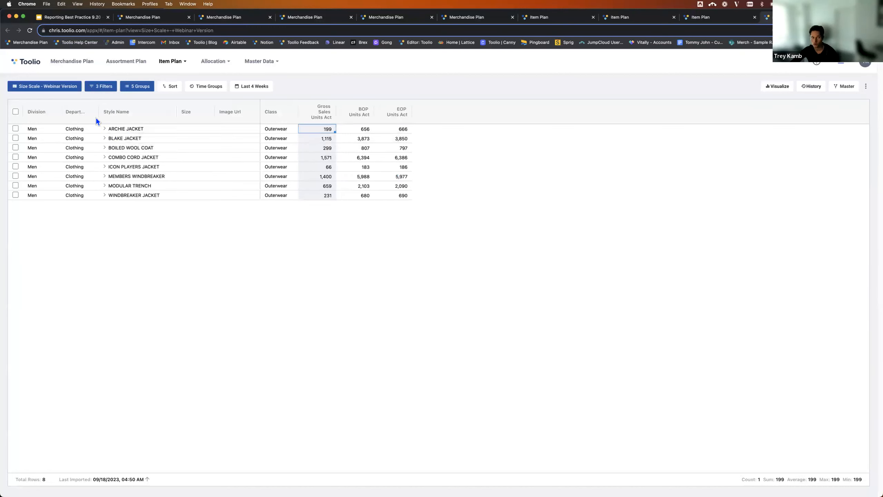
click(104, 129)
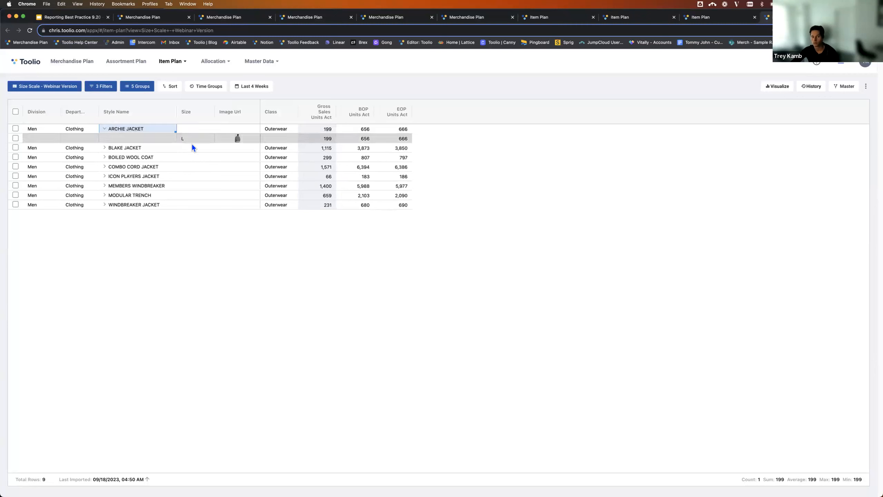
click(105, 128)
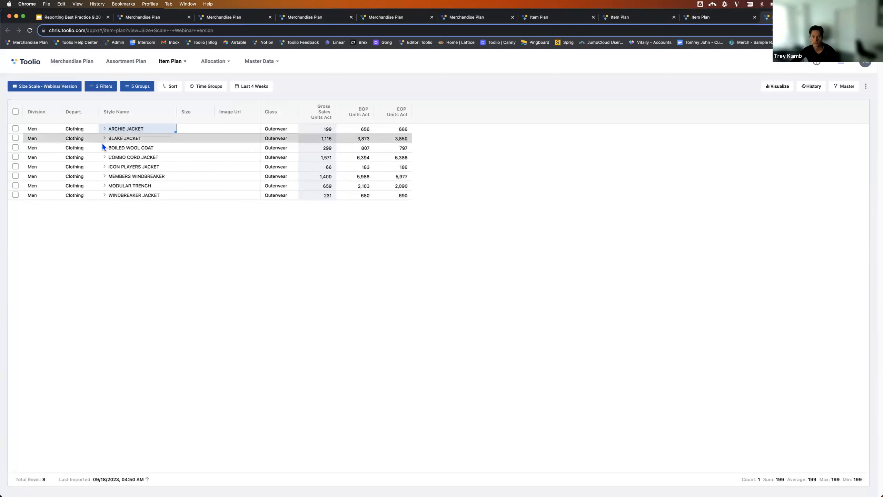
click(104, 138)
drag(317, 148, 323, 188)
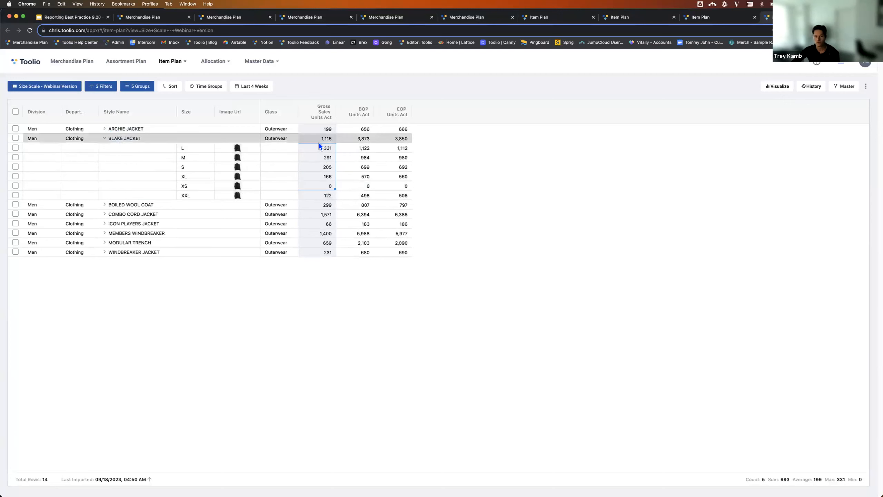
click(318, 194)
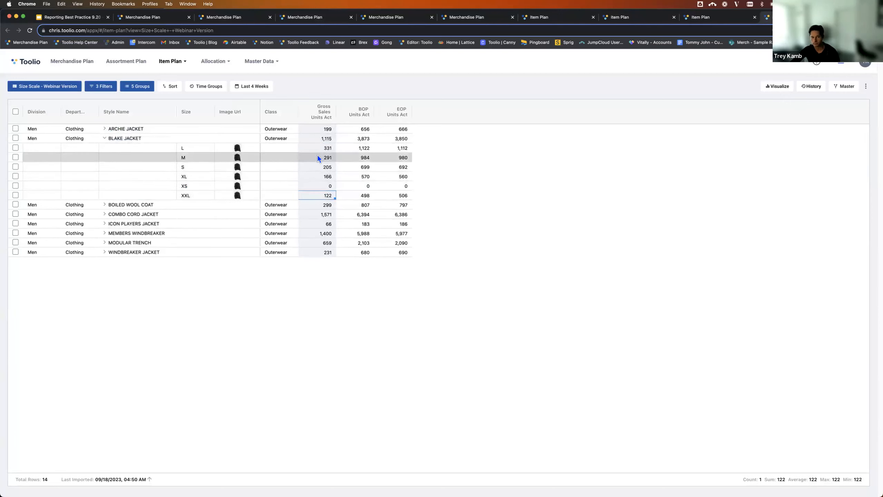
click(107, 138)
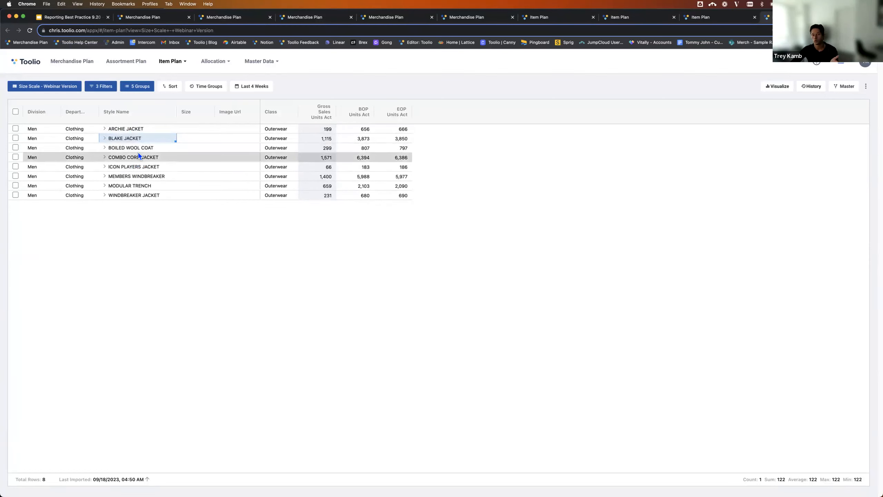
- Remove the Class filter and the Style Name row group to roll the sizes up by class
click(139, 87)
click(100, 87)
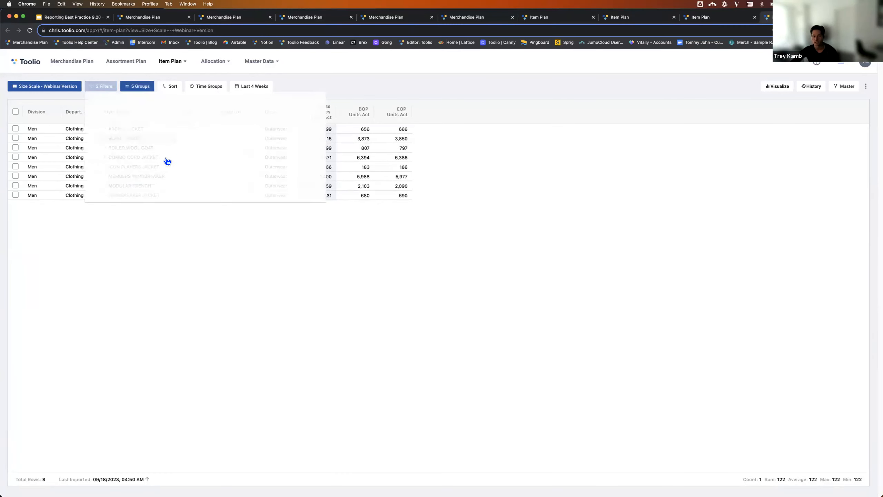
click(116, 196)
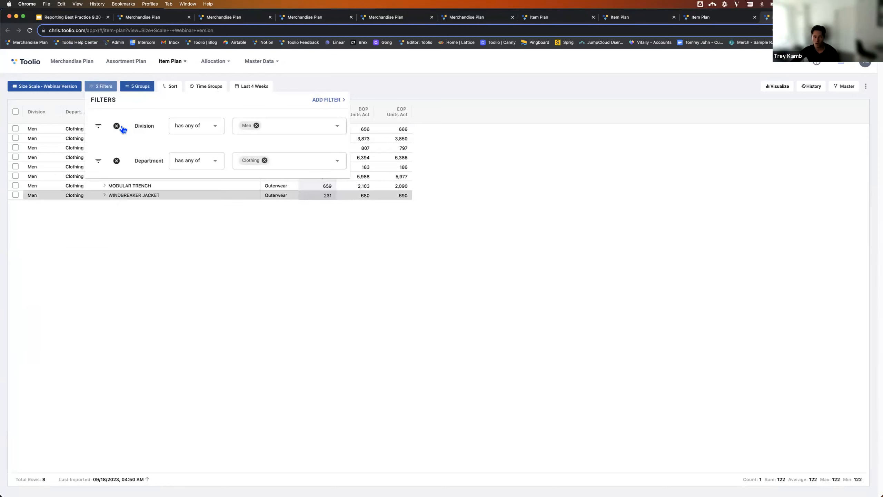
click(227, 298)
click(138, 86)
click(272, 156)
click(315, 288)
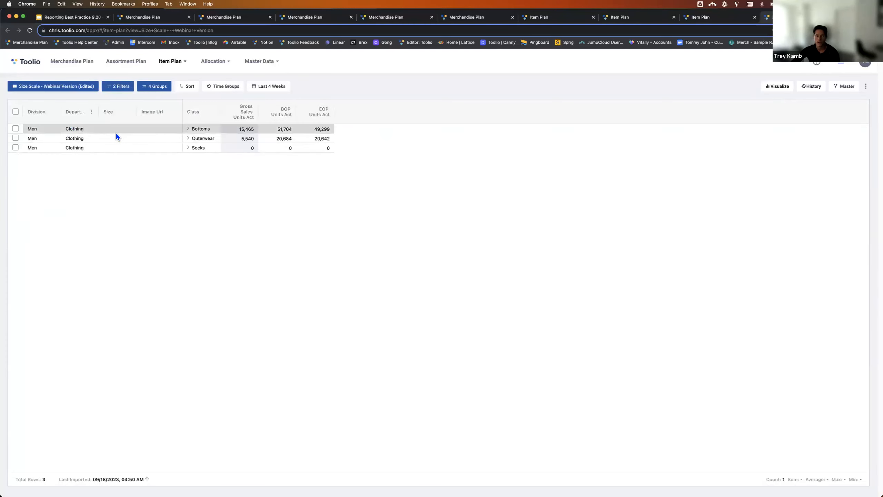
- Expand the Bottoms, Outerwear and Socks classes to examine their sizes, and collapse them again
click(188, 129)
click(188, 149)
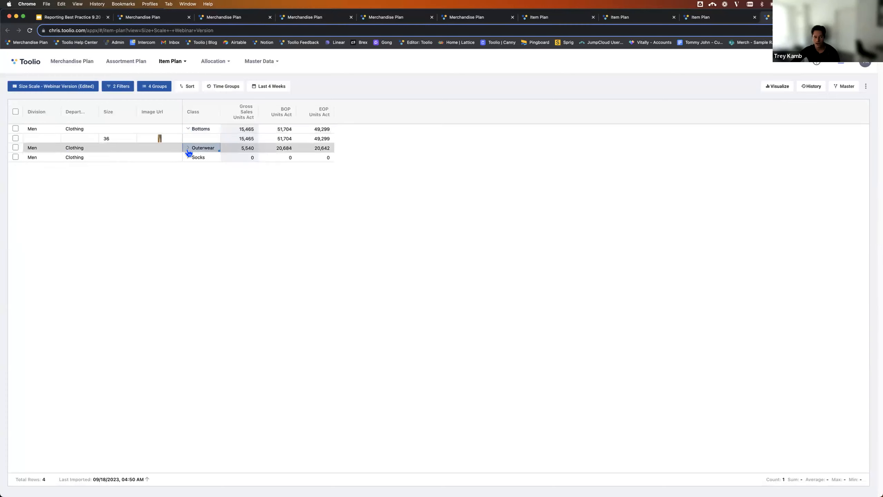
click(184, 212)
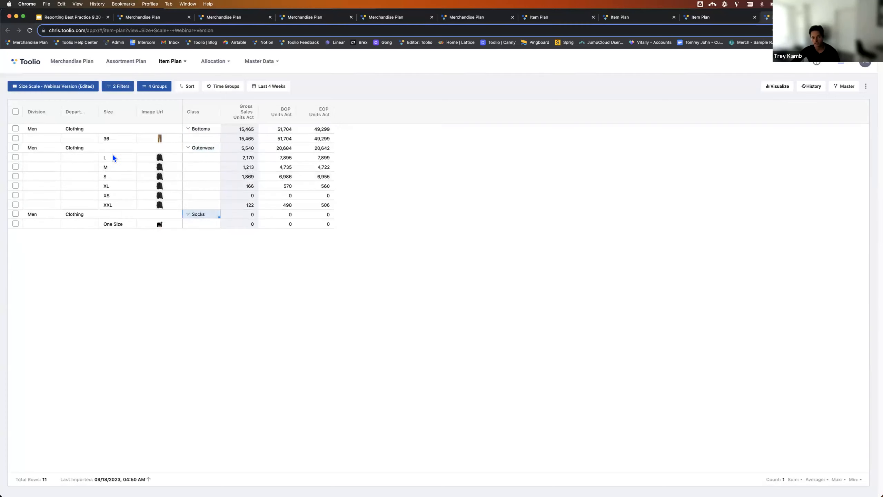
click(188, 214)
click(188, 148)
click(188, 129)
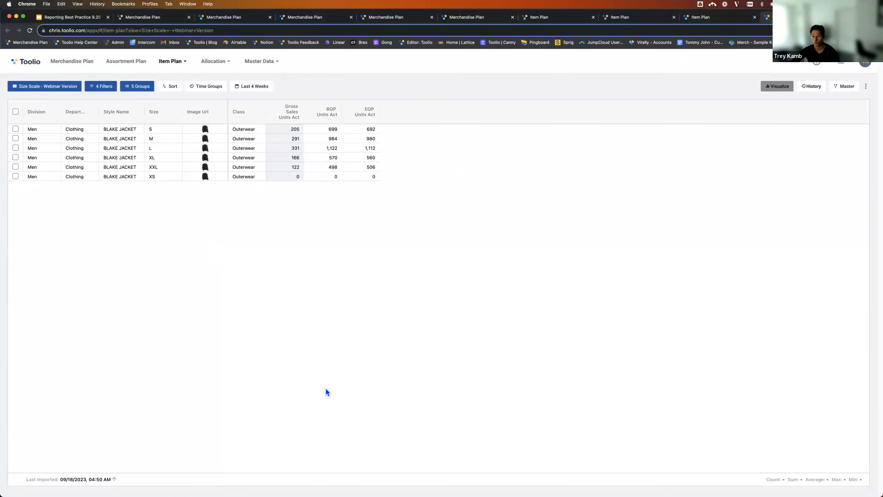
- Remove the Title filter from the restored size scale view, show Size totals and widen the Style Name column to fit
click(100, 86)
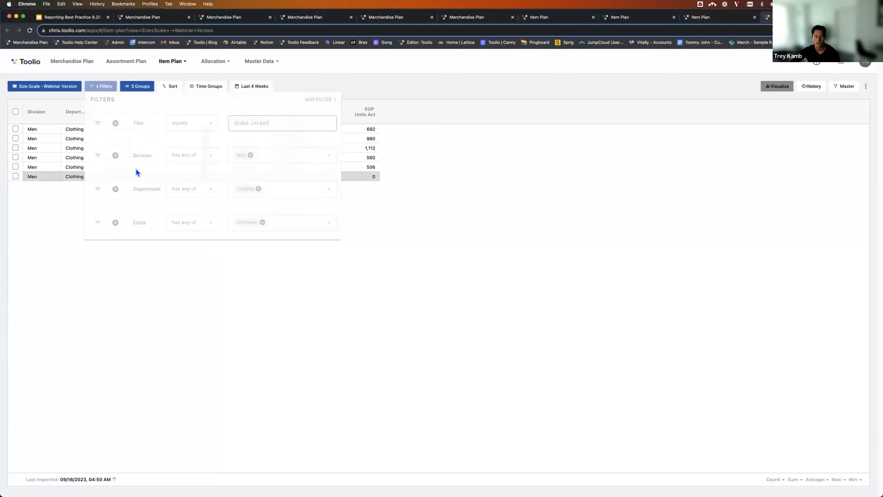
click(116, 123)
click(140, 402)
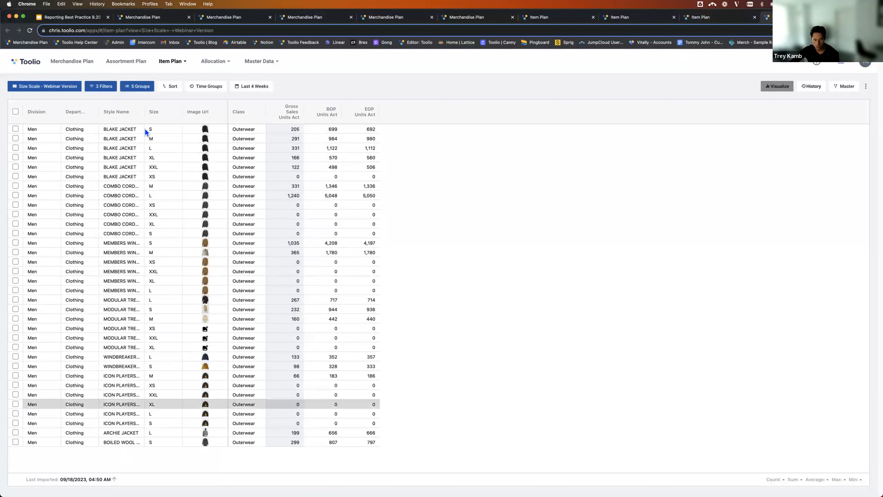
click(145, 86)
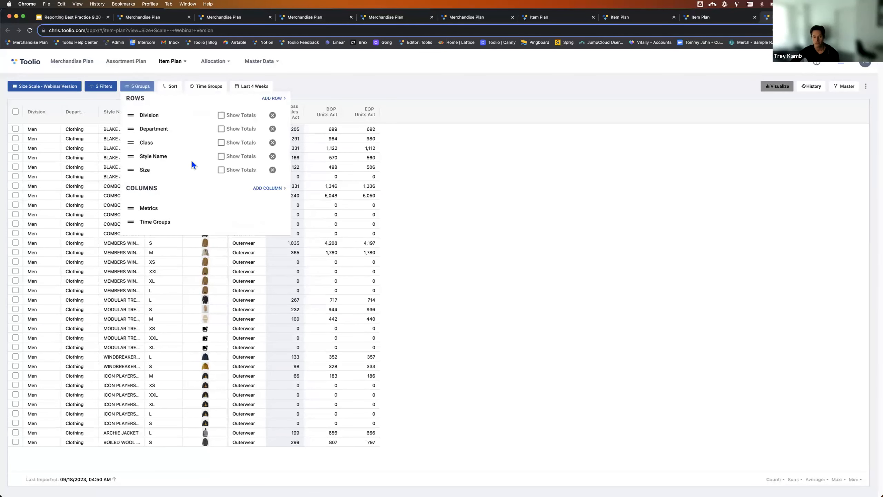
click(220, 170)
click(435, 192)
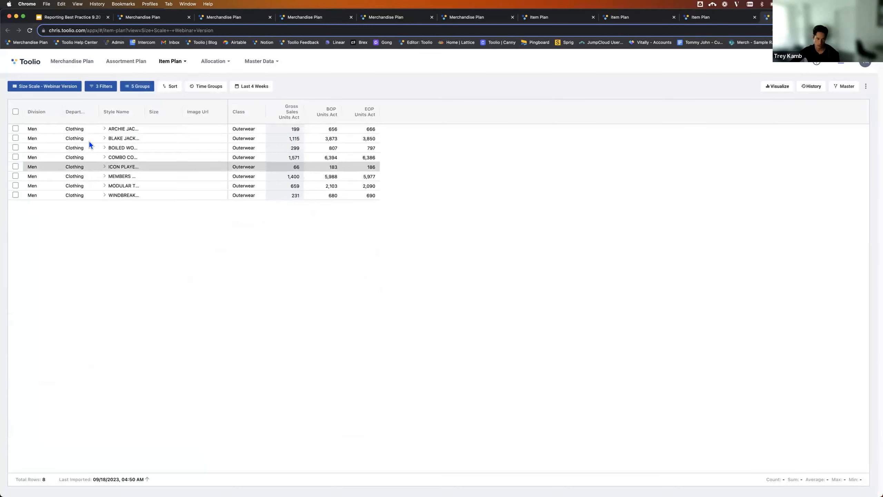
double_click(143, 113)
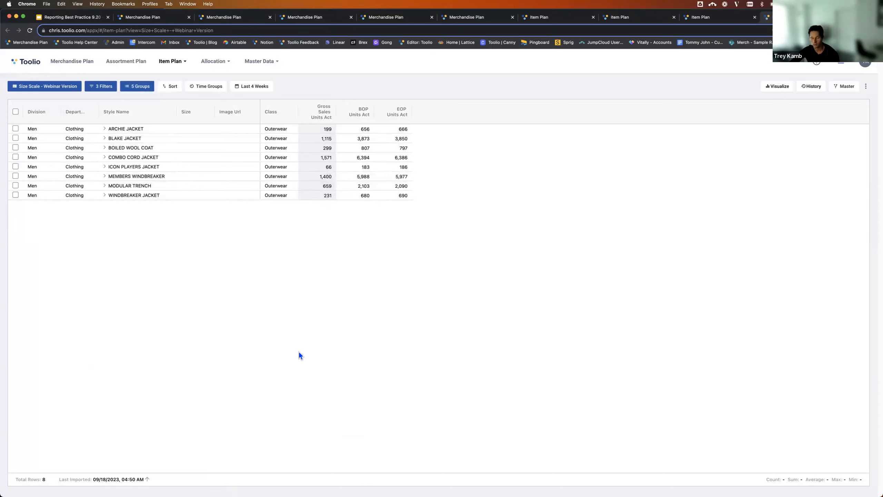
- Filter the size scale view by the BLAKE JACKET style directly from its grid cell
right_click(132, 146)
click(427, 232)
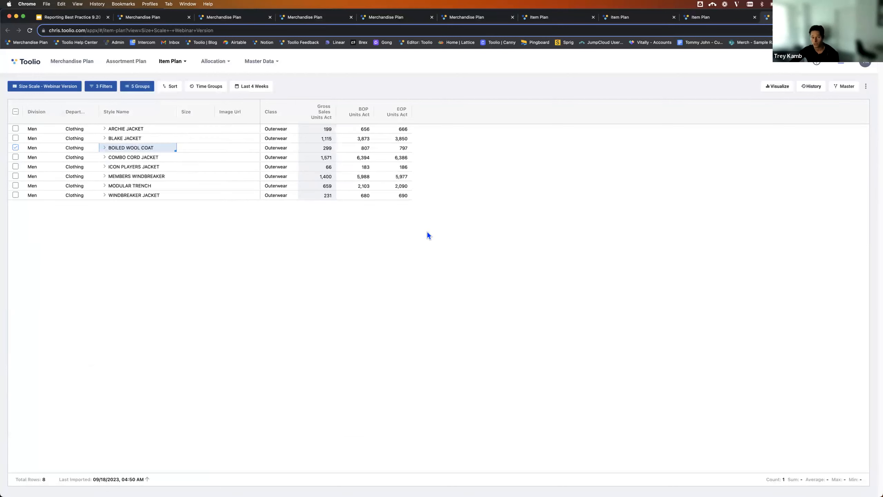
double_click(118, 138)
double_click(116, 136)
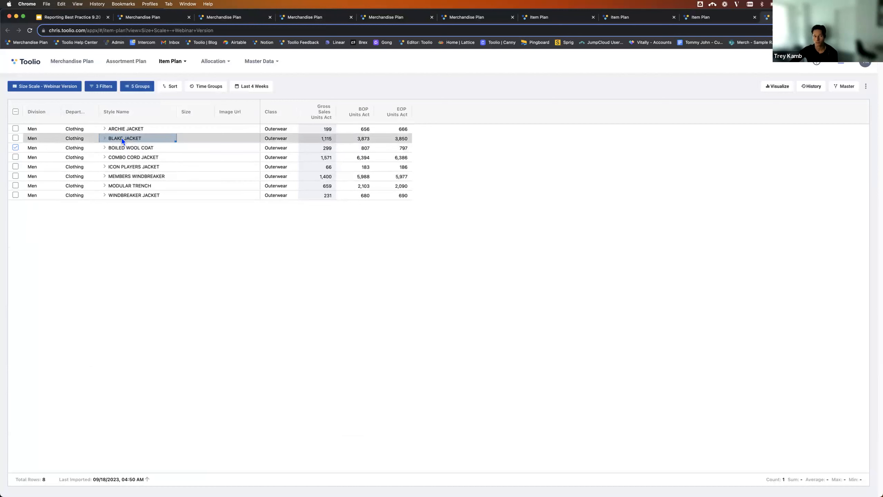
right_click(122, 138)
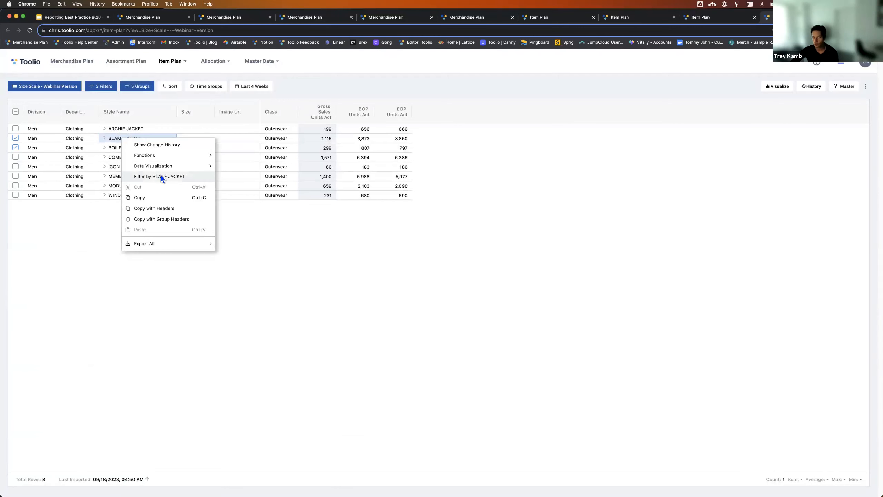
right_click(278, 138)
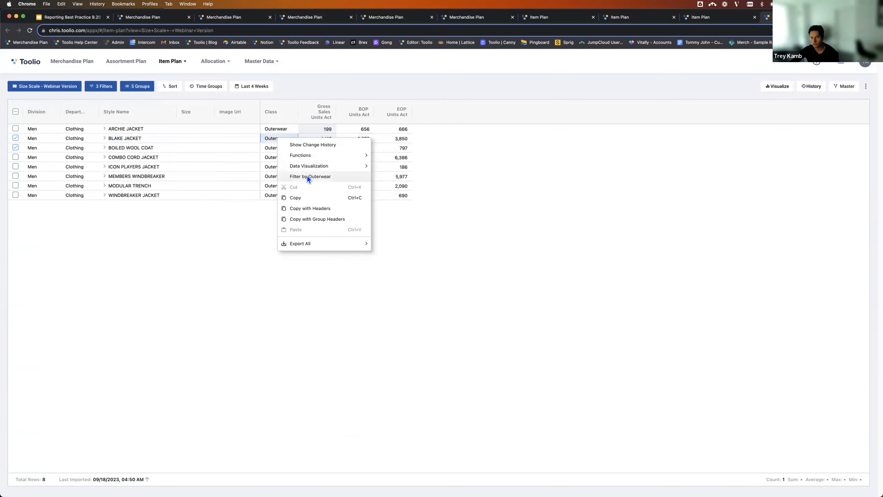
right_click(119, 137)
click(151, 176)
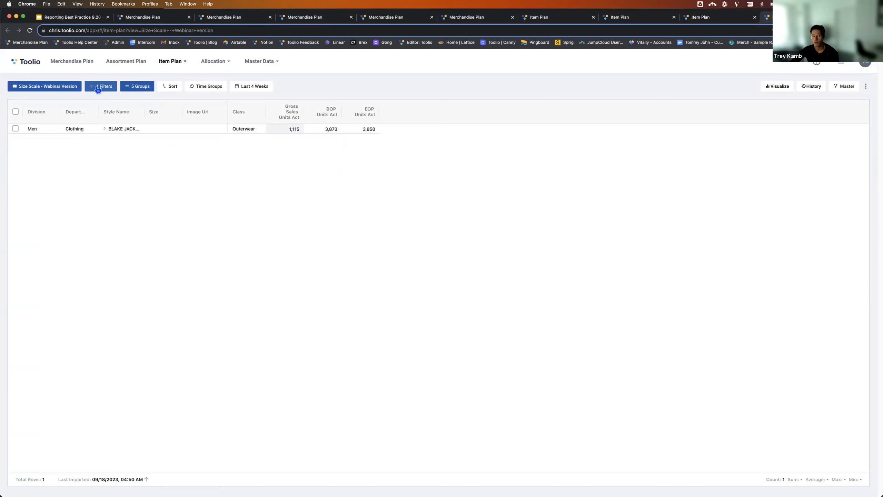
- Expand the BLAKE JACKET sizes and export the whole view as a PDF, bringing the exported file into view
click(104, 129)
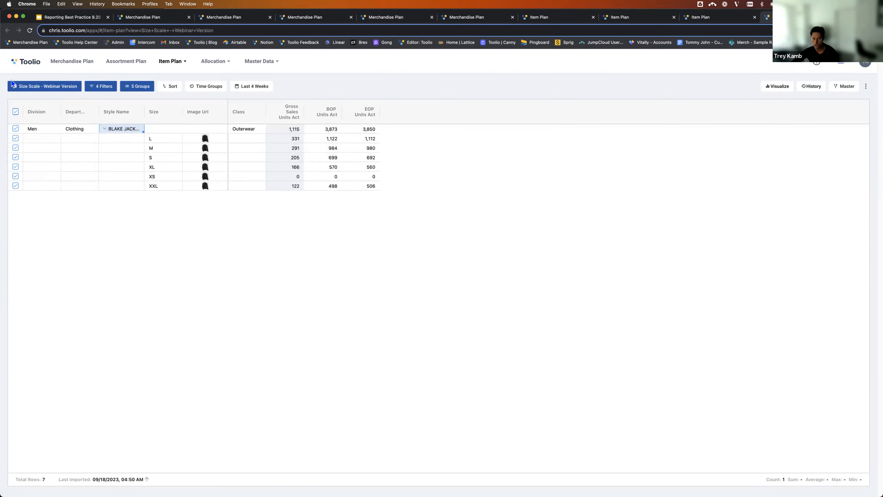
right_click(50, 159)
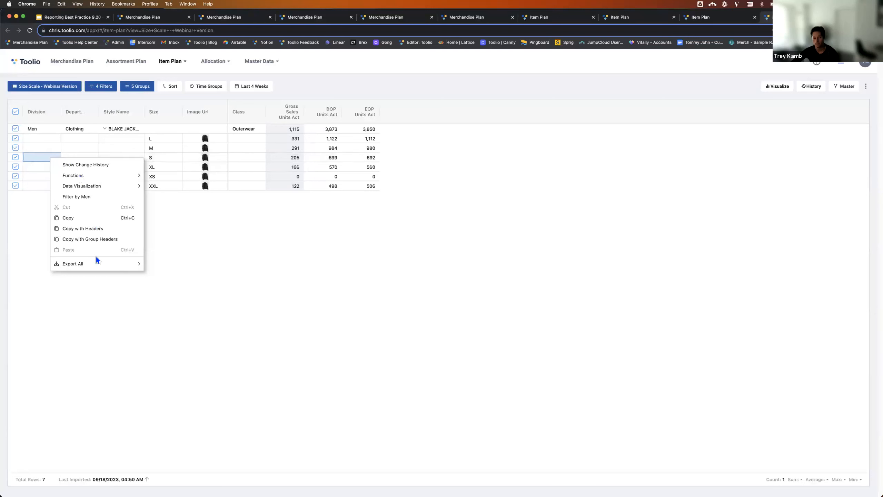
mouse_move(98, 264)
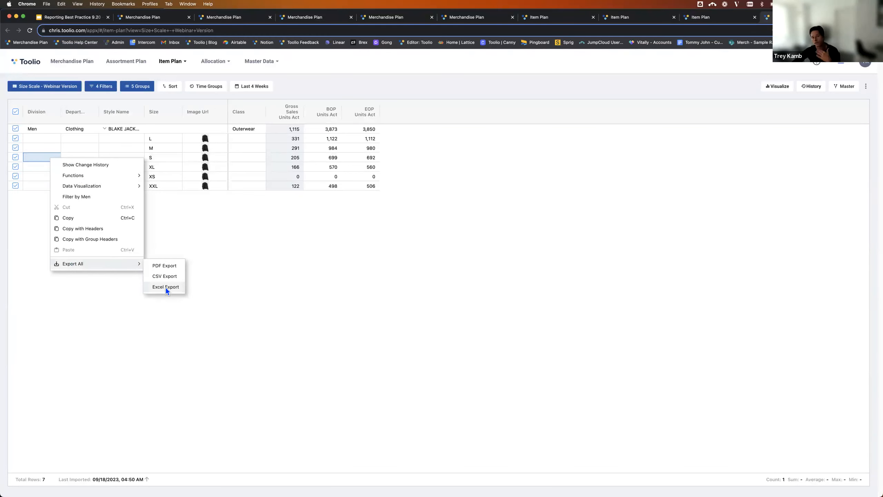
click(163, 265)
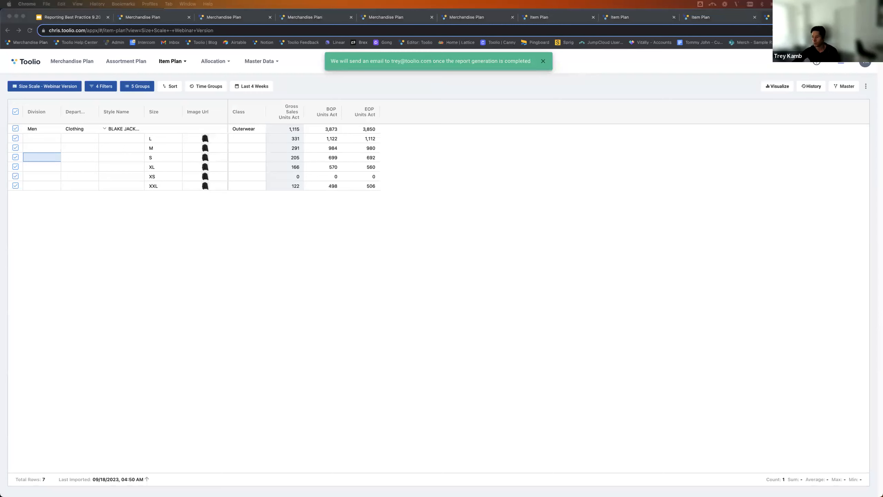
drag(882, 84, 214, 120)
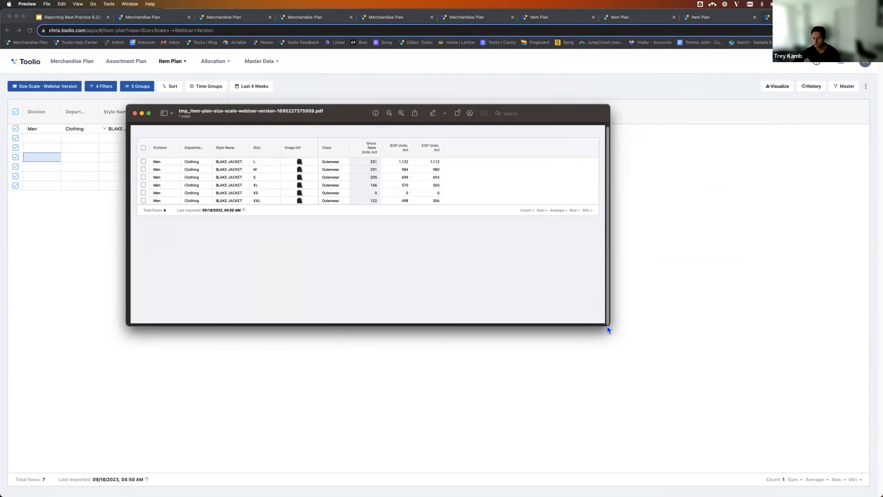
- Reposition and enlarge the exported PDF window to read the BLAKE JACKET size table, and close it
drag(292, 121, 231, 106)
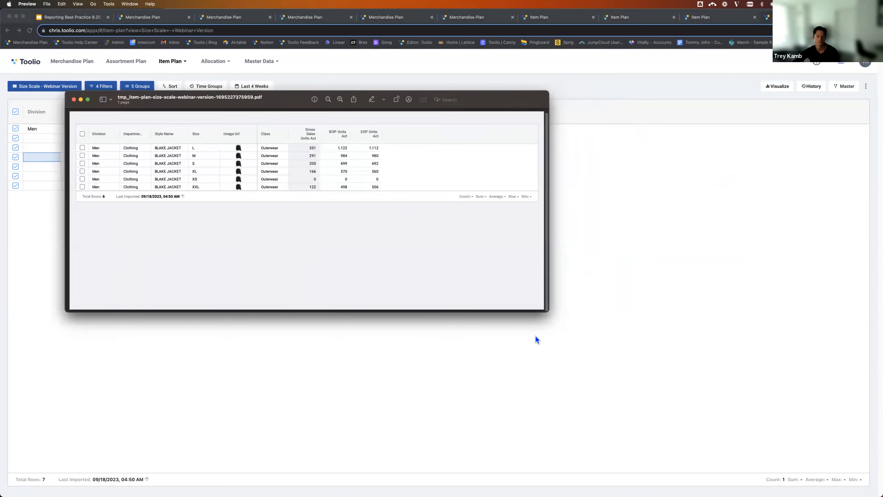
drag(549, 311, 745, 436)
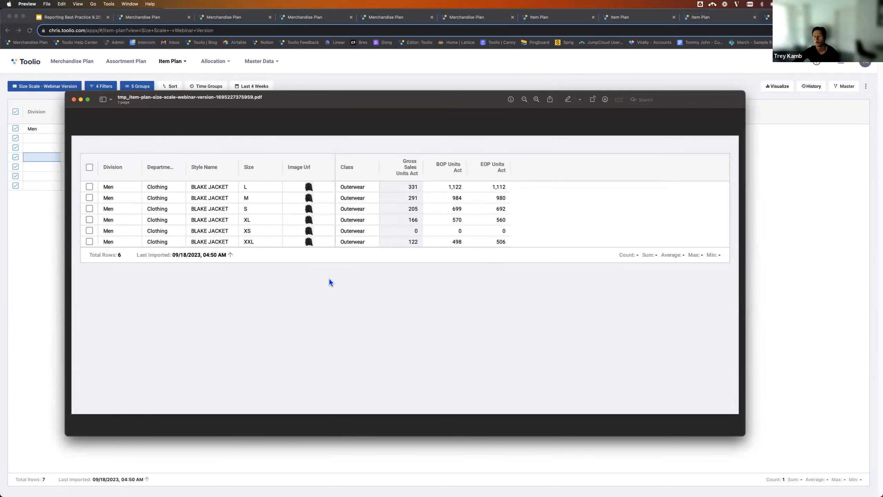
click(73, 100)
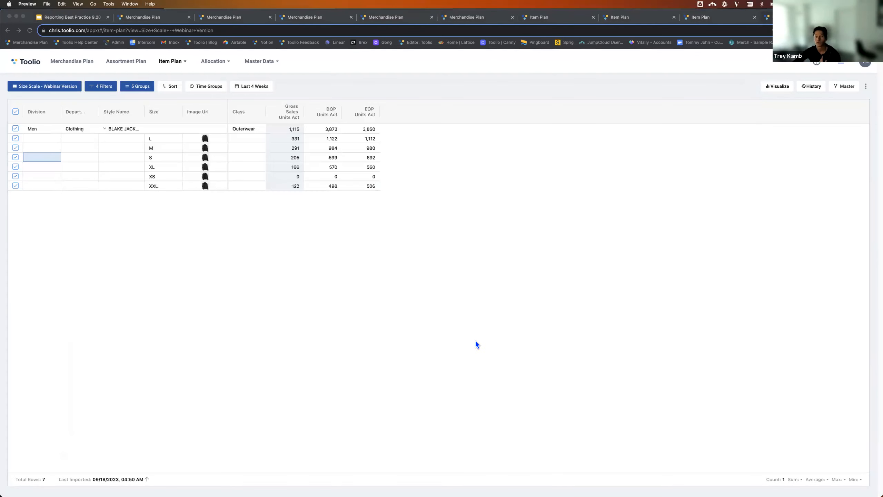
- Open the organization's Scheduled Report Deliveries list in the settings
click(865, 64)
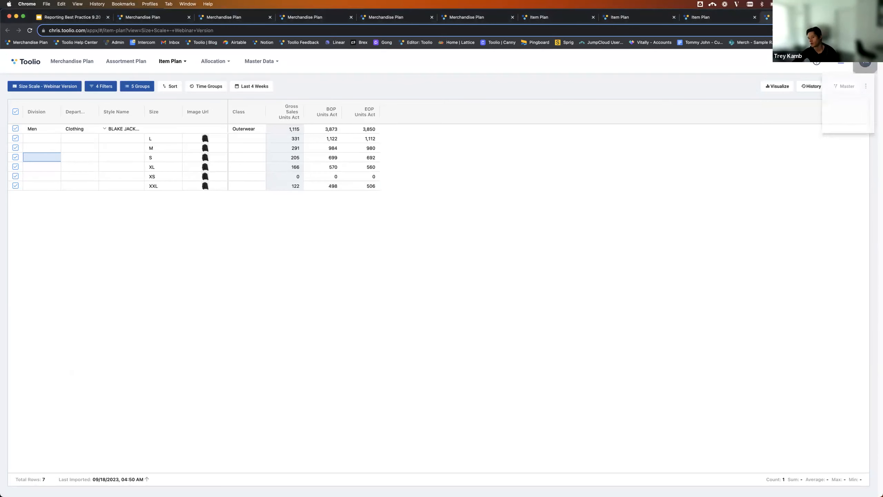
click(818, 83)
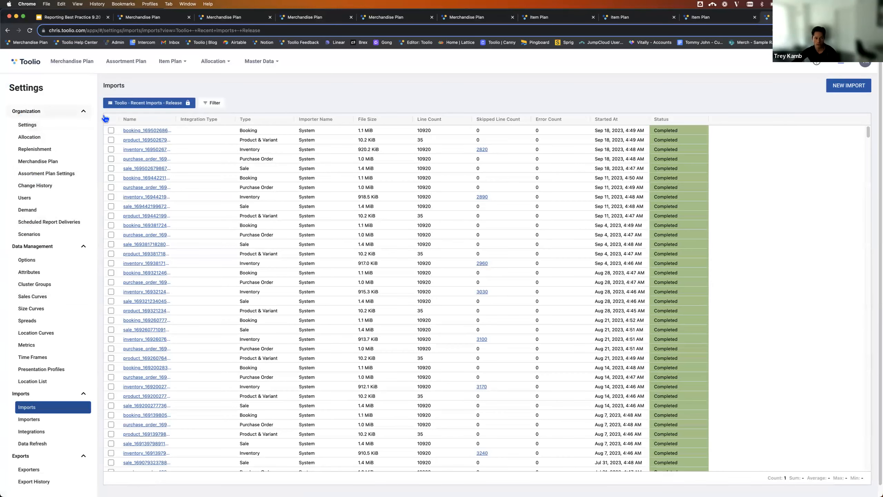
click(51, 223)
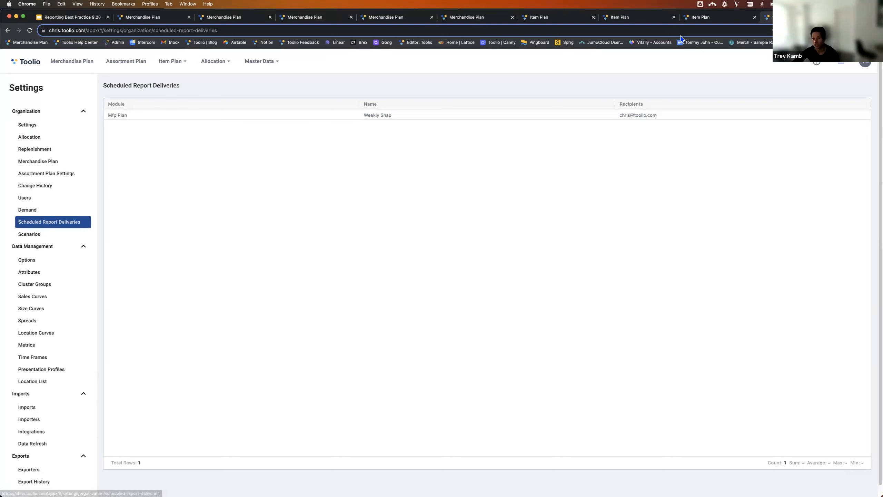
- Return to the OTB By Month By Style item plan view and open its scheduled report delivery form
click(705, 22)
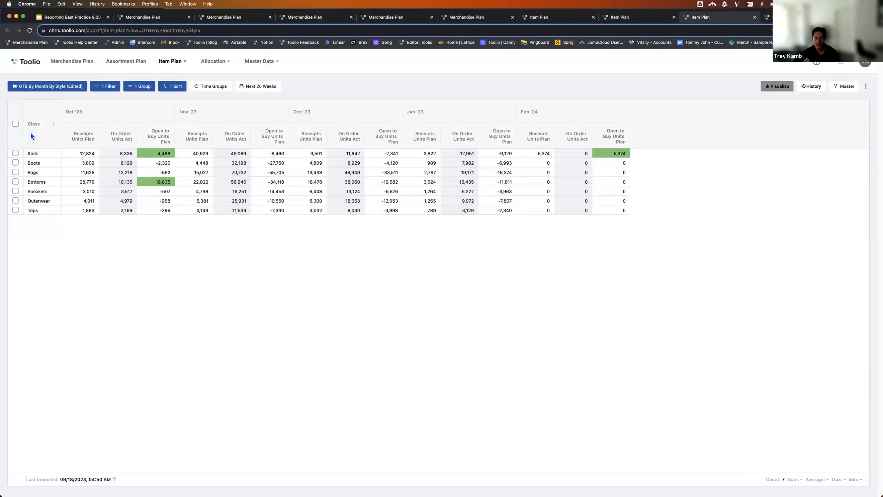
click(47, 85)
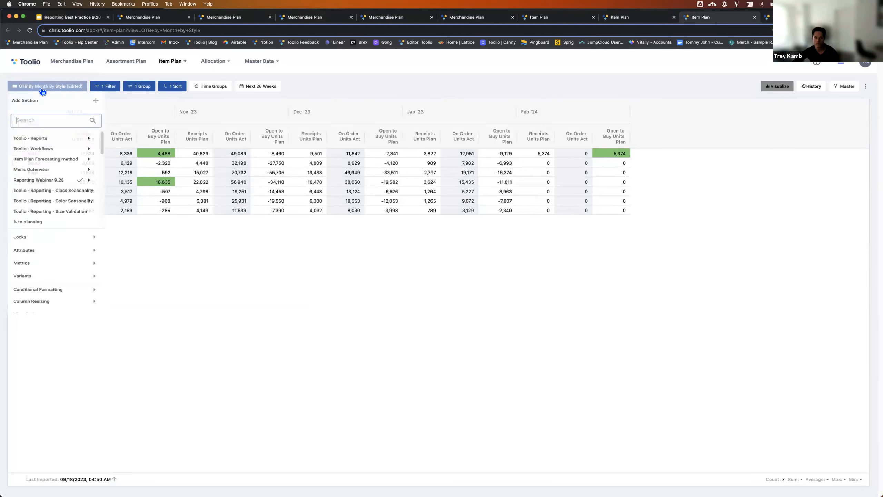
click(717, 239)
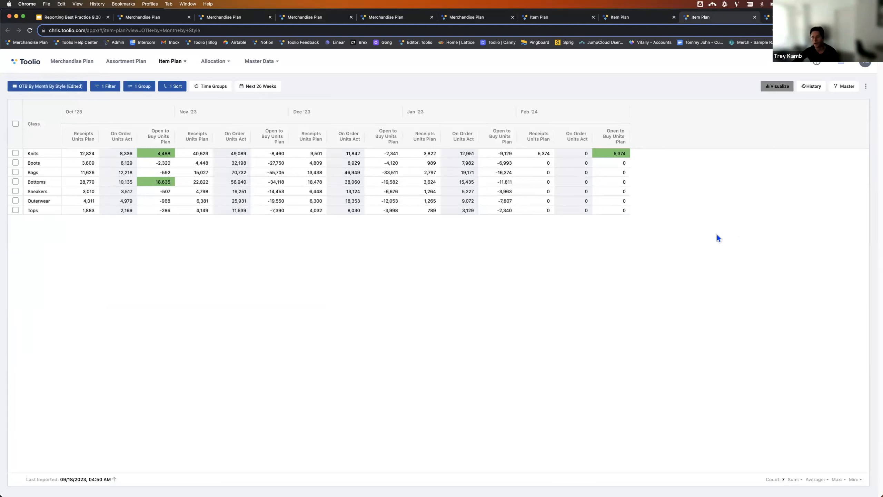
click(865, 86)
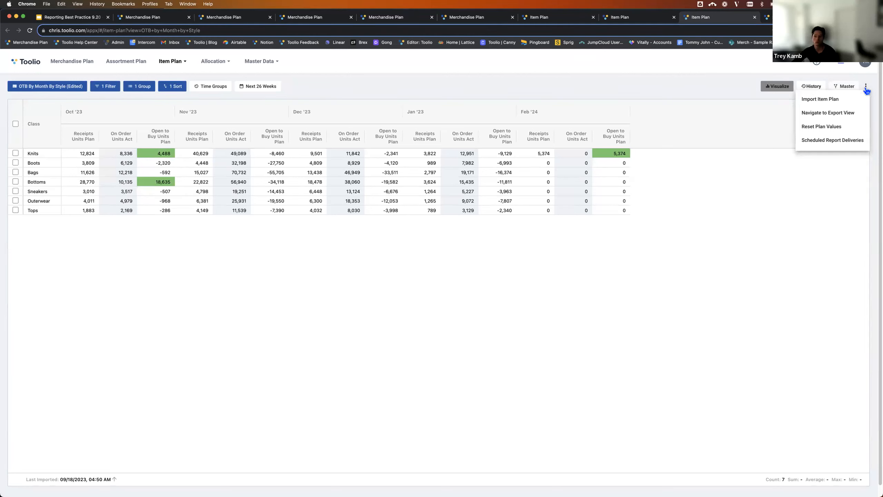
click(822, 141)
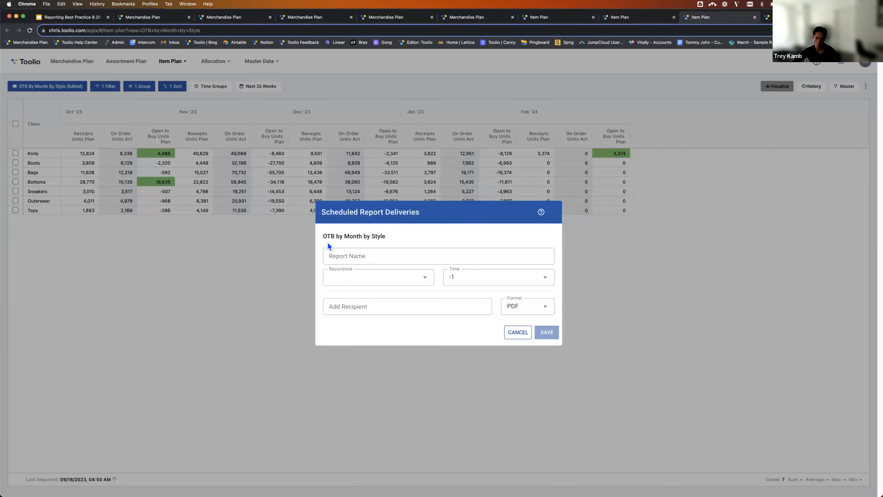
- Examine the delivery form's report name, recurrence, time, recipient and format options, then cancel it and return to the scheduled deliveries list
click(346, 254)
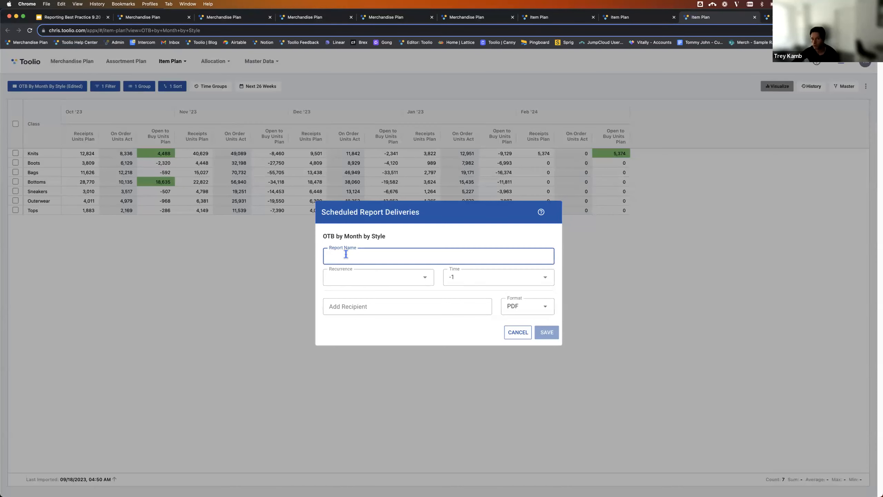
click(352, 282)
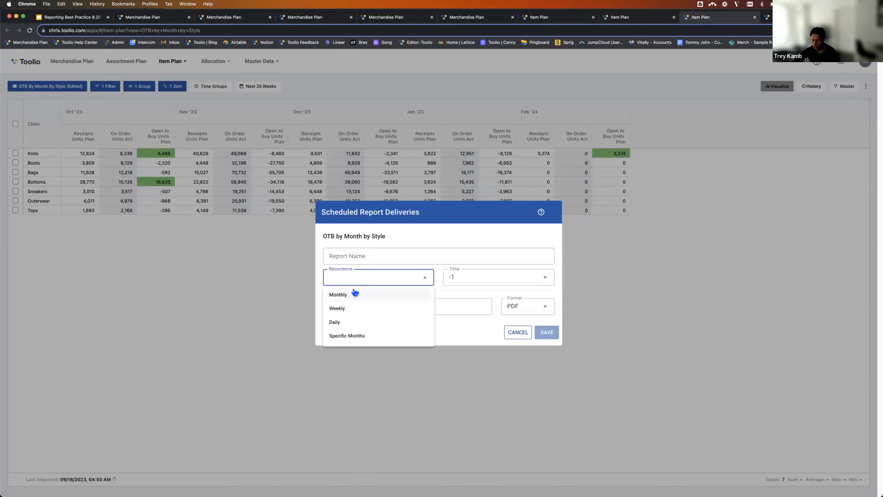
click(512, 278)
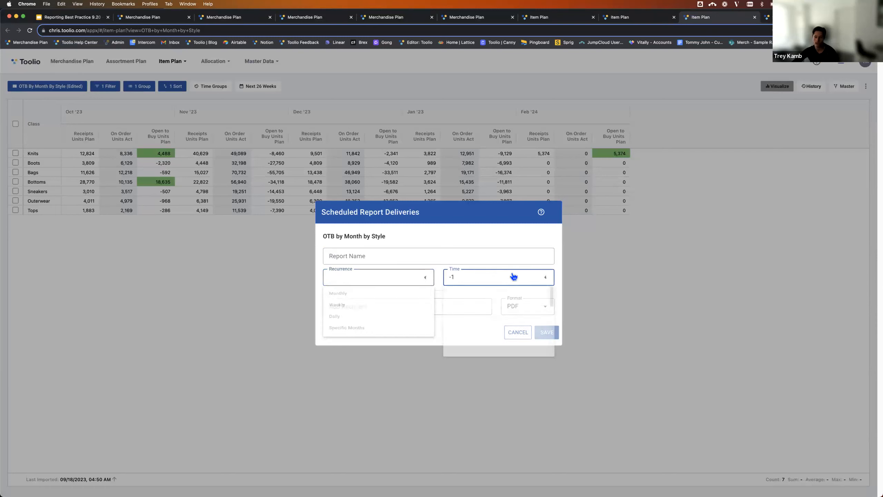
click(513, 278)
click(377, 335)
click(387, 309)
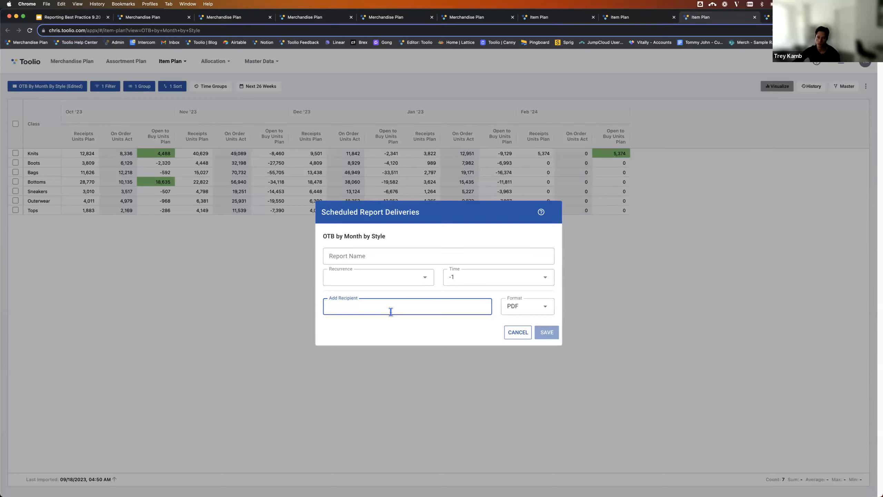
click(531, 311)
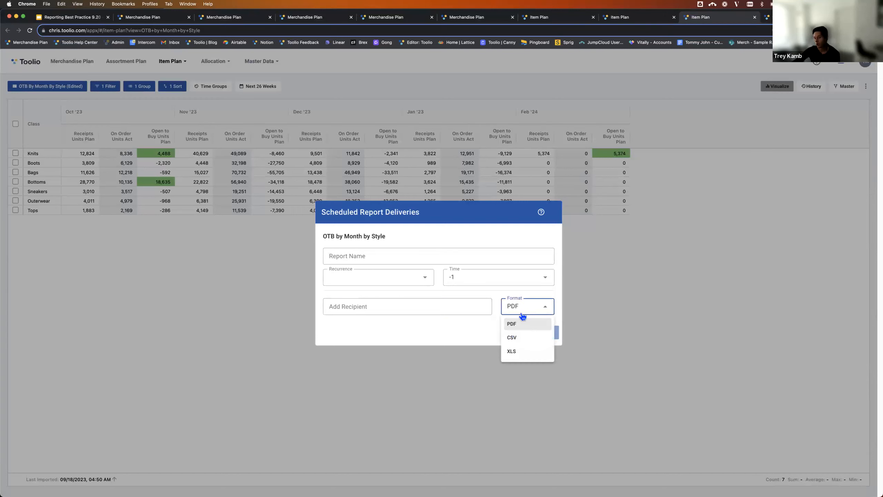
click(466, 313)
click(518, 332)
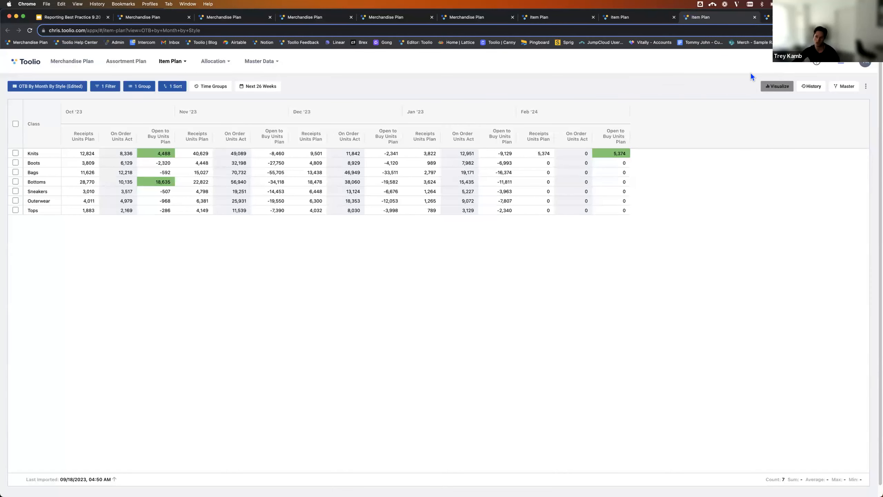
click(784, 17)
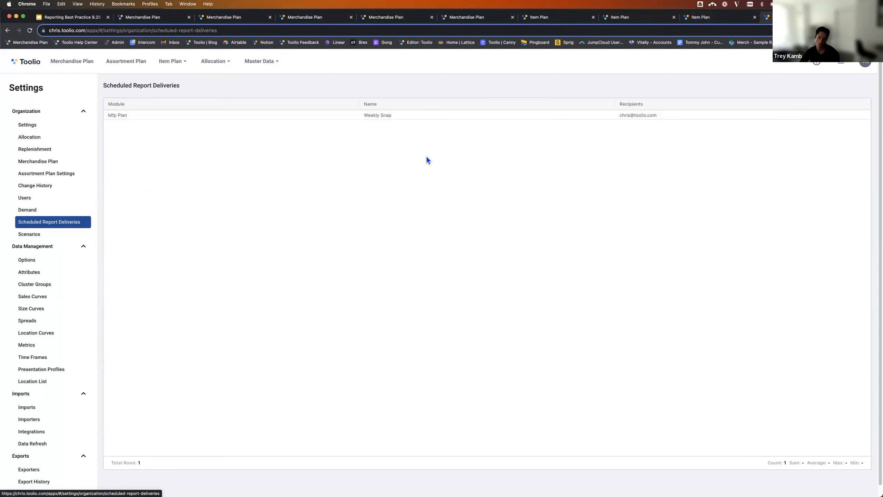
- Remove the Receipts Units and Open to Buy Units metrics from the OTB By Month By Style view and select all remaining monthly values
click(697, 18)
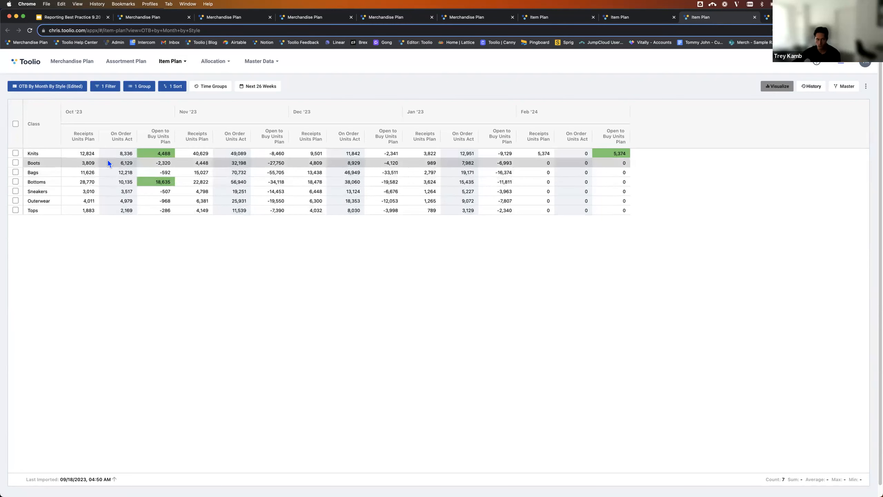
click(71, 87)
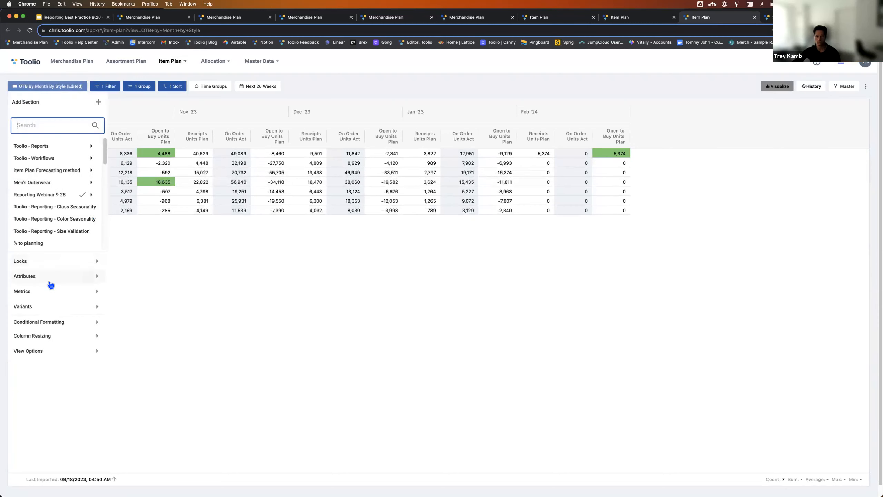
click(258, 279)
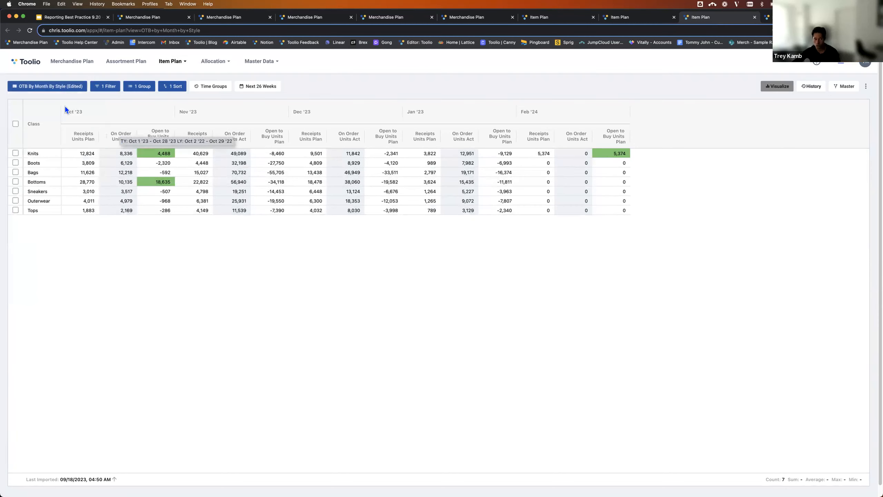
click(59, 86)
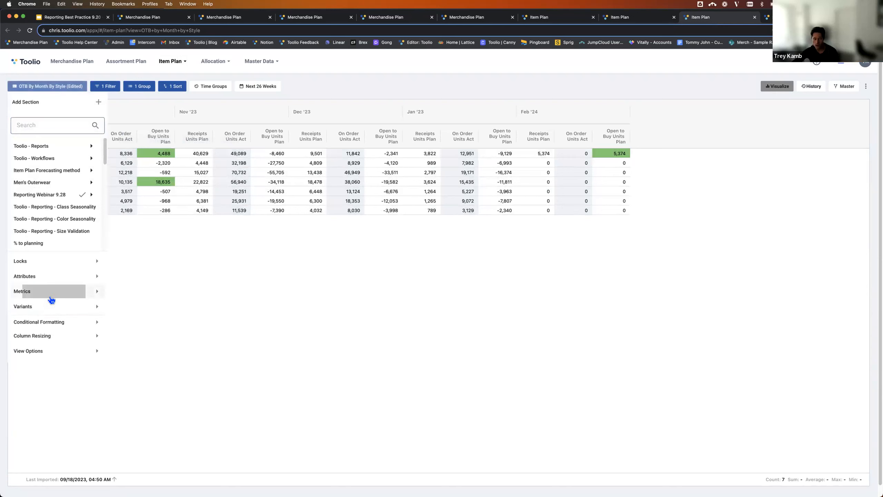
click(50, 296)
click(127, 191)
click(127, 206)
click(410, 299)
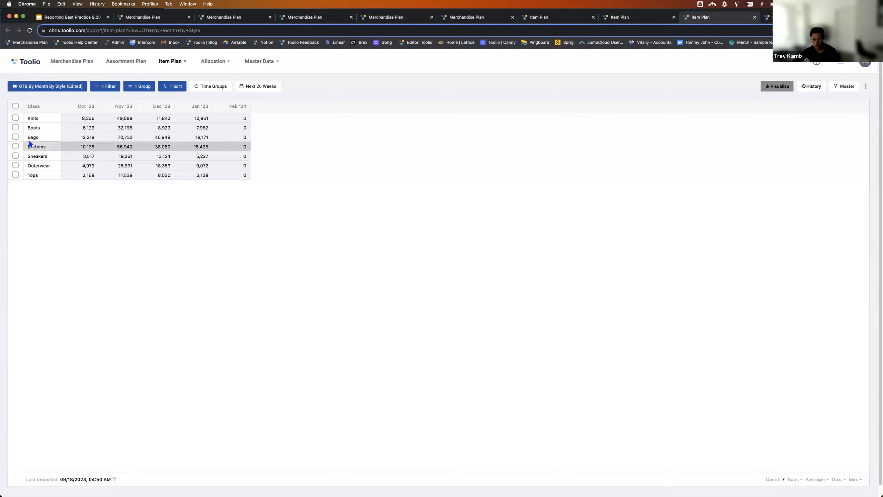
drag(78, 119, 218, 175)
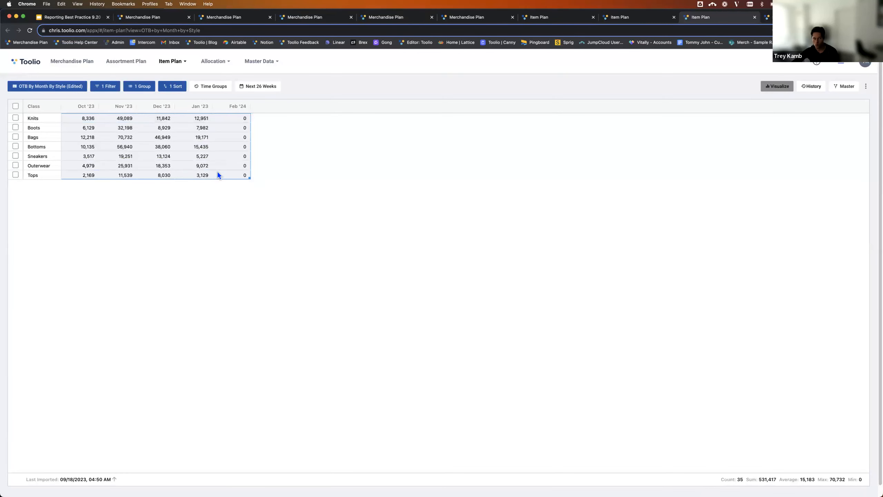
- Add the Style No attribute as a column in the OTB By Month By Style view
click(47, 85)
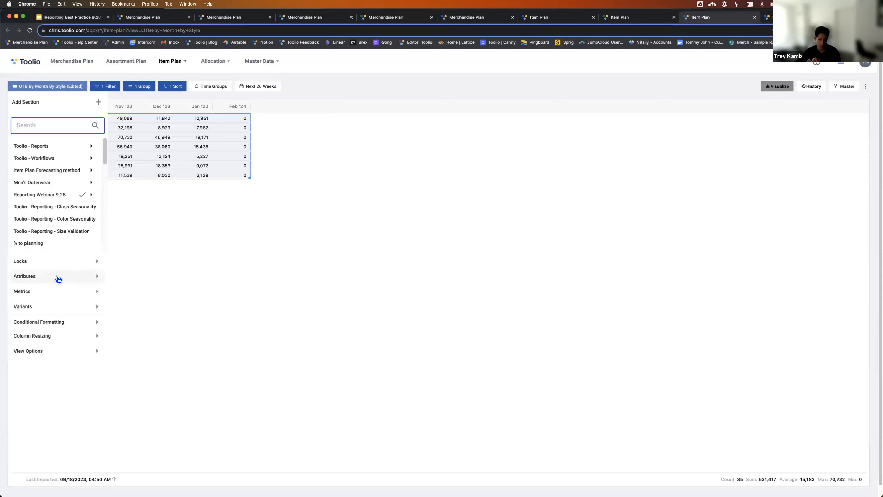
click(34, 292)
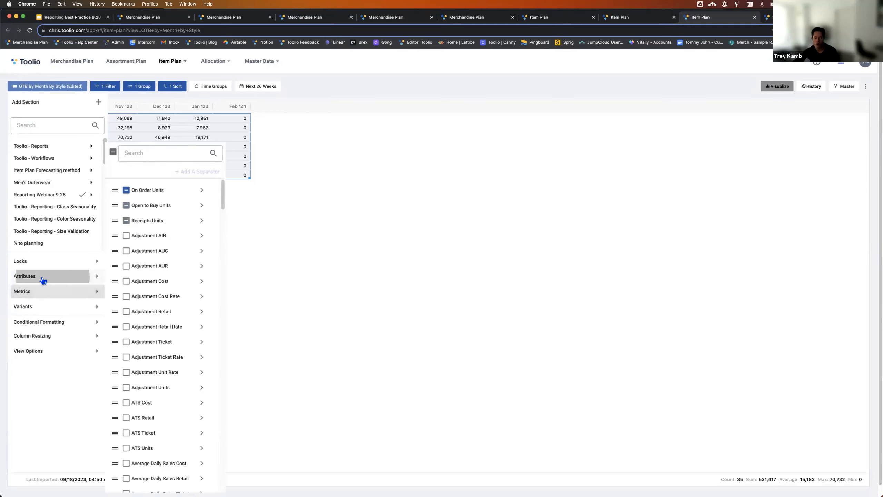
click(38, 277)
click(167, 169)
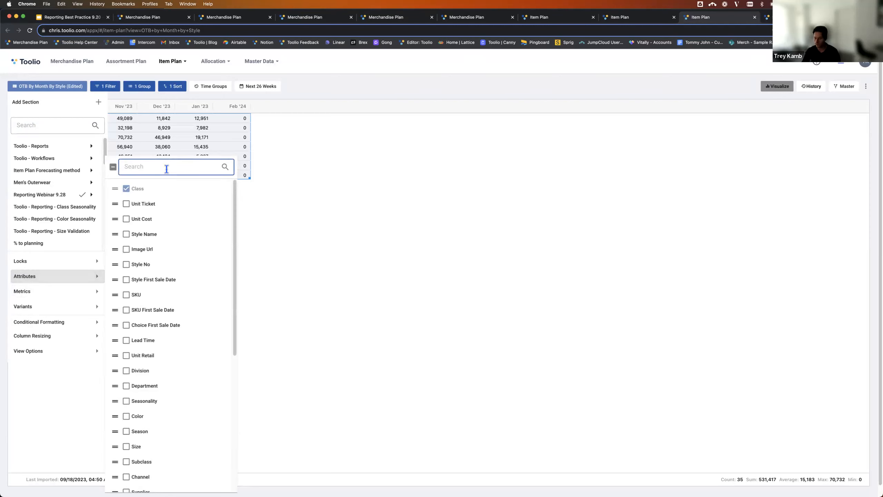
text(st)
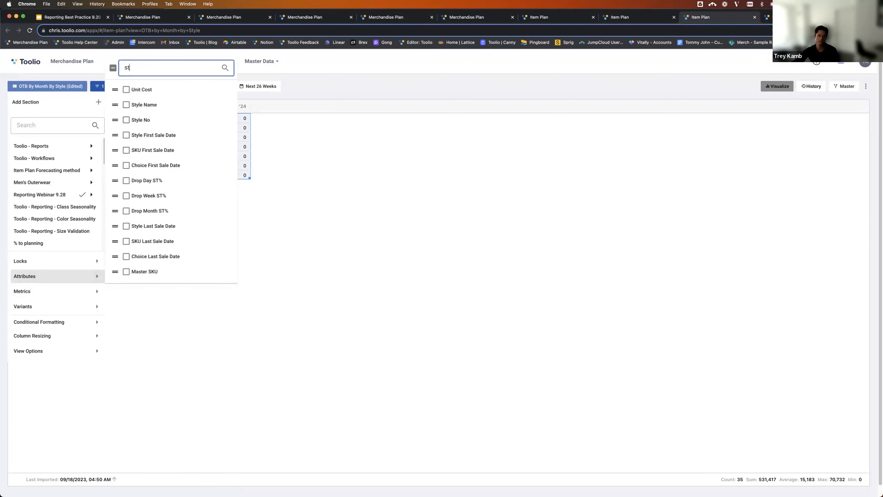
click(126, 119)
click(475, 235)
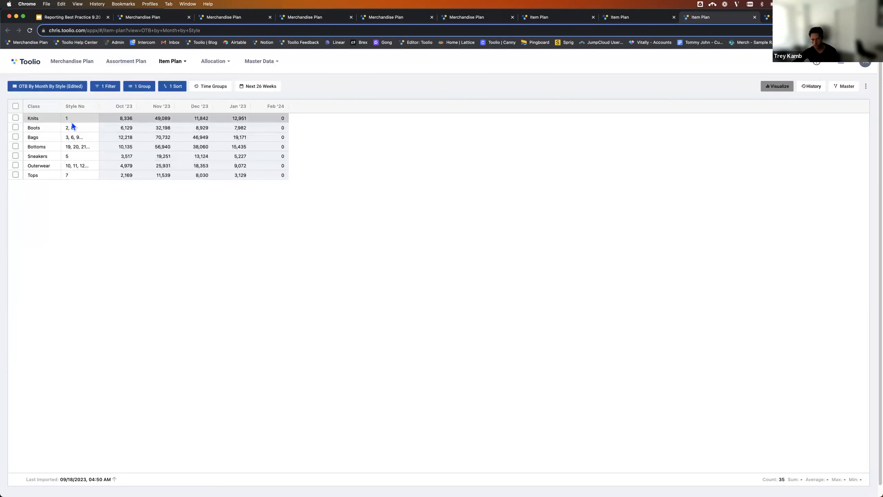
- Inspect the Knits row's class, style number and Oct '23 on-order cells
click(34, 118)
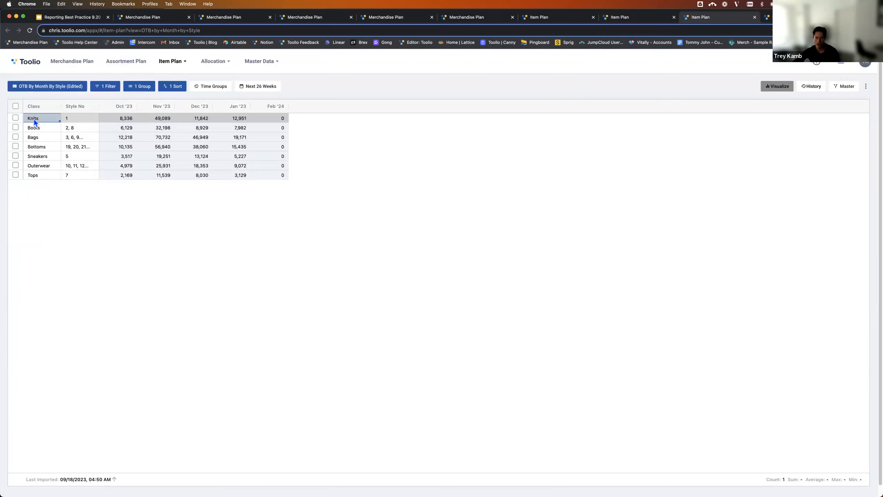
click(73, 120)
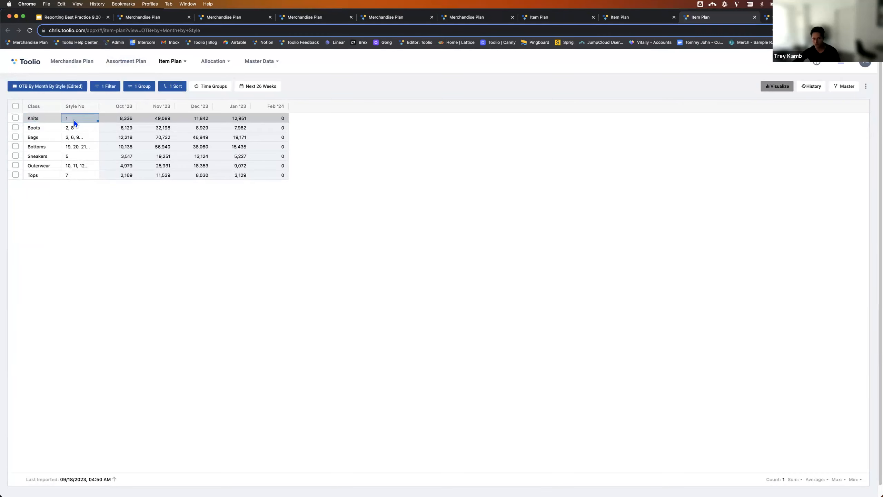
click(128, 118)
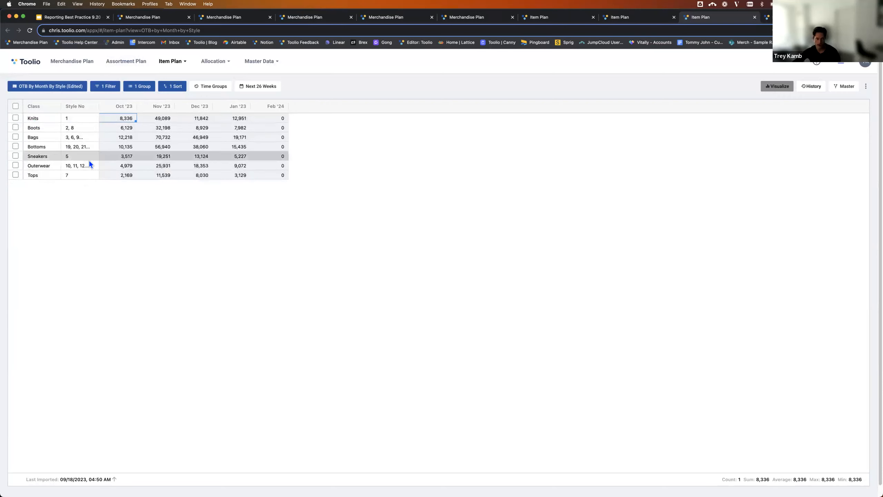
- Filter the OTB By Month By Style view to the Tops class and add Style No as a second row group
right_click(38, 174)
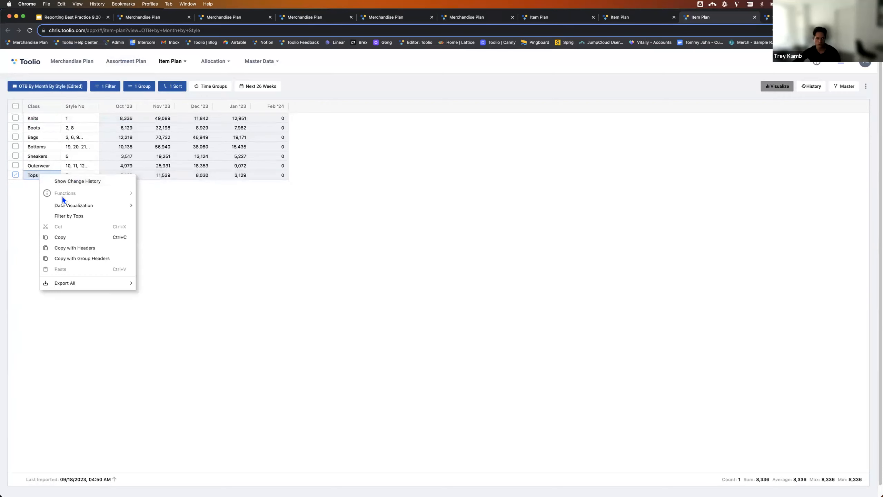
click(70, 216)
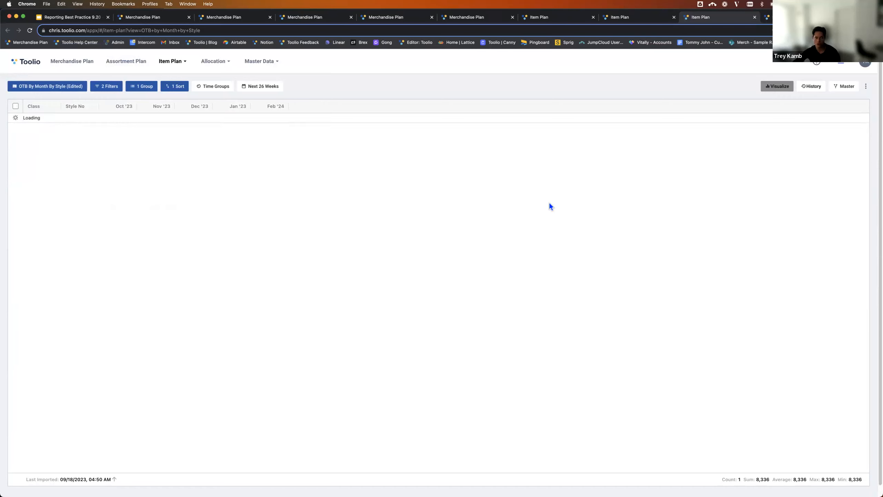
click(153, 88)
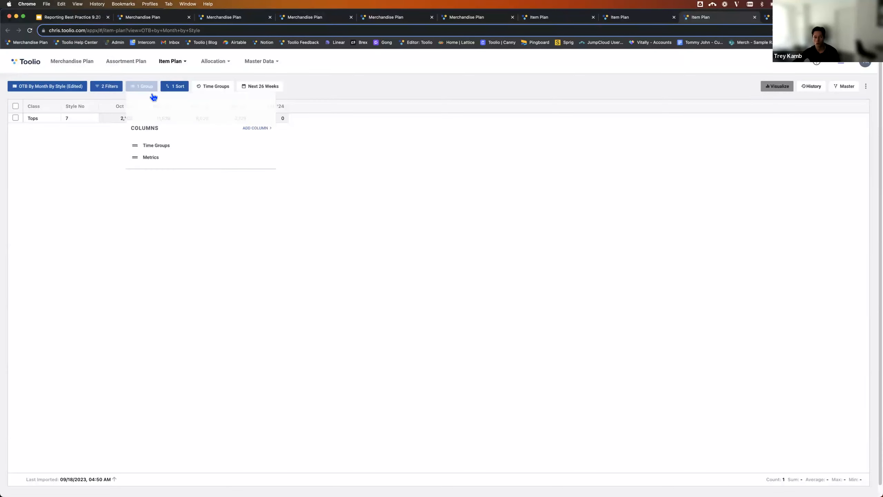
click(272, 99)
text(st)
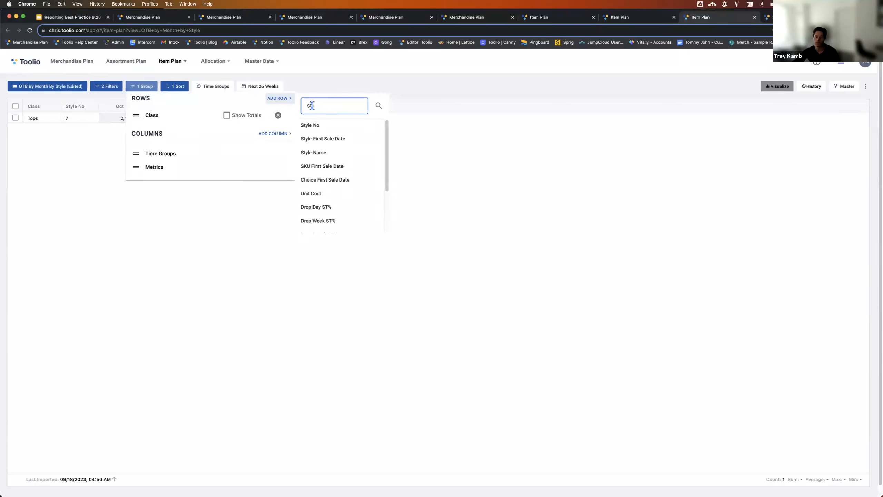
click(311, 125)
click(497, 166)
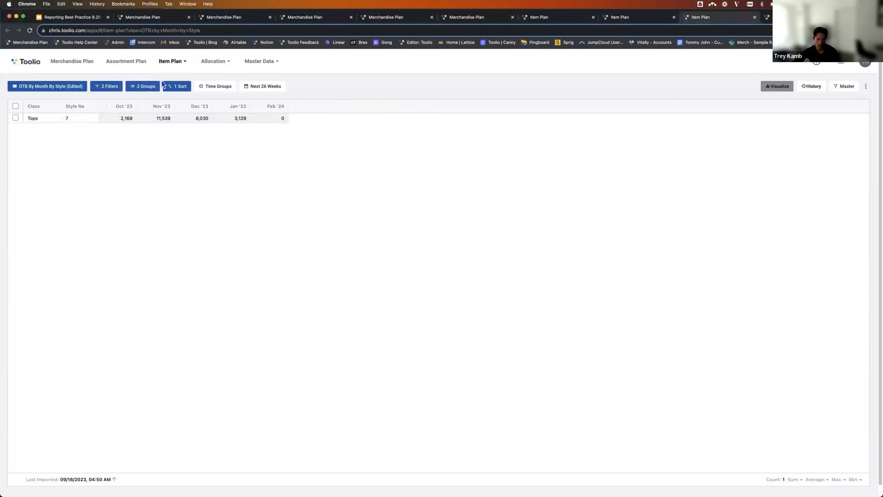
- Show totals for the Style No row group and expand the Tops class to check its style breakdown
click(145, 88)
click(232, 130)
click(449, 171)
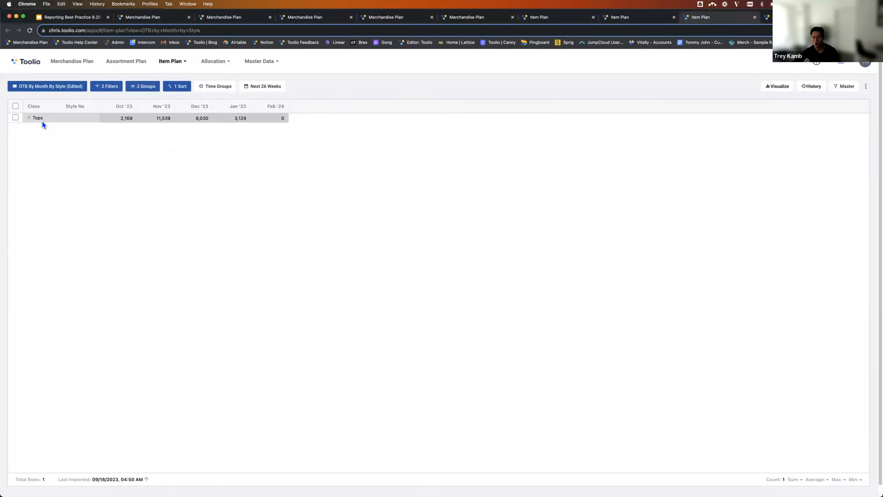
click(25, 119)
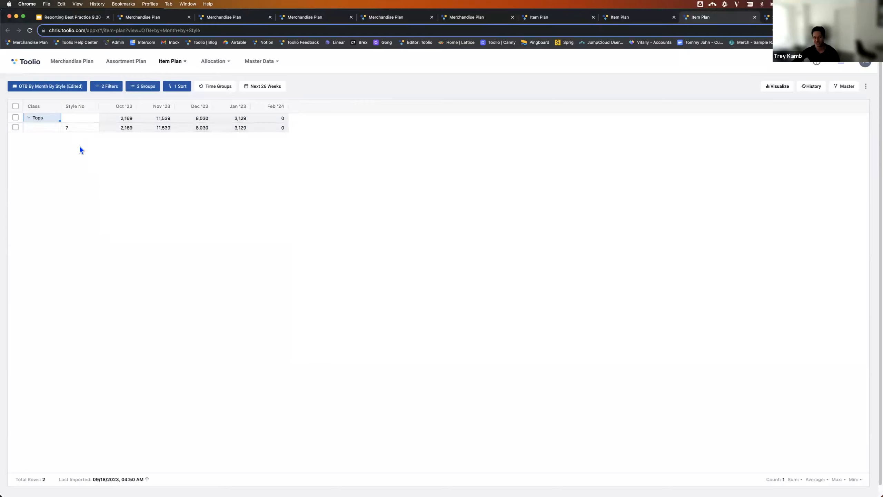
click(143, 86)
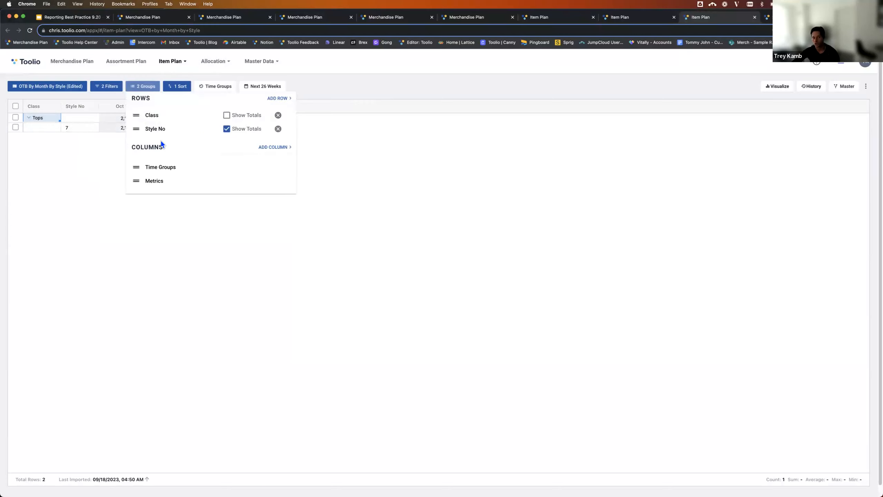
click(381, 154)
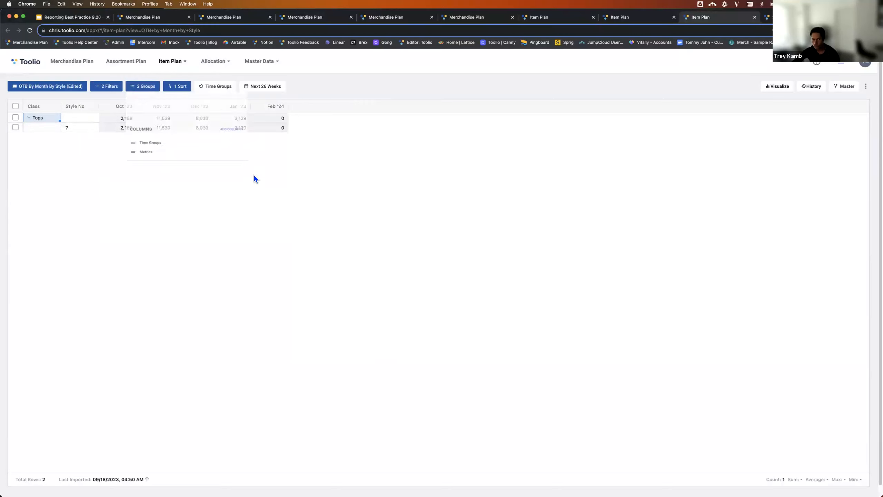
click(30, 119)
click(29, 118)
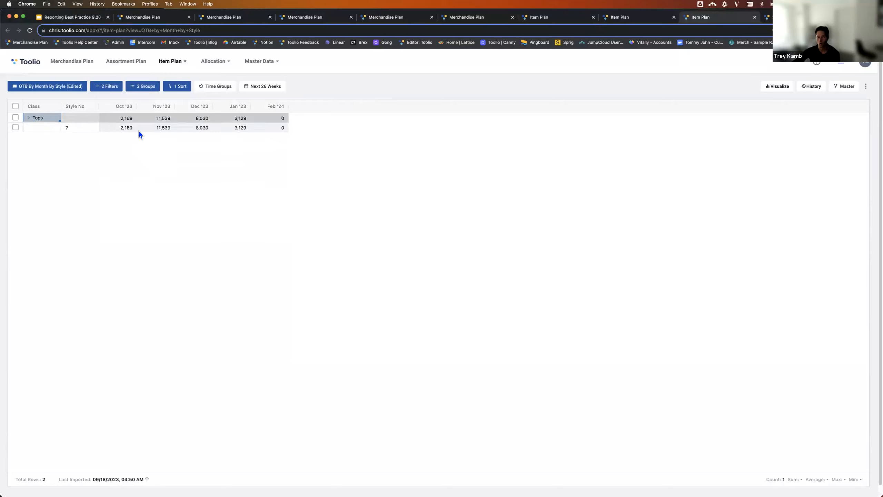
- Remove the Tops class filter from the view and collapse the Tops row
click(112, 88)
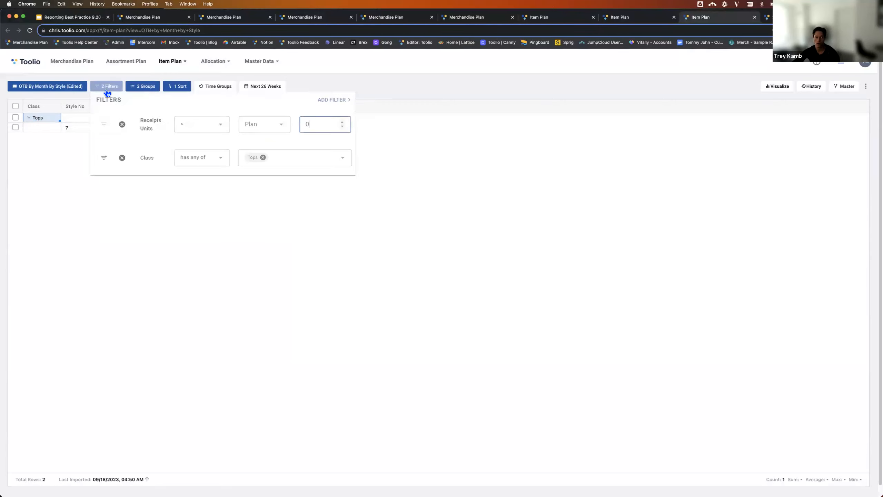
click(122, 157)
click(126, 146)
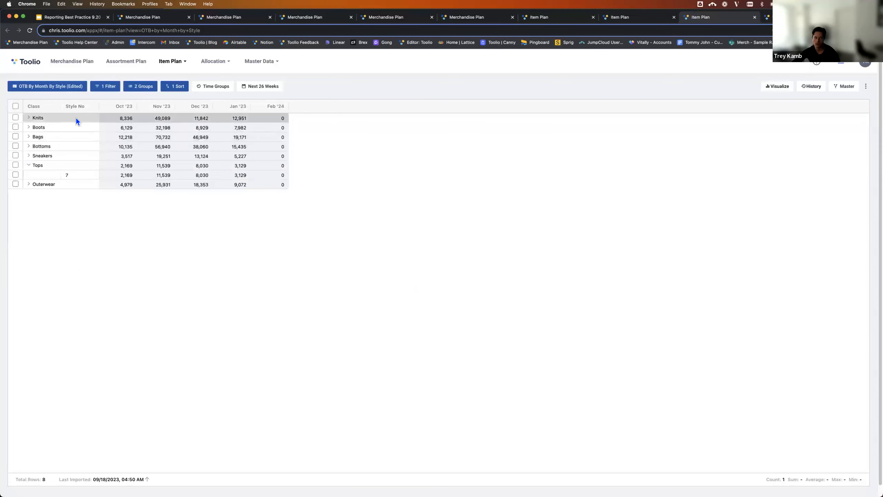
click(33, 162)
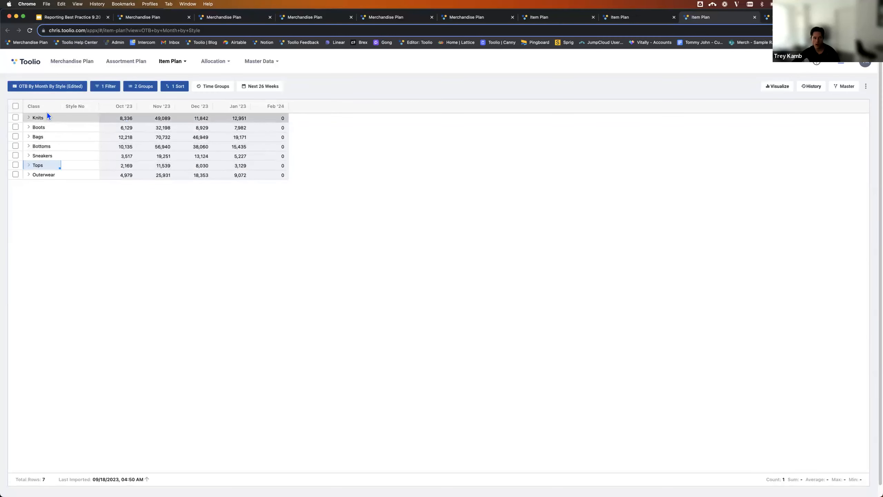
- Expand the Knits, Boots and Bags classes and examine their style numbers and the monthly on-order units for the Knits style
click(30, 118)
click(29, 137)
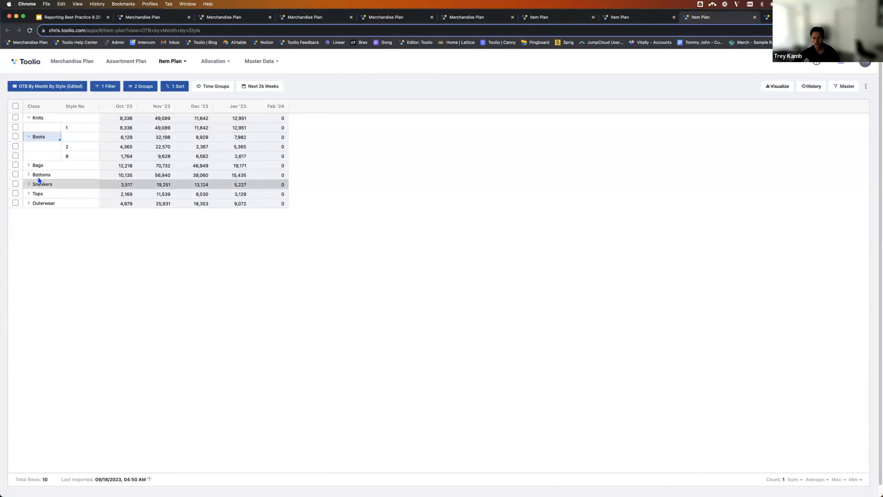
click(29, 165)
drag(79, 128, 81, 194)
drag(113, 127, 220, 131)
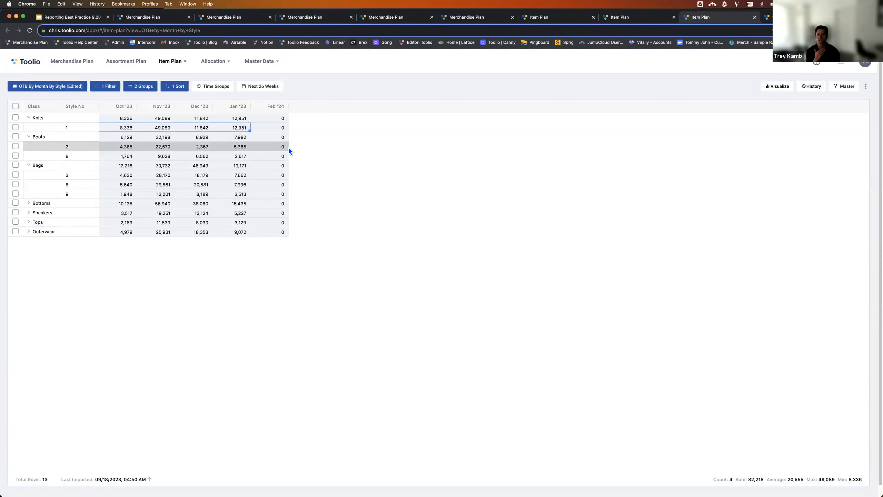
- Add the Plan version of the Receipts Units metric to the view alongside On Order Units Act
click(57, 87)
click(38, 291)
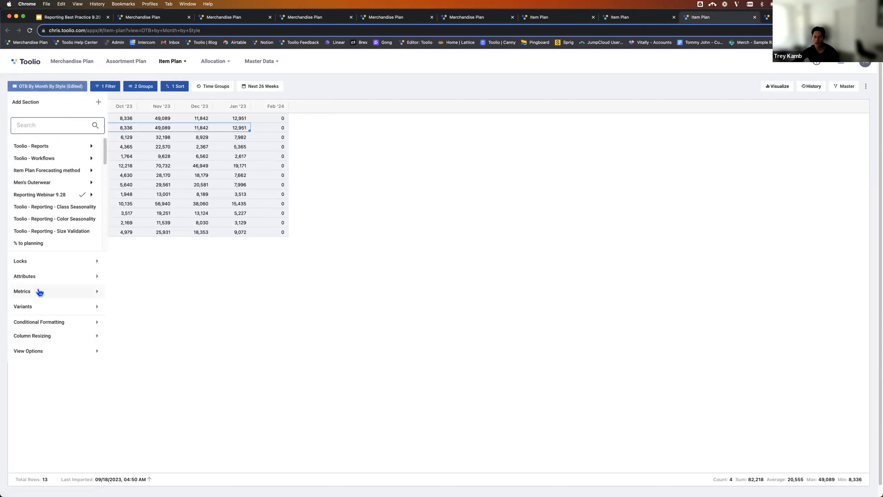
click(127, 220)
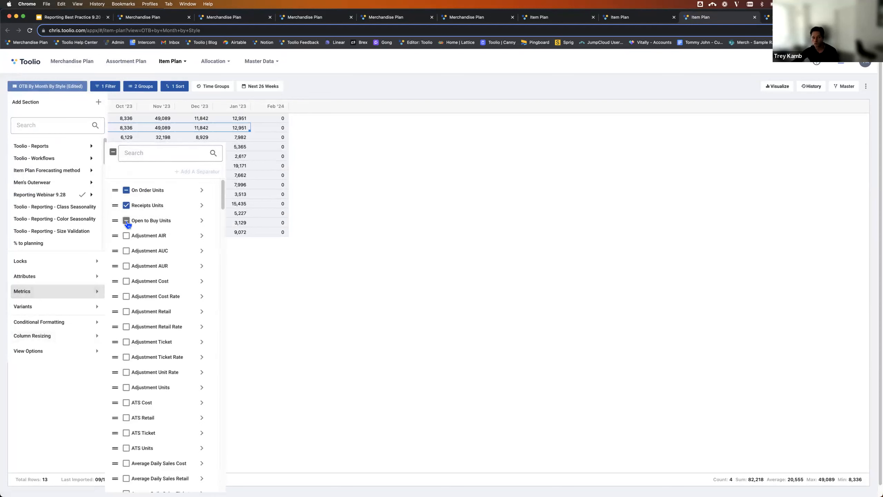
click(201, 205)
click(237, 247)
click(450, 224)
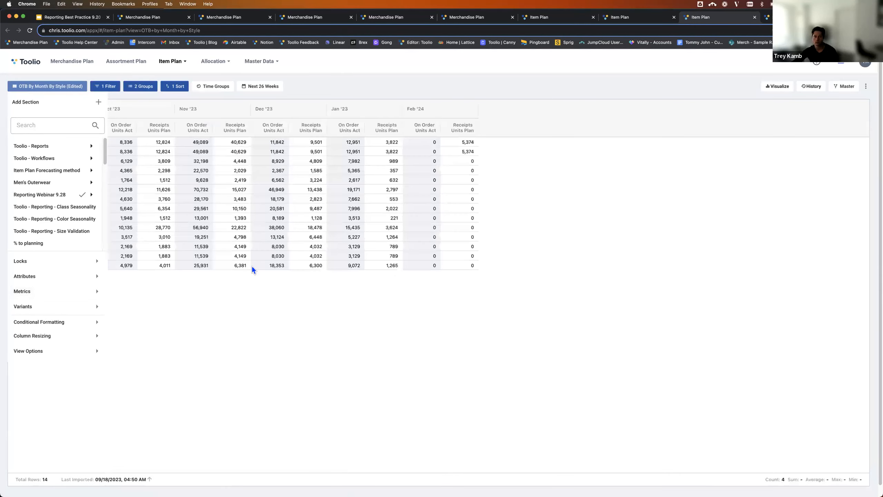
click(341, 358)
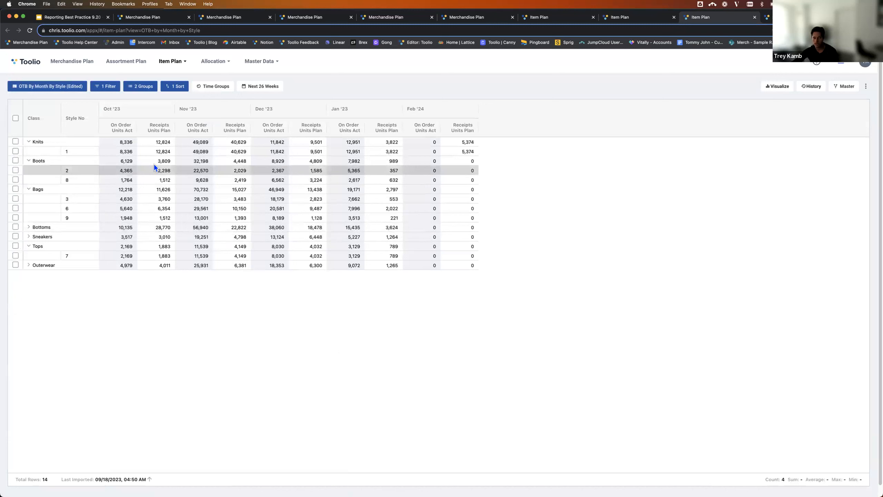
- Compare the Oct '23 On Order Units Act and Receipts Units Plan values for the two Boots styles
click(126, 170)
click(171, 174)
drag(169, 174, 167, 182)
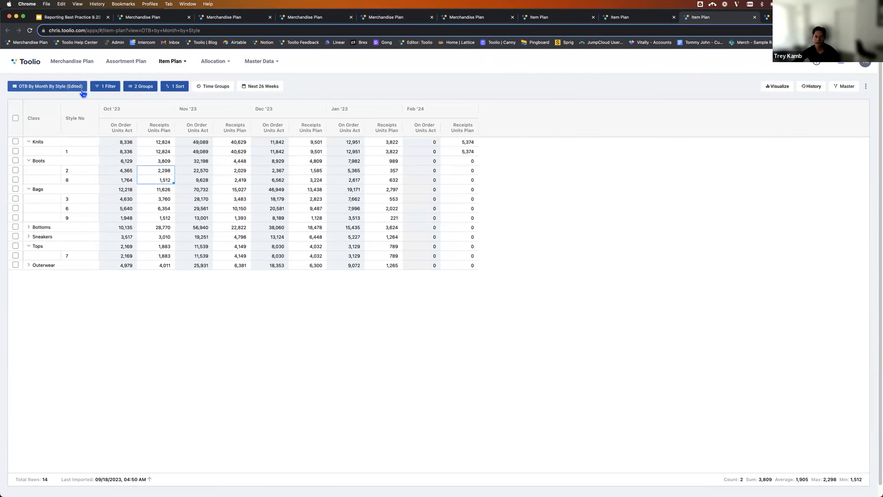
- Switch to the Best Sellers - Webinar Version report, collapse Product_1_2 and inspect its Gross Sales Retail Act value
click(549, 20)
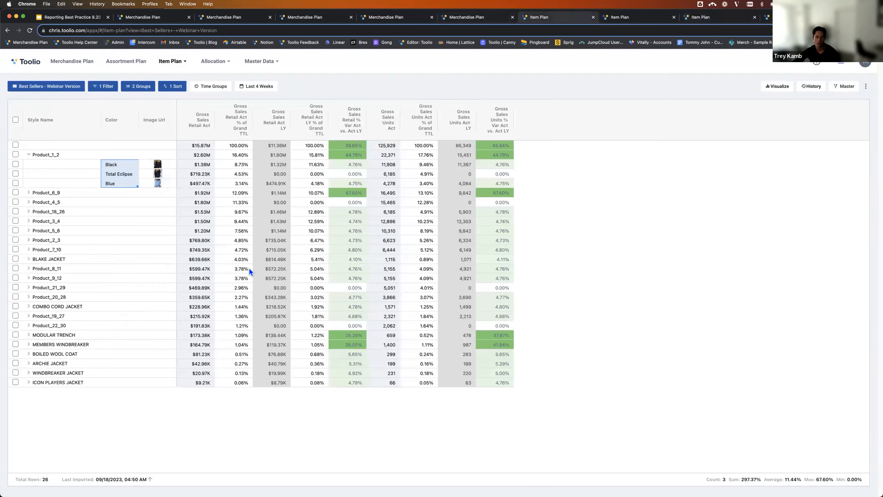
click(32, 153)
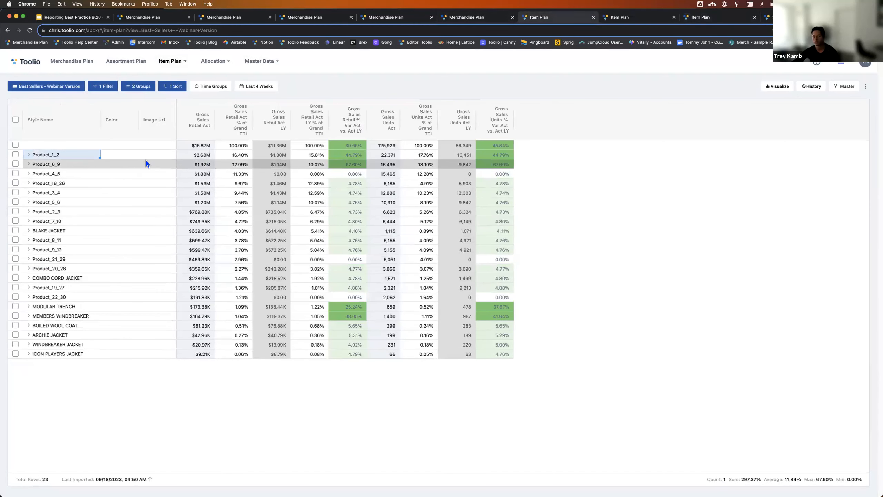
click(198, 154)
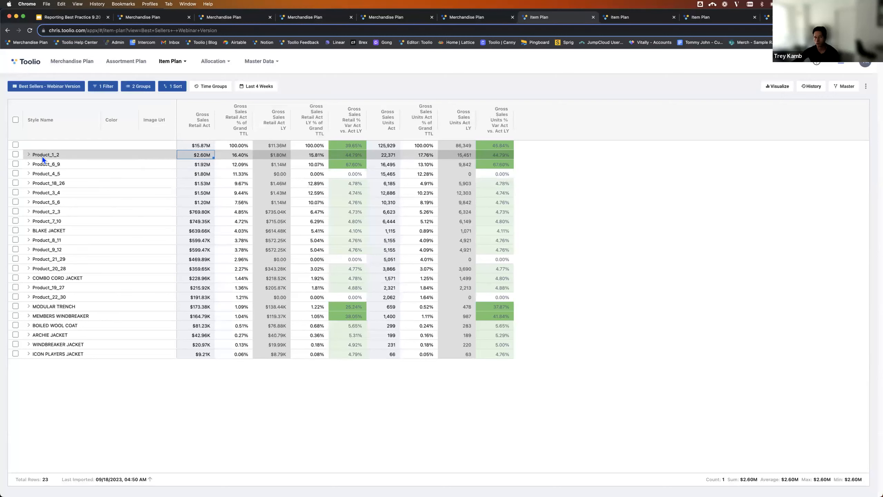
- Look through the saved views in the Toolio - Workflows section and the account's settings and help options
click(46, 87)
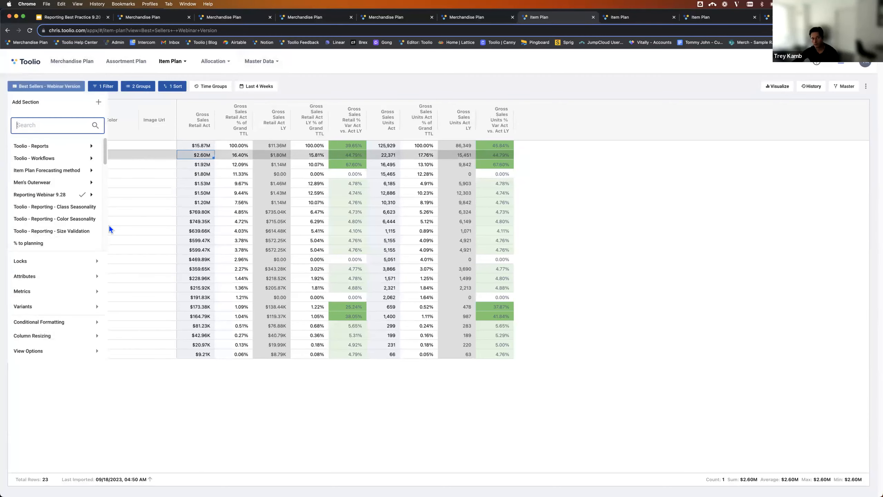
click(70, 160)
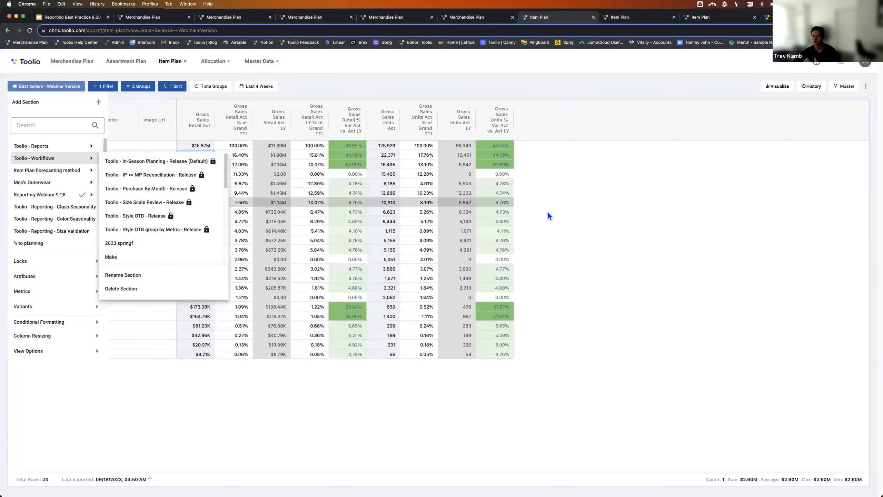
click(636, 215)
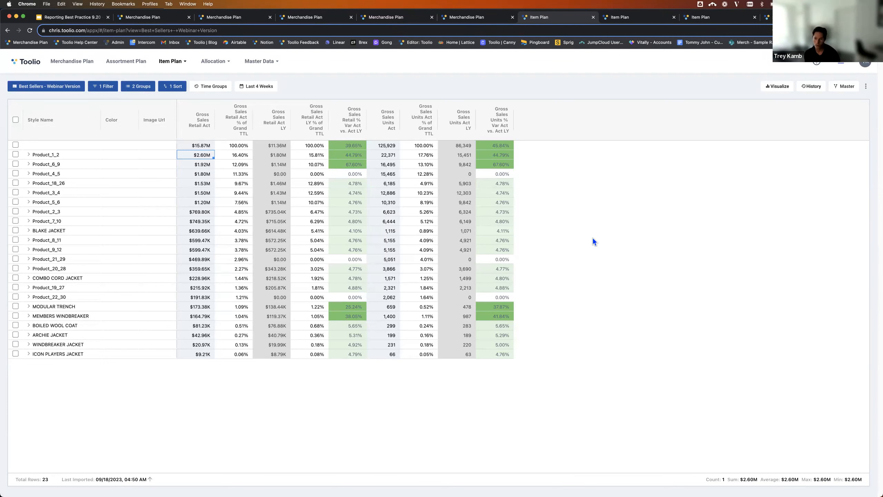
click(865, 63)
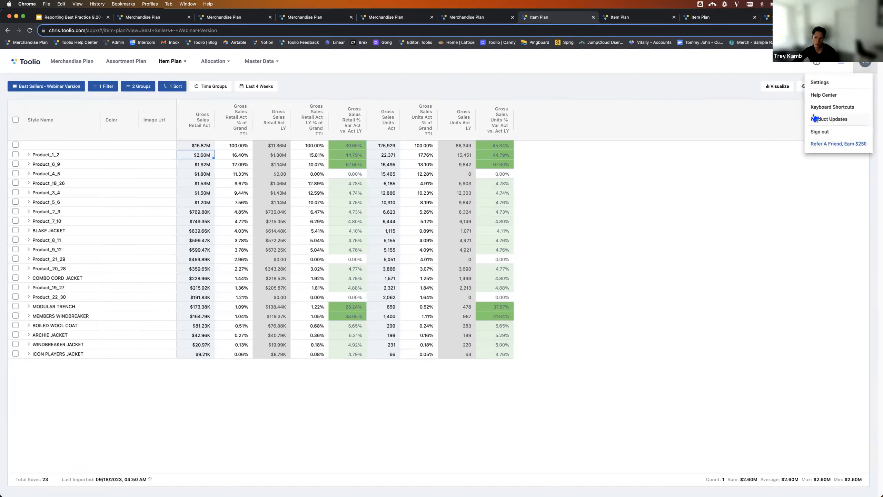
click(715, 149)
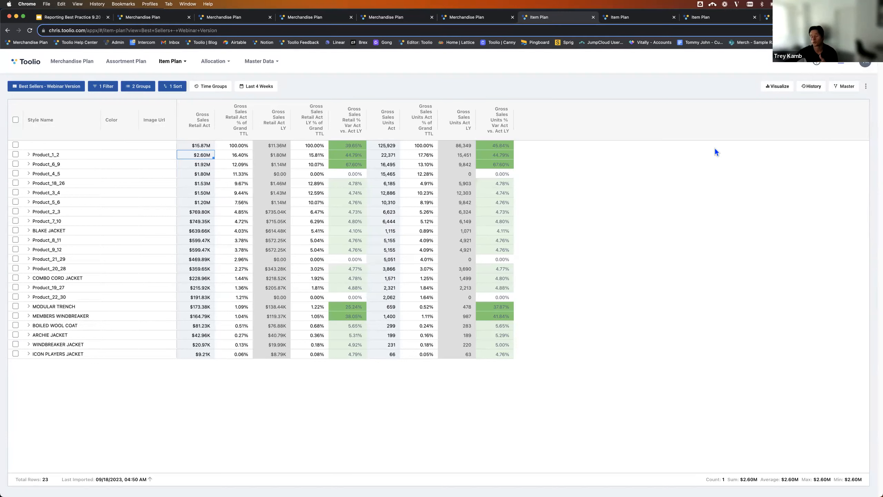